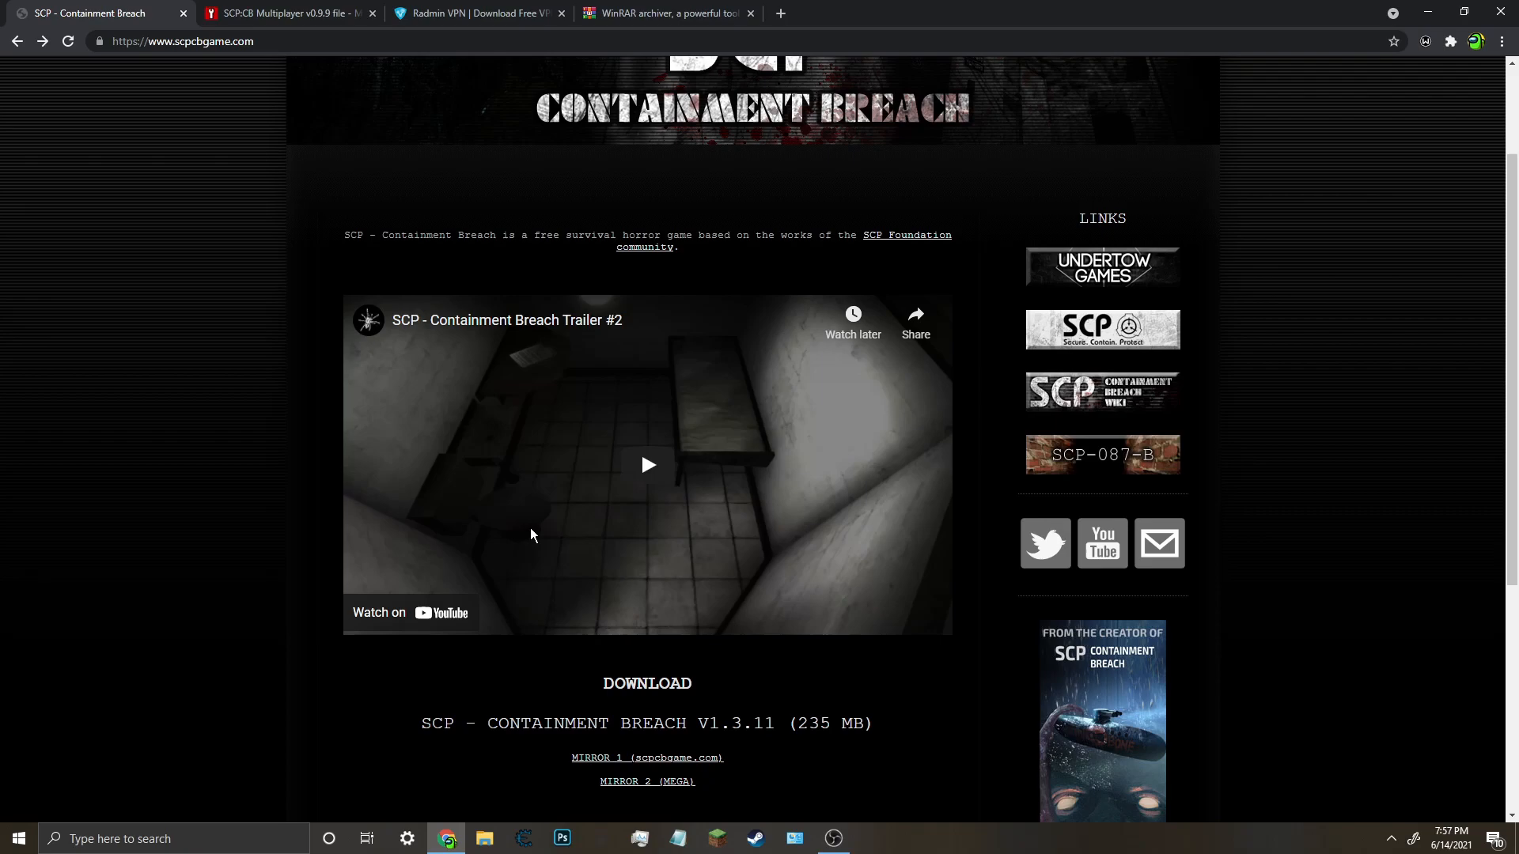
Look over the opened SCP - Containment Breach, WinRAR and Radmin VPN websites that provide the required downloads.
scroll(531, 530, "up", 2)
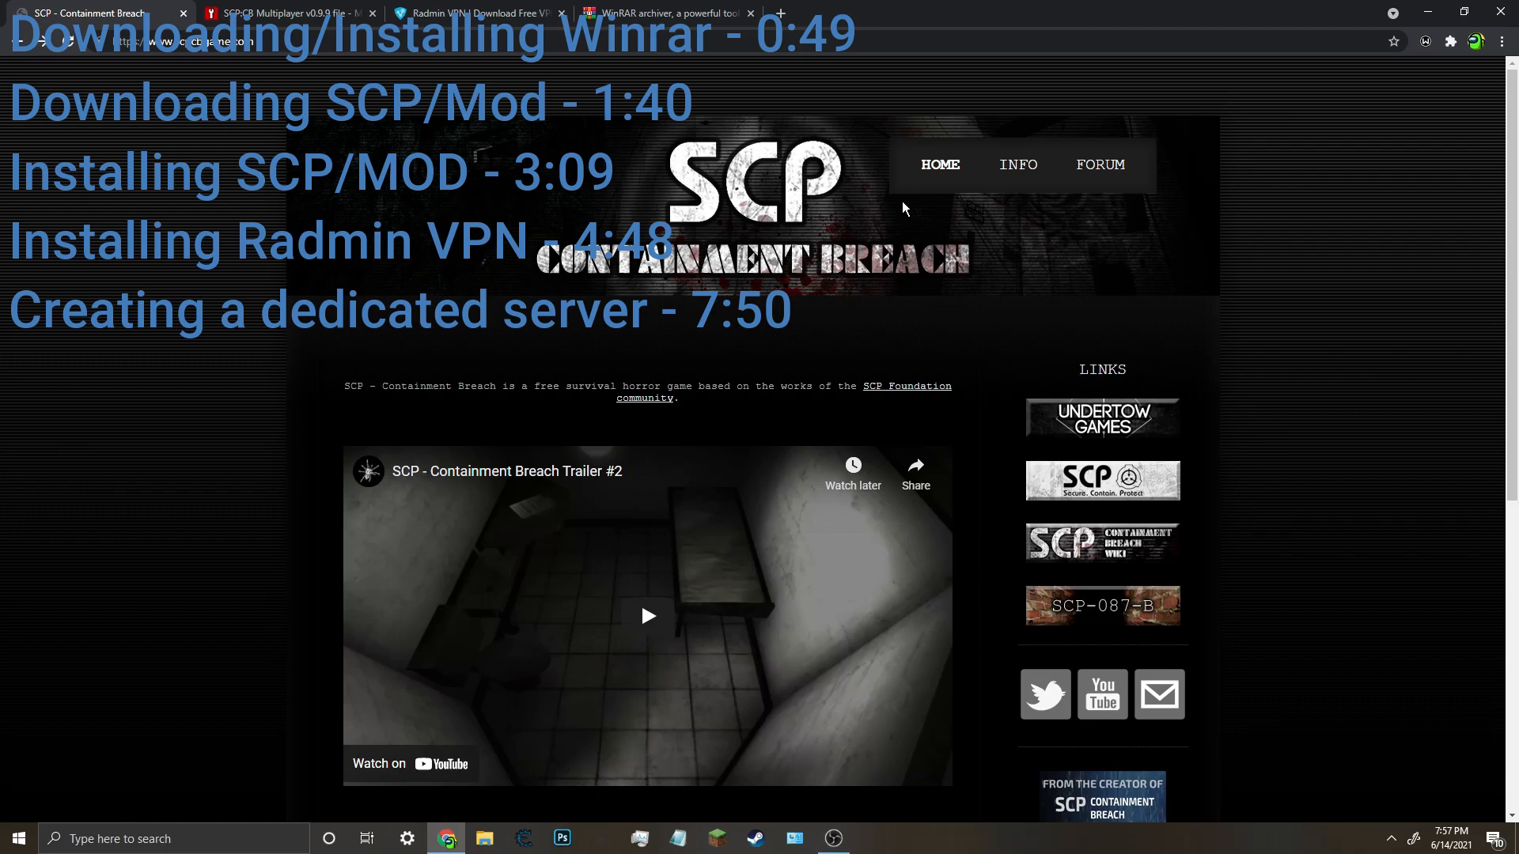
left_click(720, 13)
left_click(469, 12)
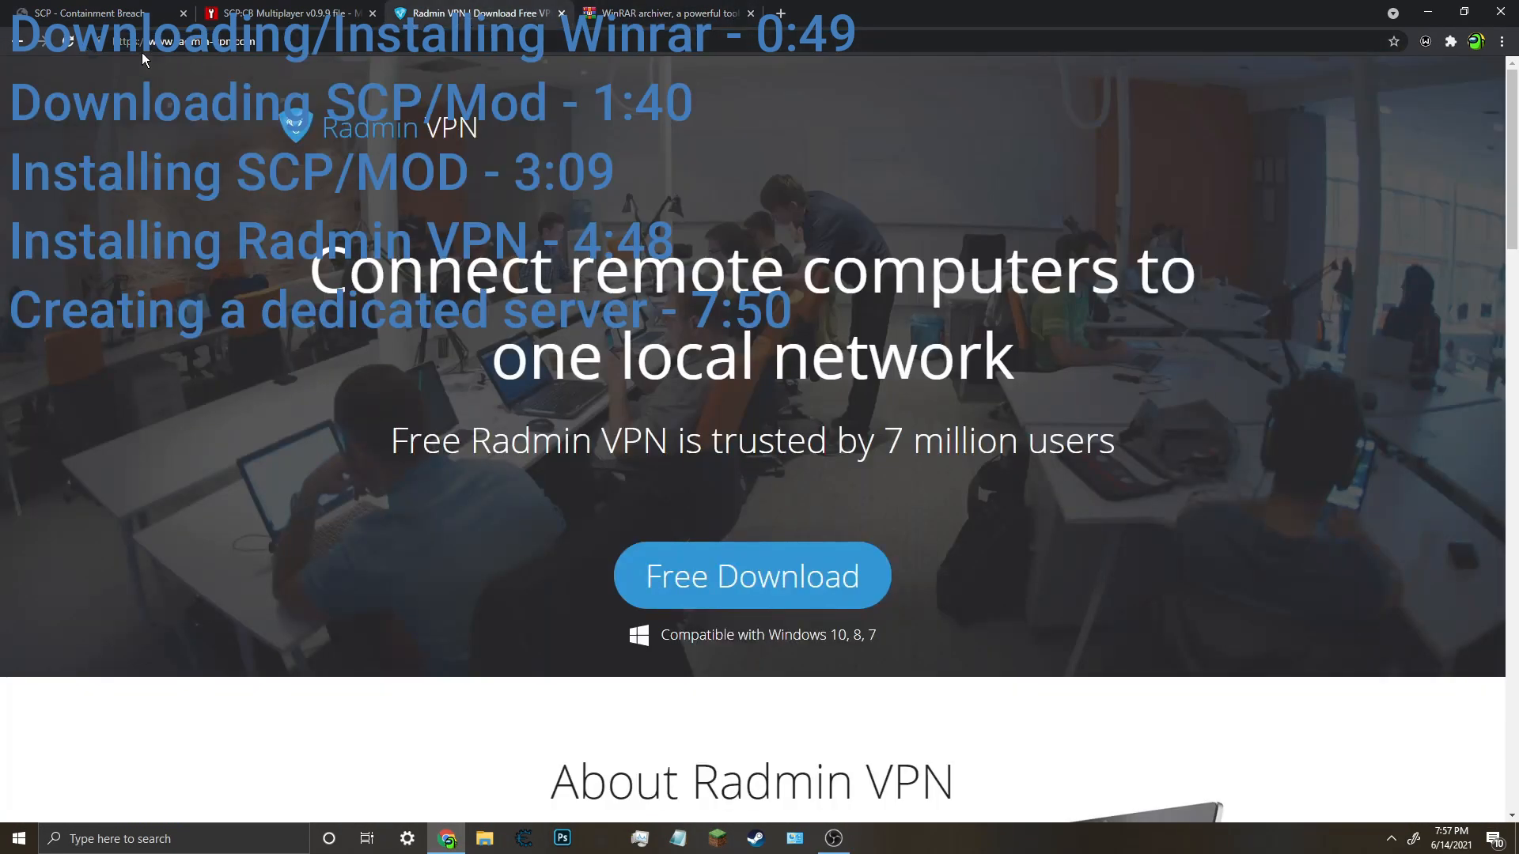
left_click(89, 14)
scroll(603, 442, "down", 2)
scroll(604, 439, "up", 2)
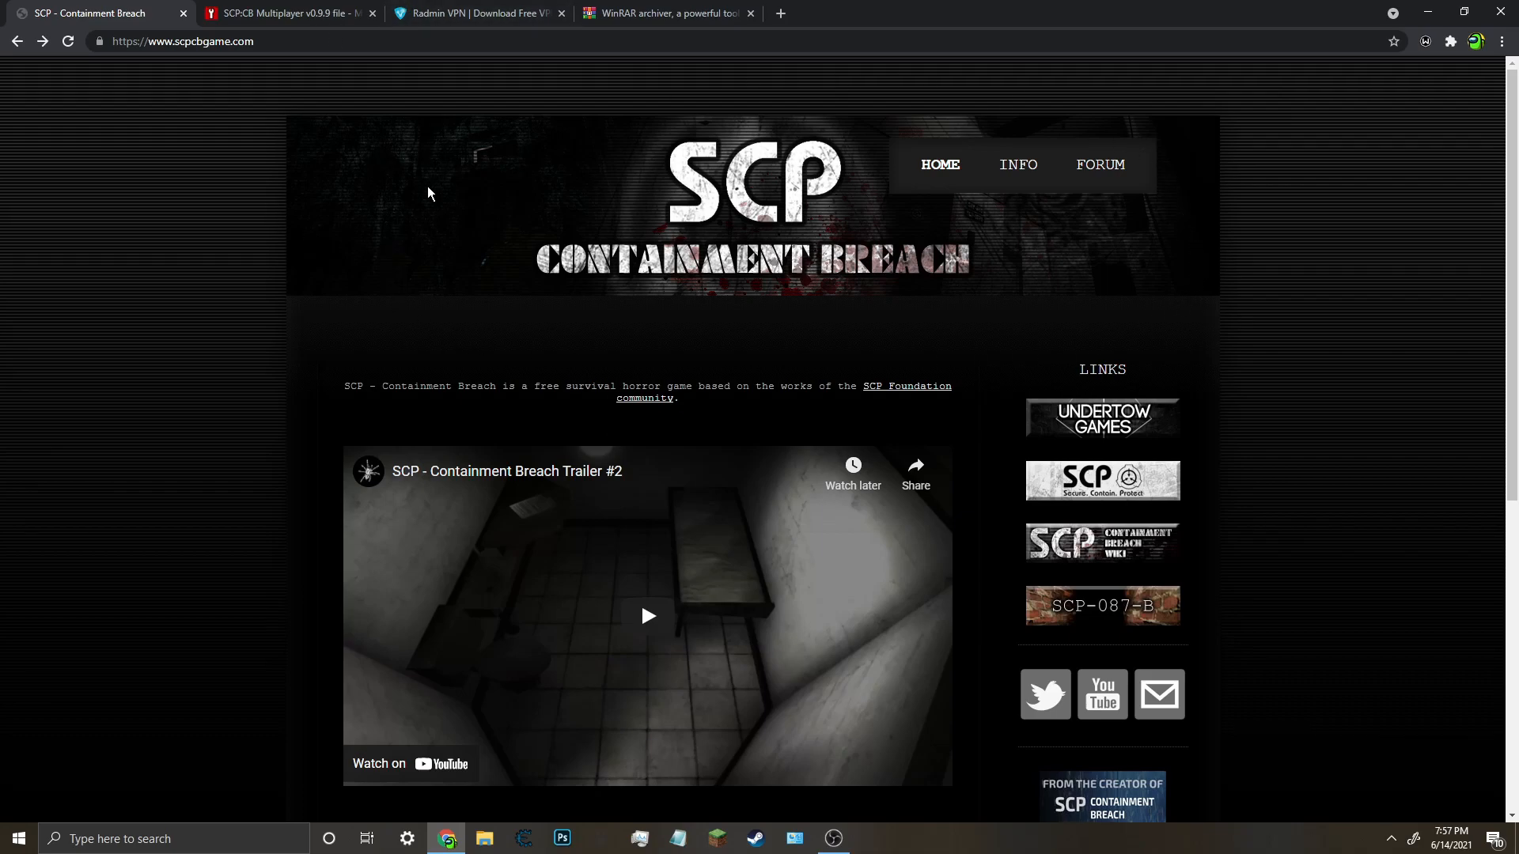
Examine the WinRAR download page, including its address and the 32-bit and 64-bit language versions offered.
left_click(649, 18)
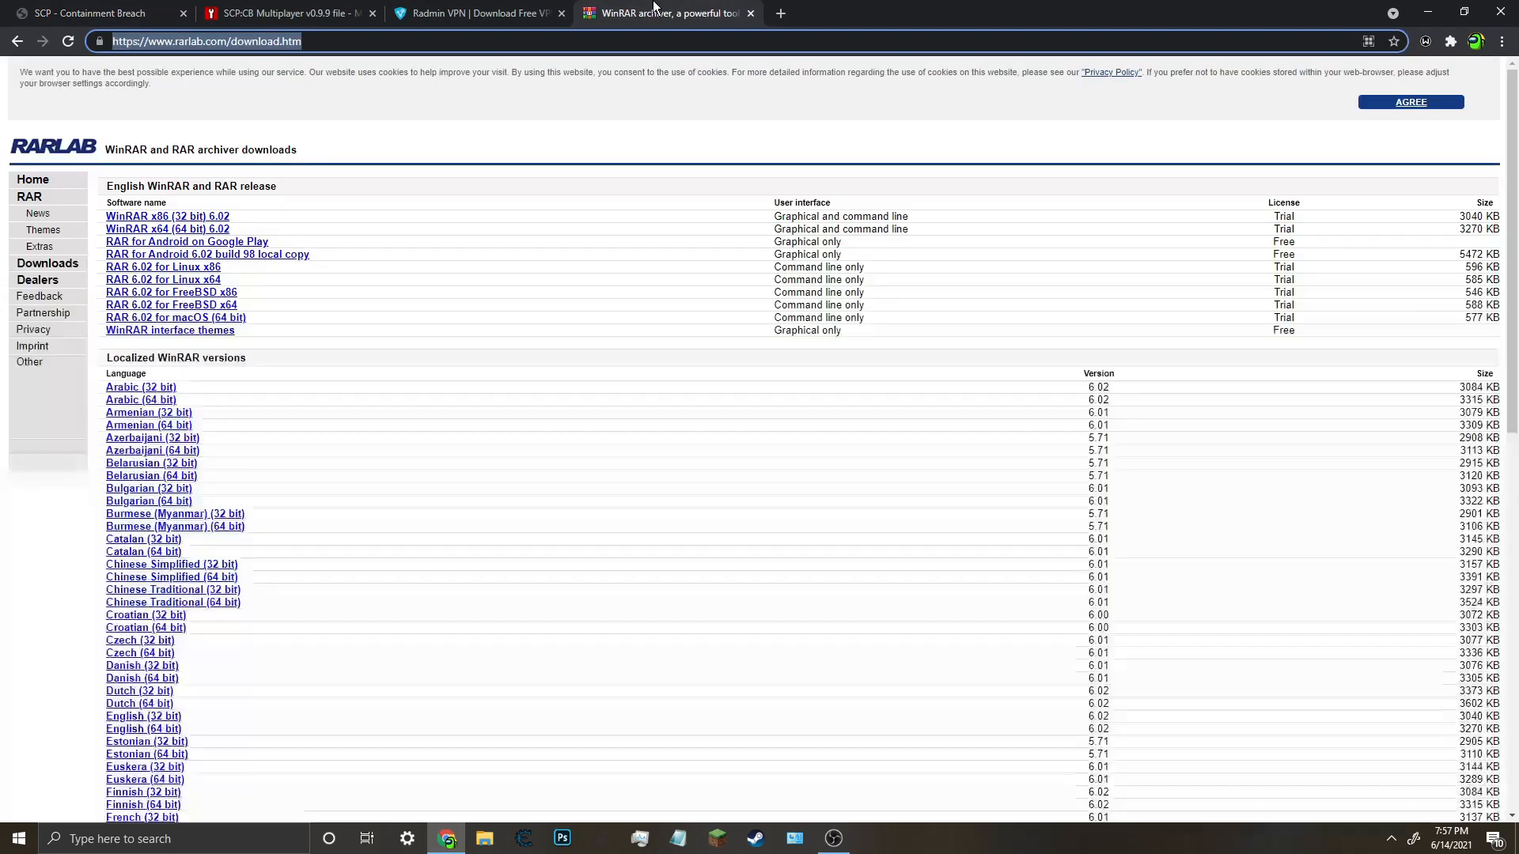
left_click(533, 41)
scroll(208, 249, "down", 2)
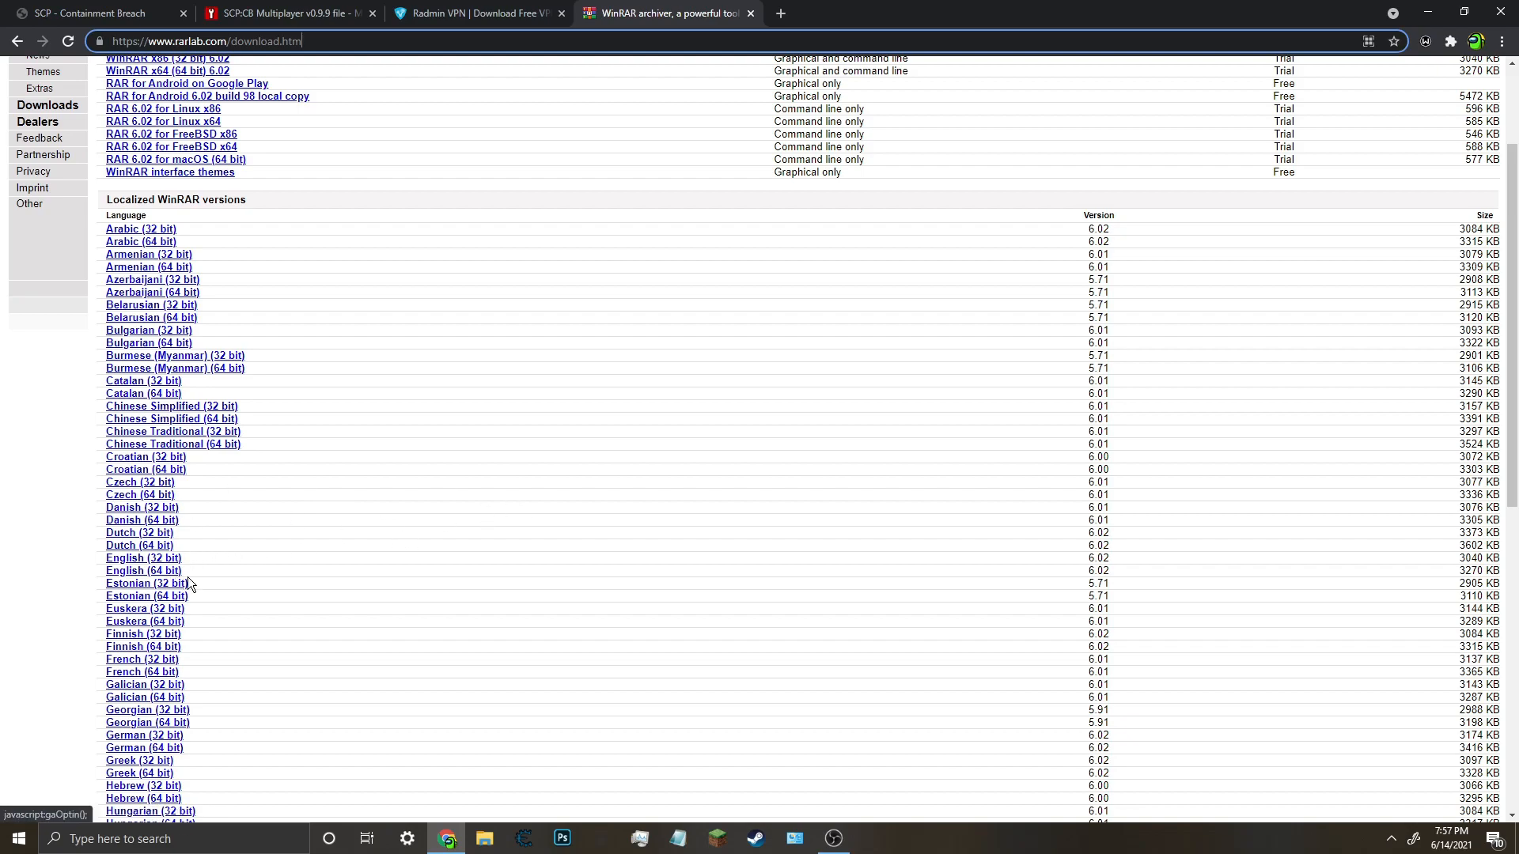
scroll(278, 496, "up", 2)
left_click(346, 49)
left_click(360, 49)
scroll(316, 432, "down", 3)
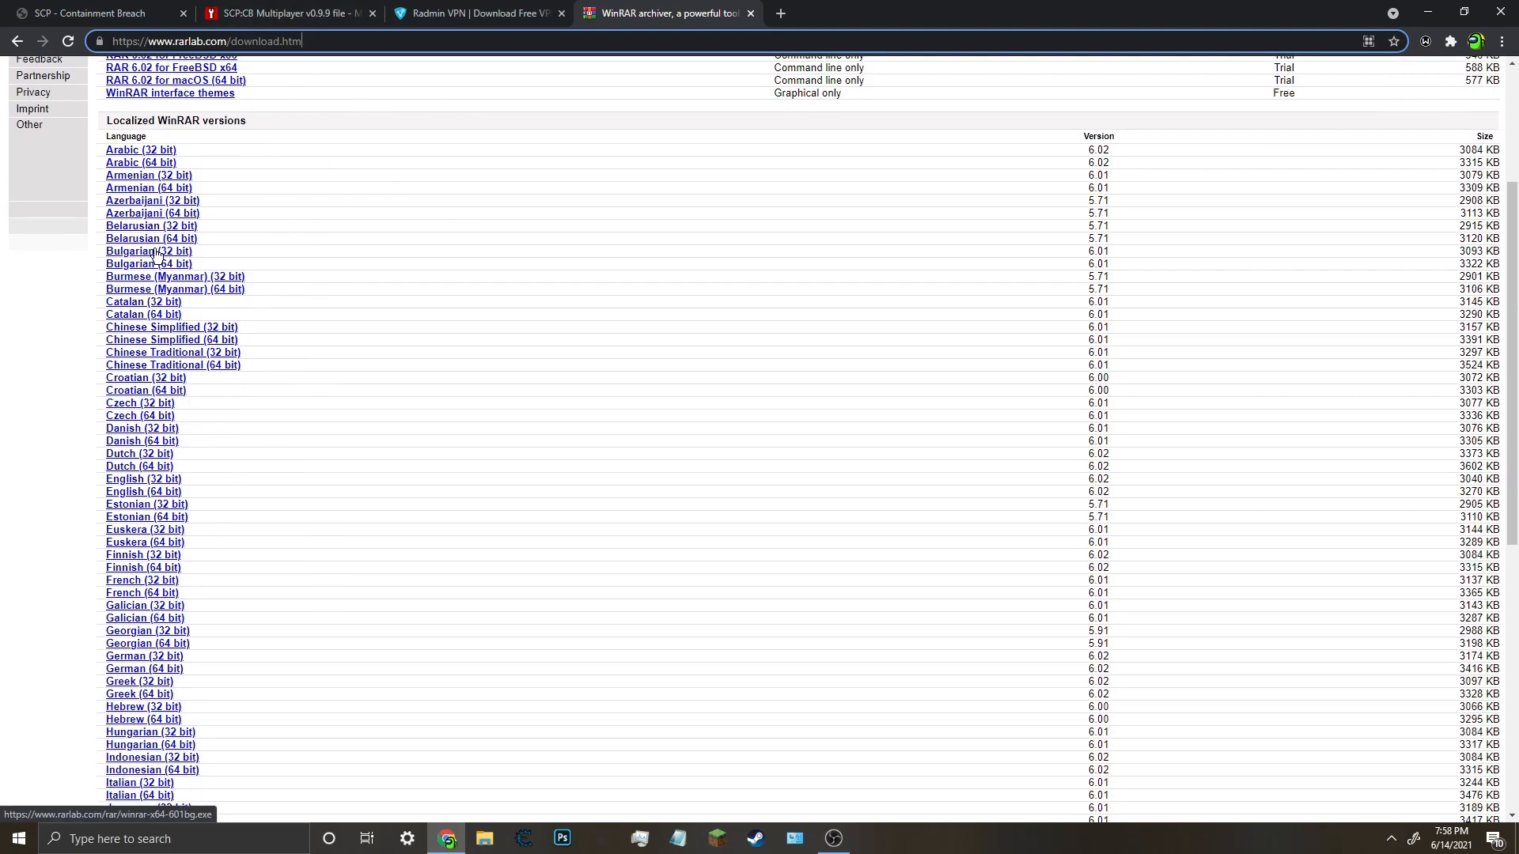
scroll(158, 356, "down", 3)
scroll(163, 400, "up", 3)
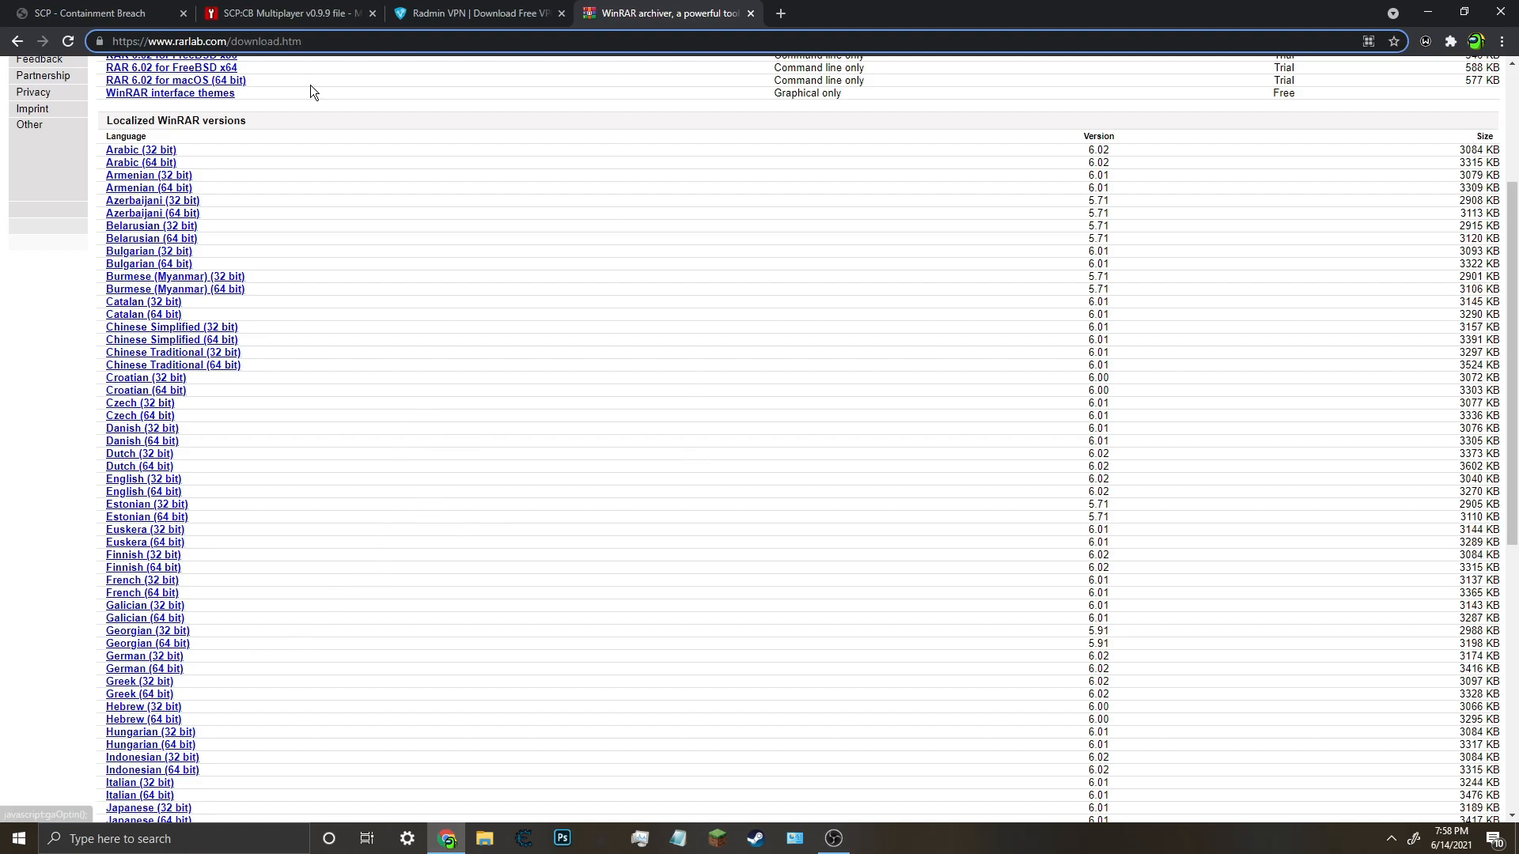
scroll(413, 184, "up", 3)
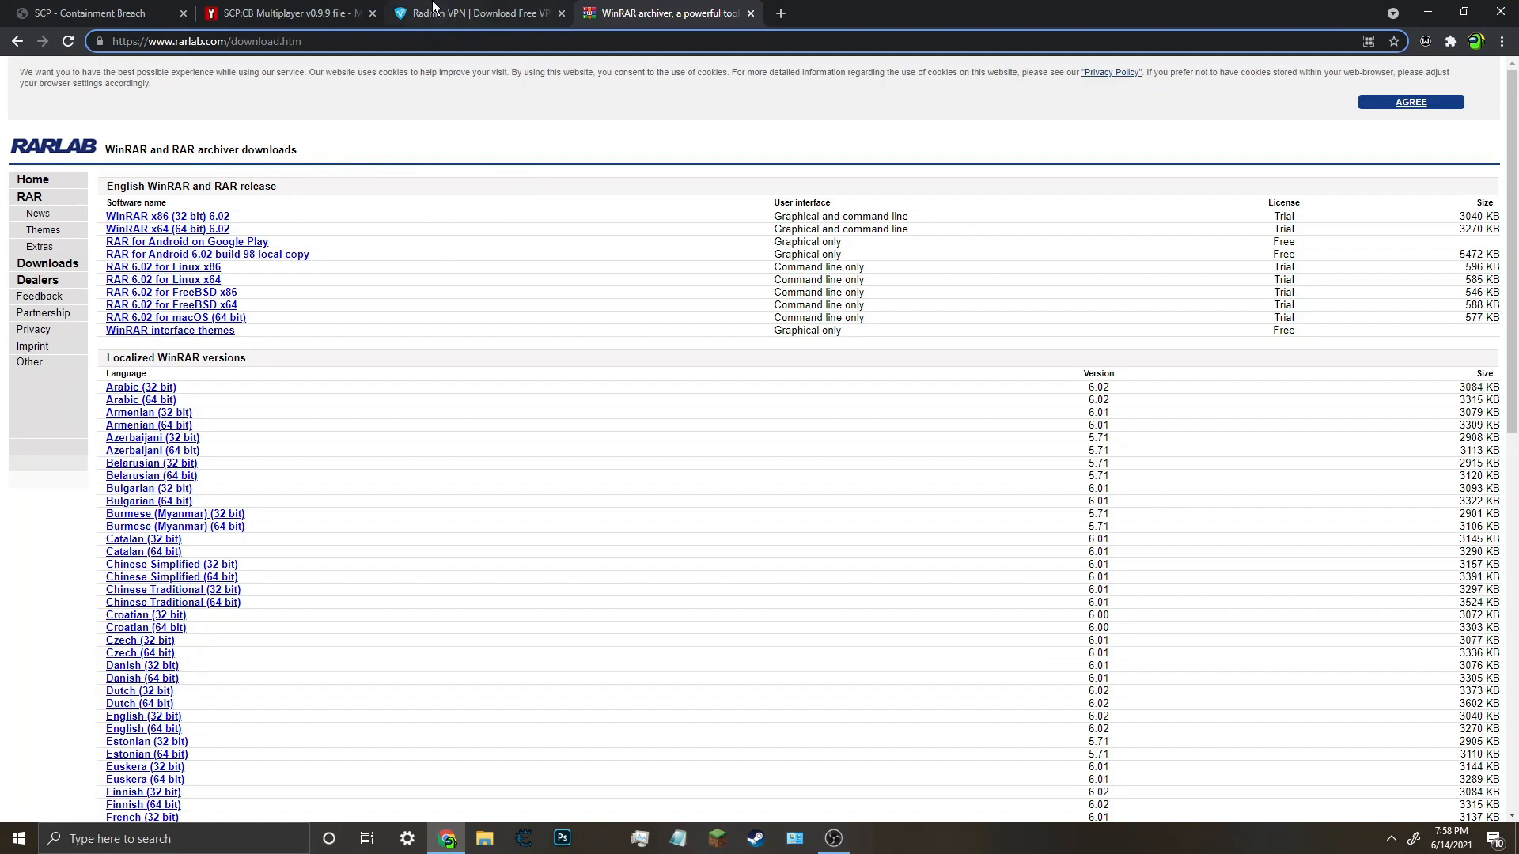
Download SCP - Containment Breach v1.3.11 from the game site's MEGA mirror, resuming the incomplete transfer.
left_click(241, 10)
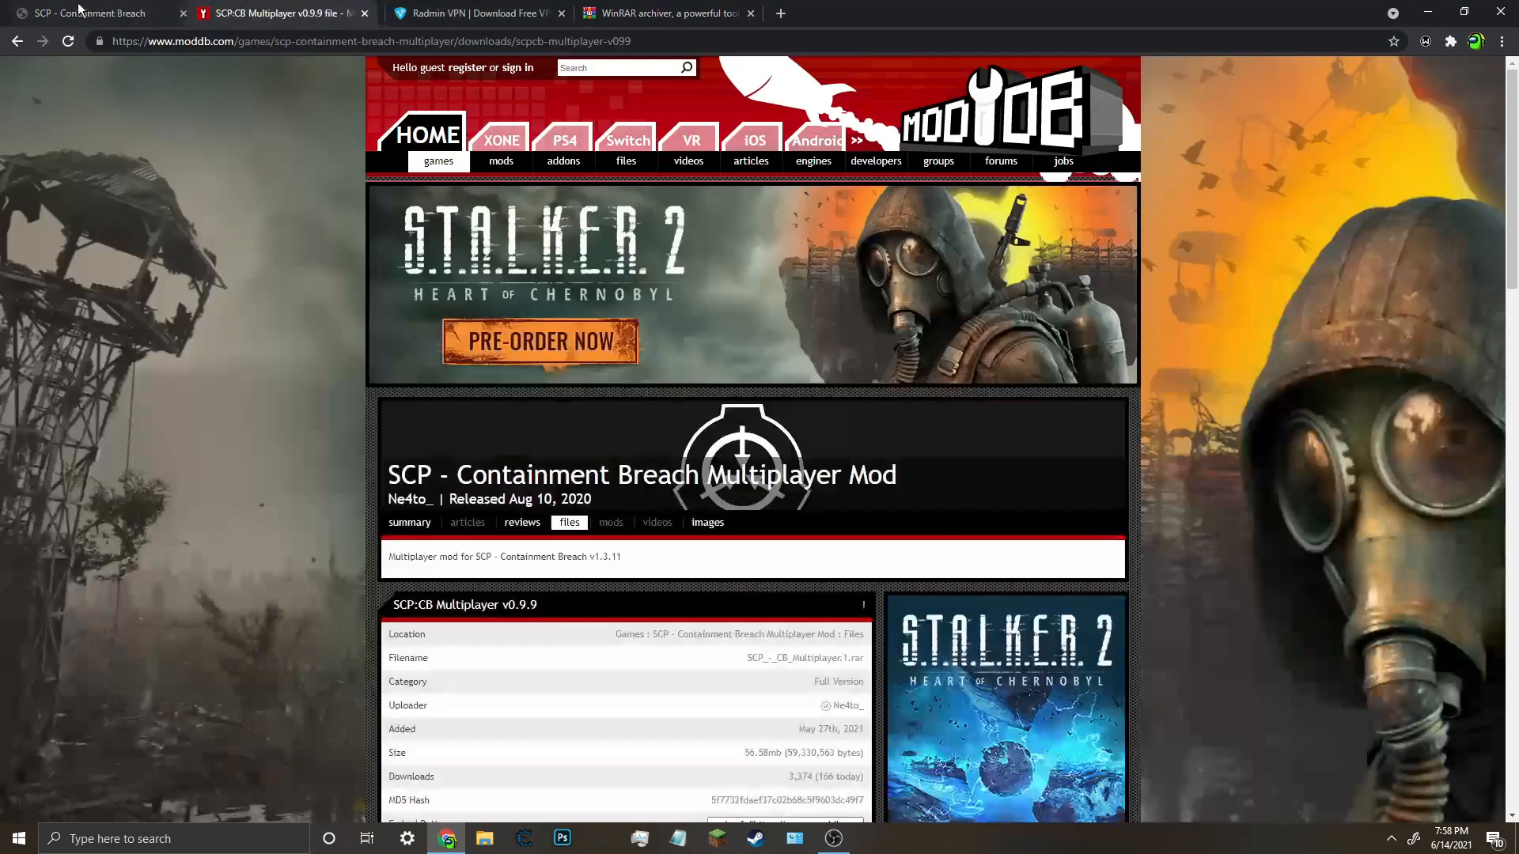
left_click(93, 9)
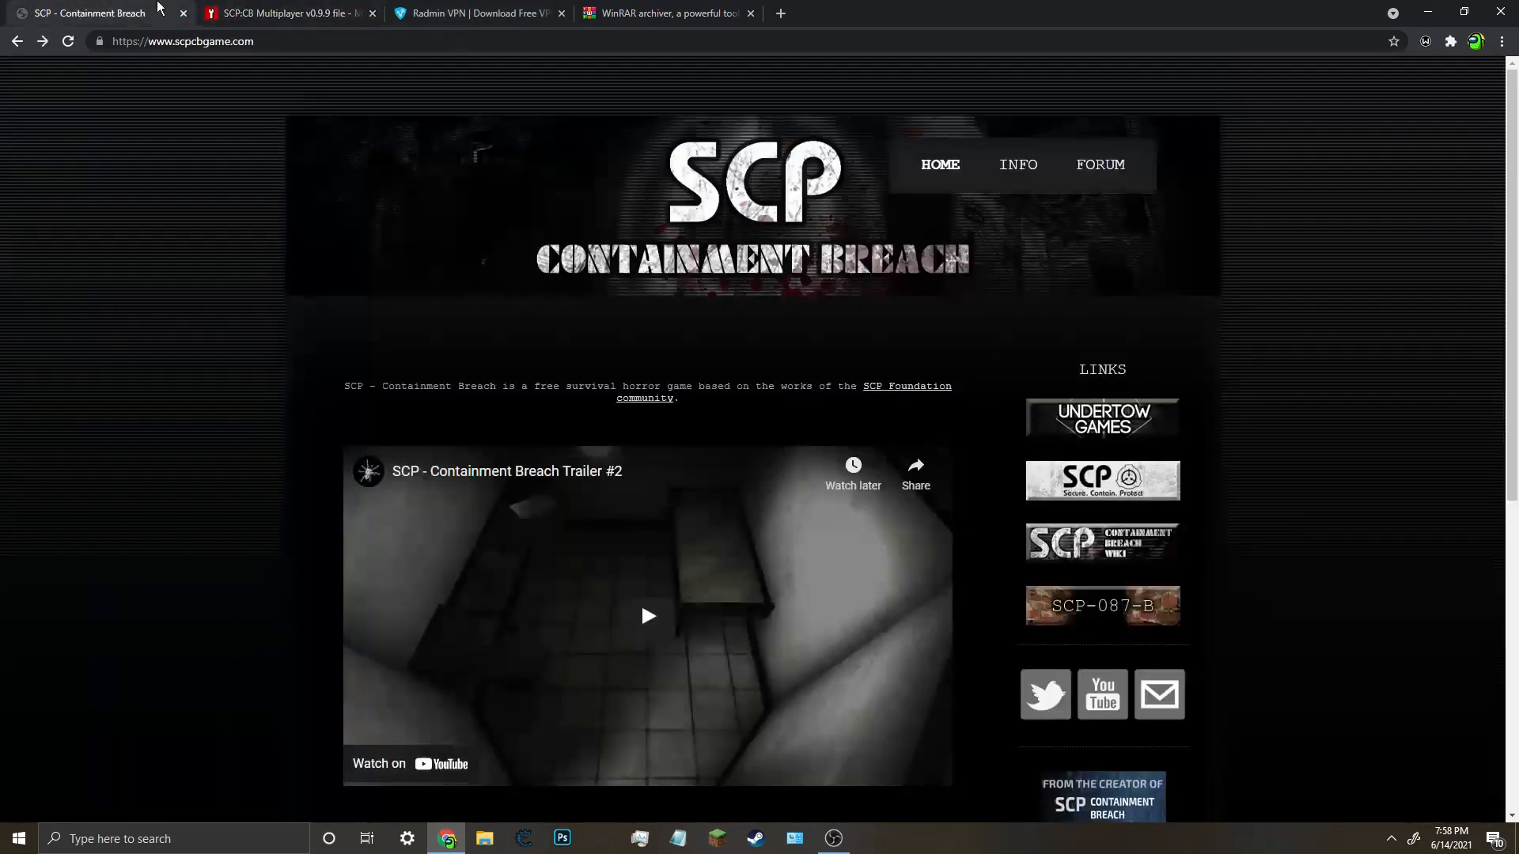
scroll(452, 237, "down", 7)
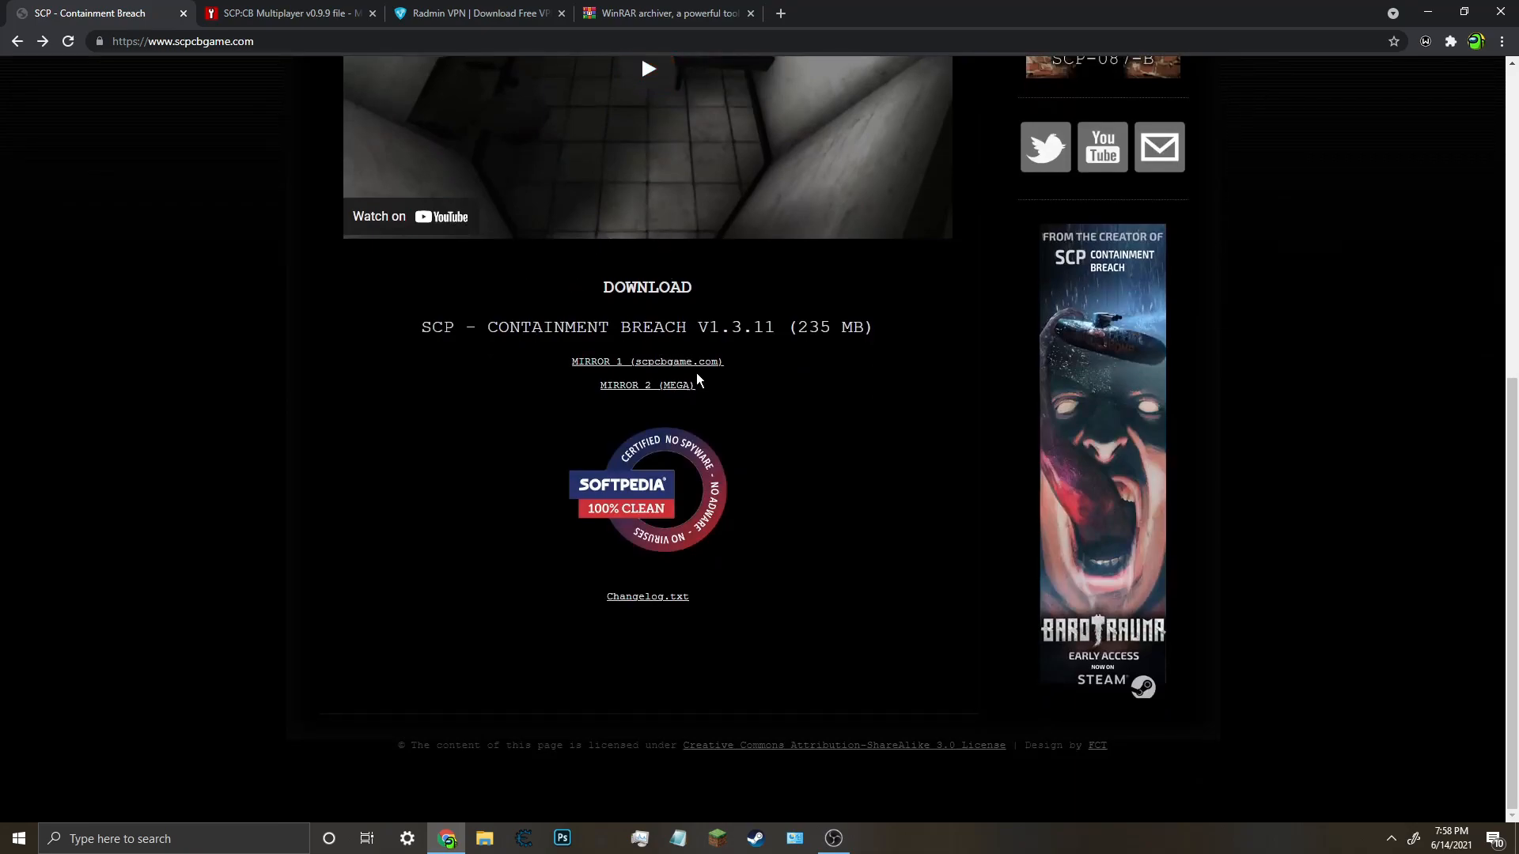
left_click_drag(419, 327, 807, 327)
left_click(651, 325)
left_click(669, 386)
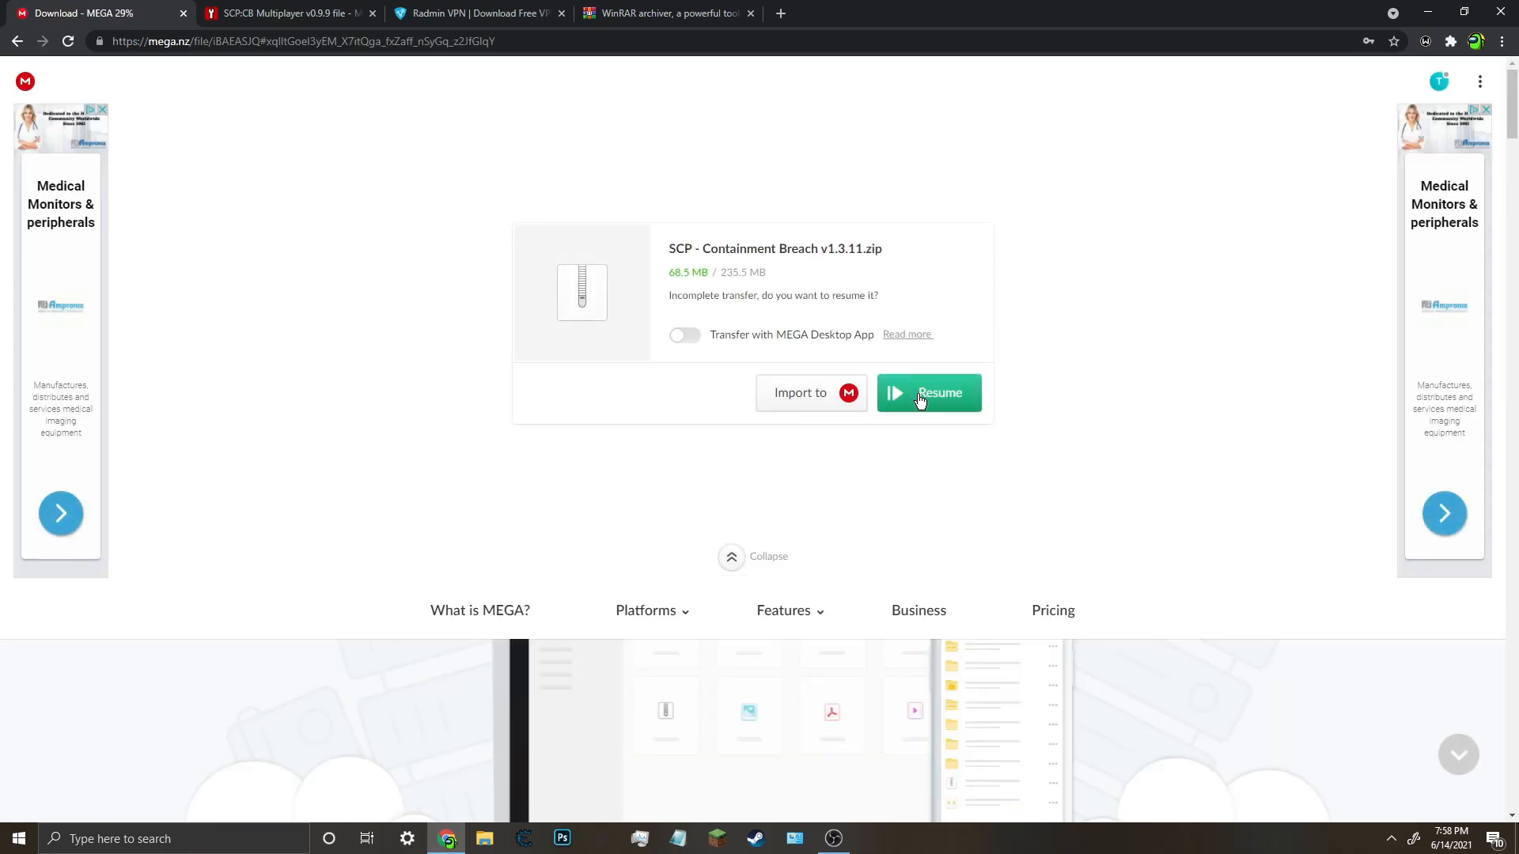
left_click(922, 396)
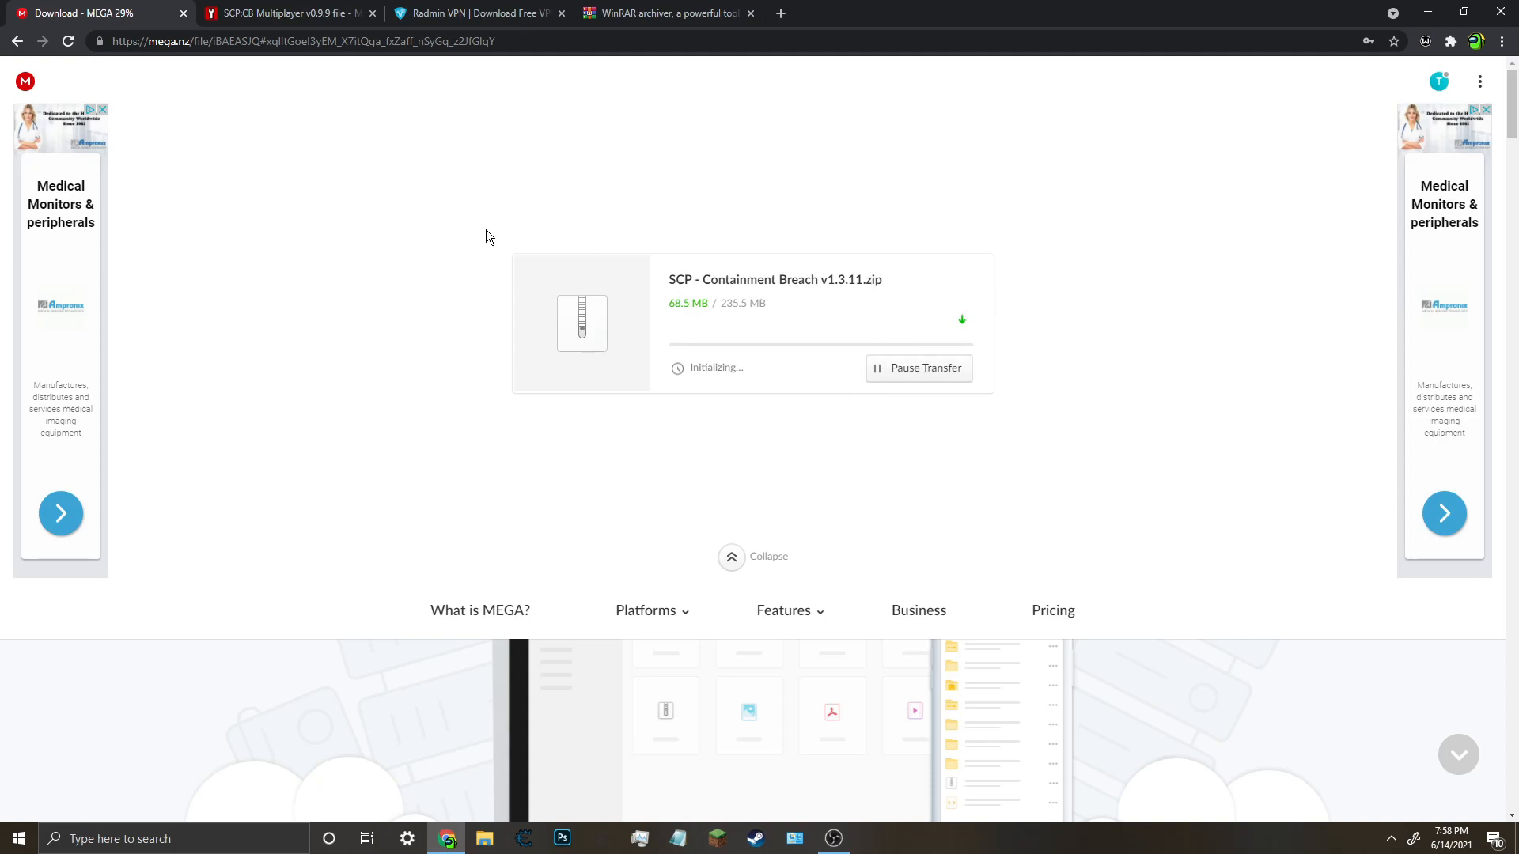
left_click(320, 13)
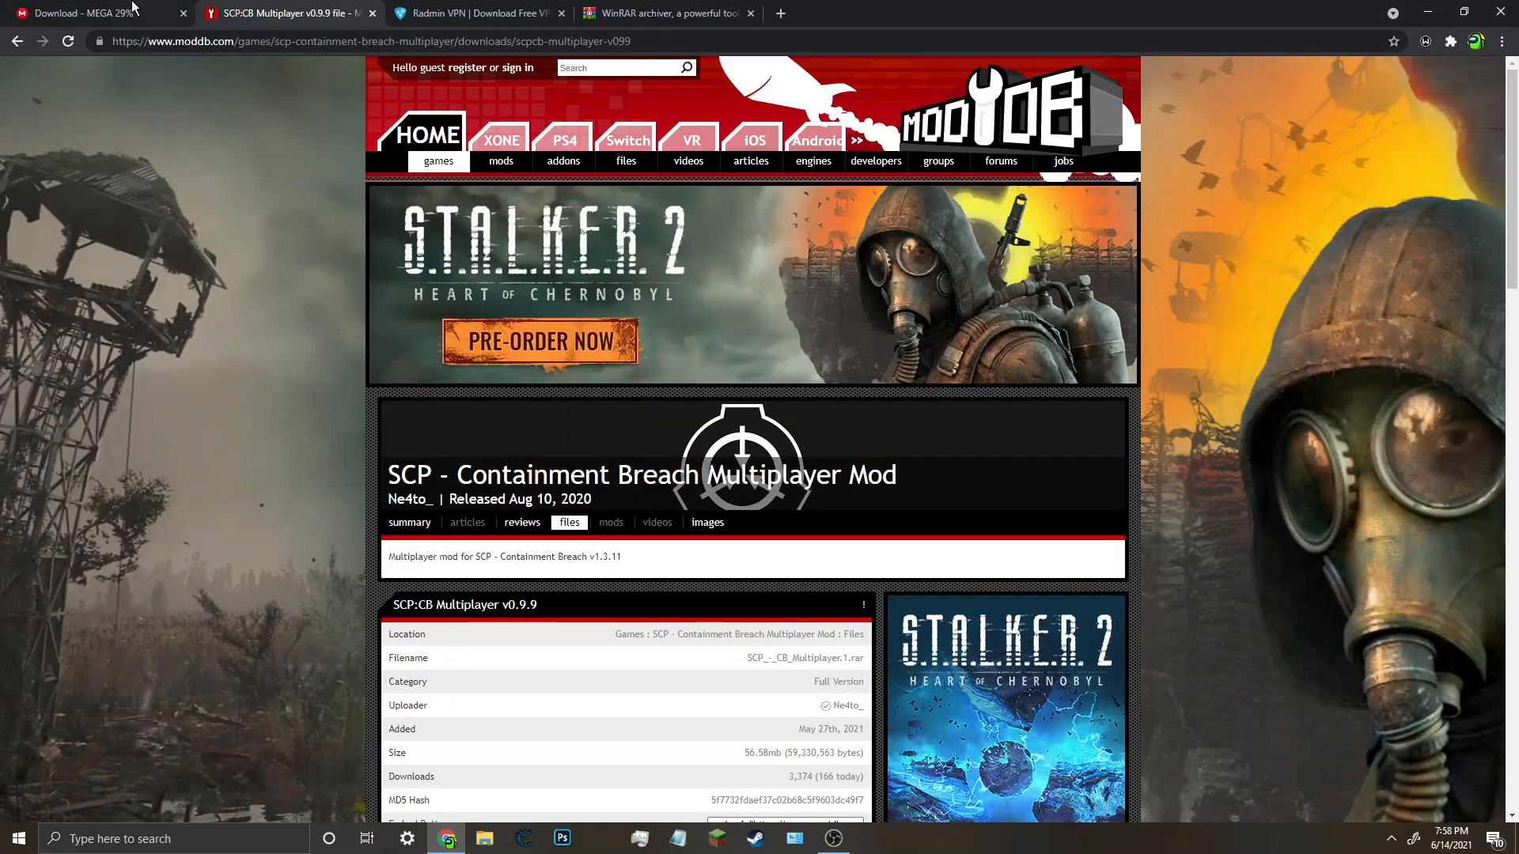
key("ctrl+shift+Tab")
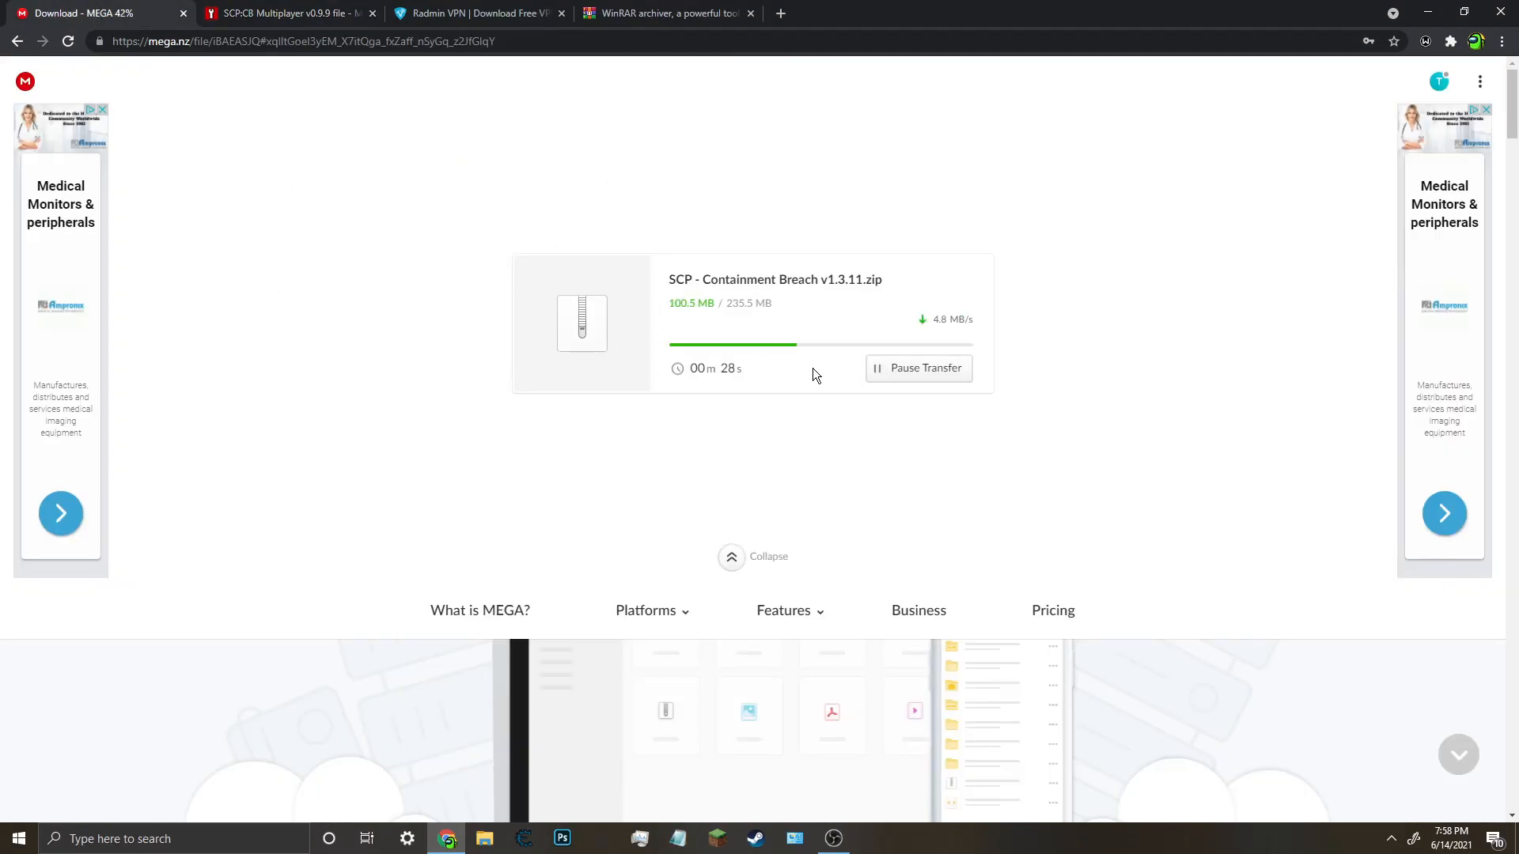
Download the SCP:CB Multiplayer v0.9.9 archive SCP_-_CB_Multiplayer.1.rar from its ModDB page and dismiss the download popup.
left_click(277, 12)
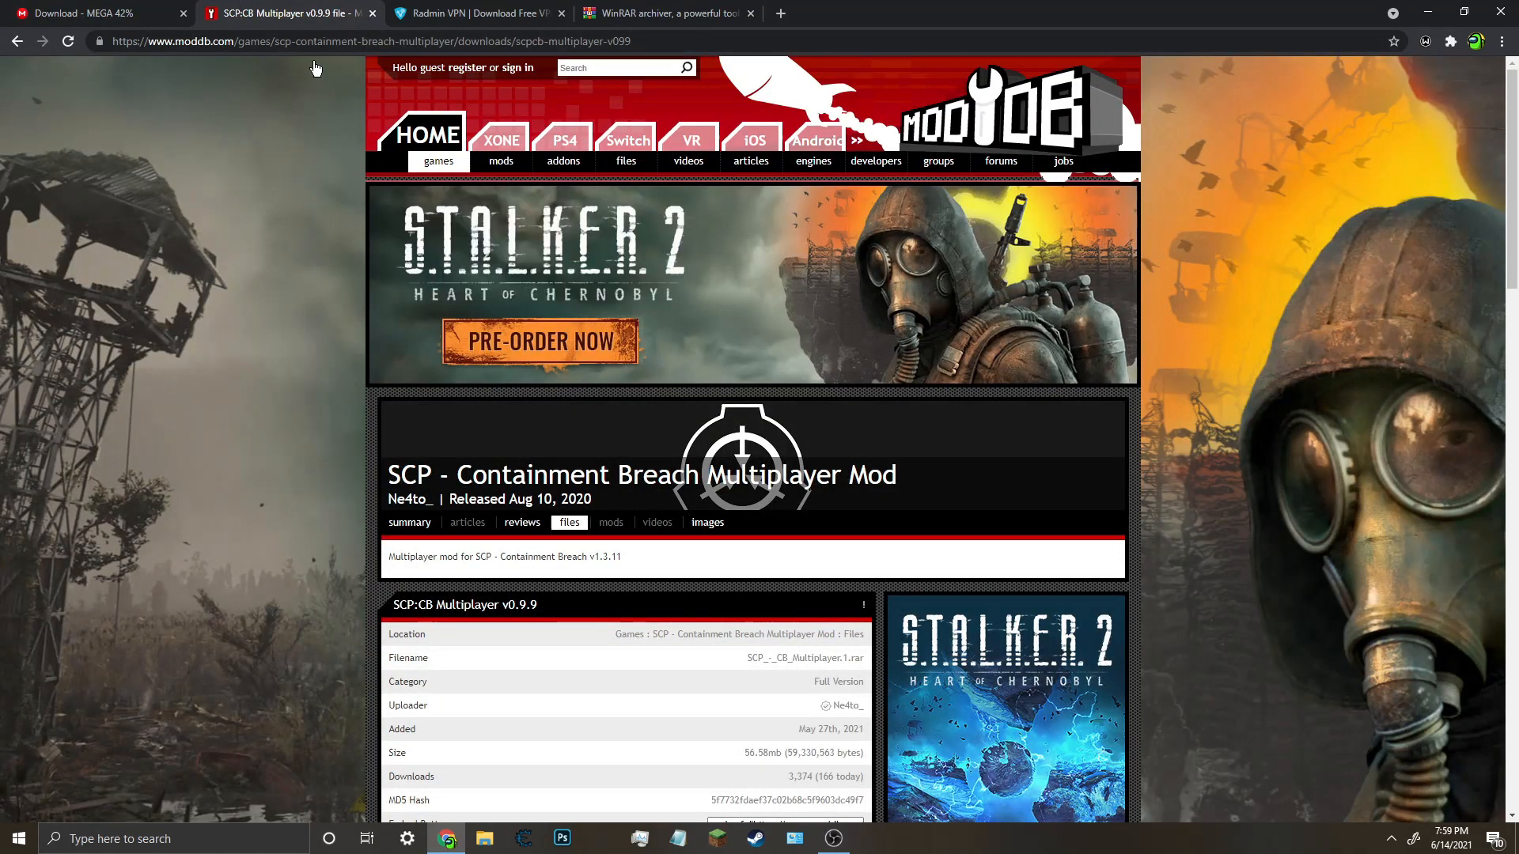
scroll(419, 317, "down", 3)
scroll(395, 475, "up", 2)
scroll(708, 230, "down", 3)
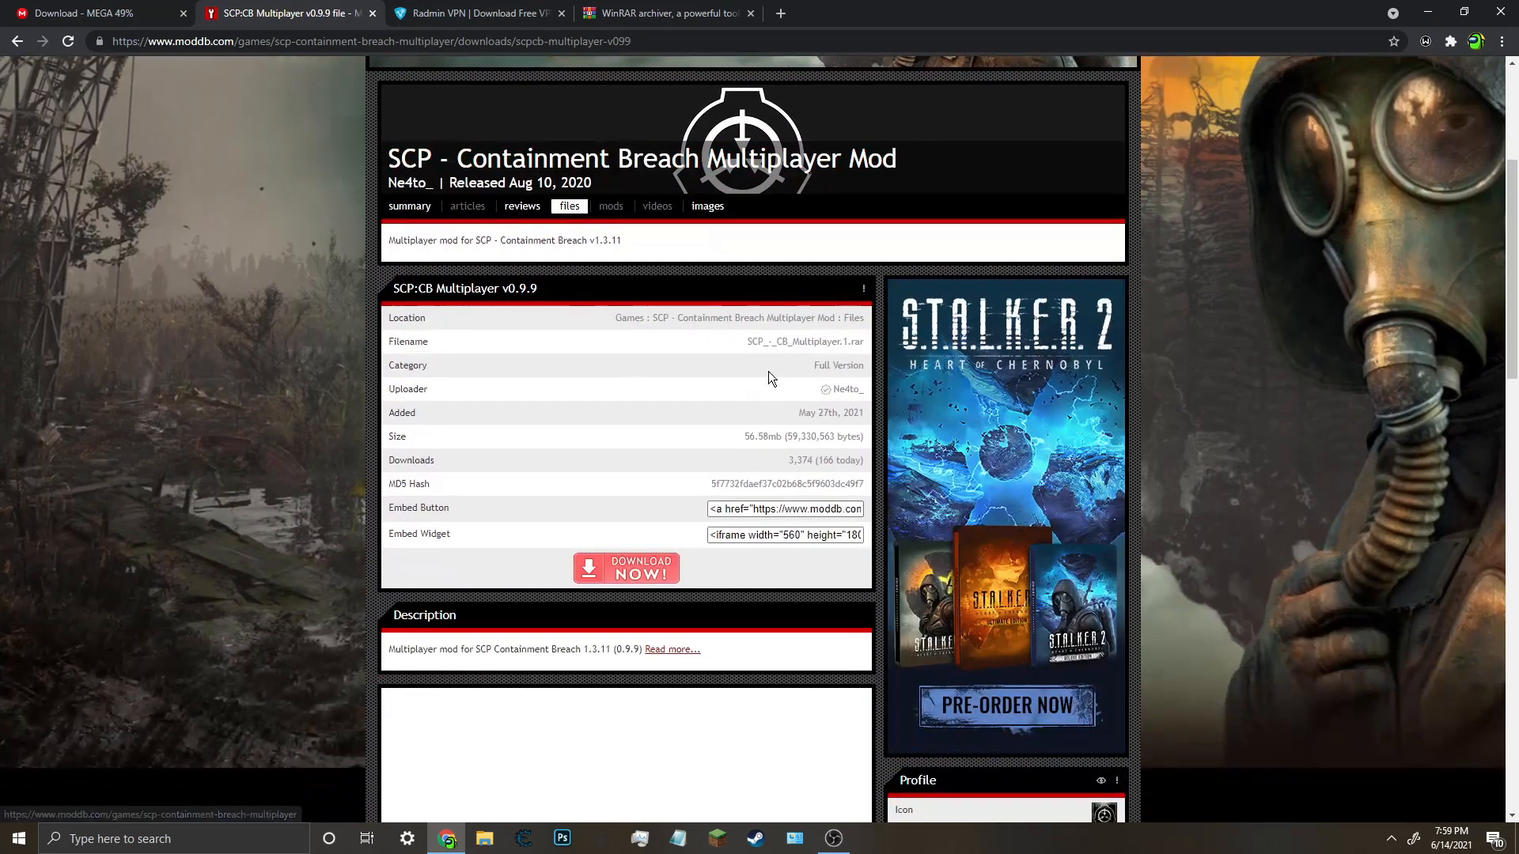
left_click_drag(541, 291, 510, 290)
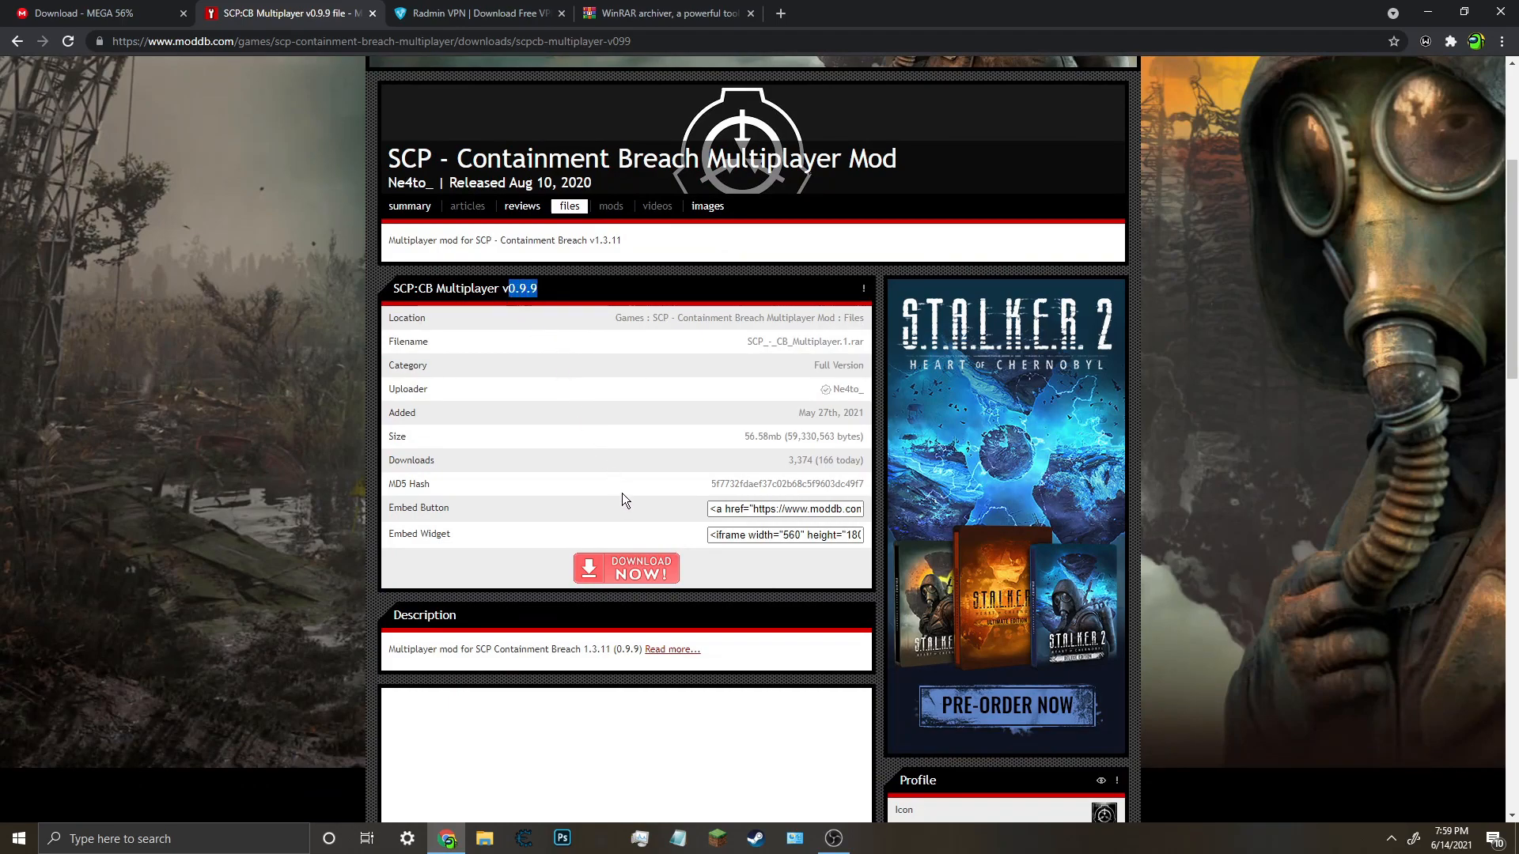
scroll(619, 481, "down", 1)
left_click(634, 490)
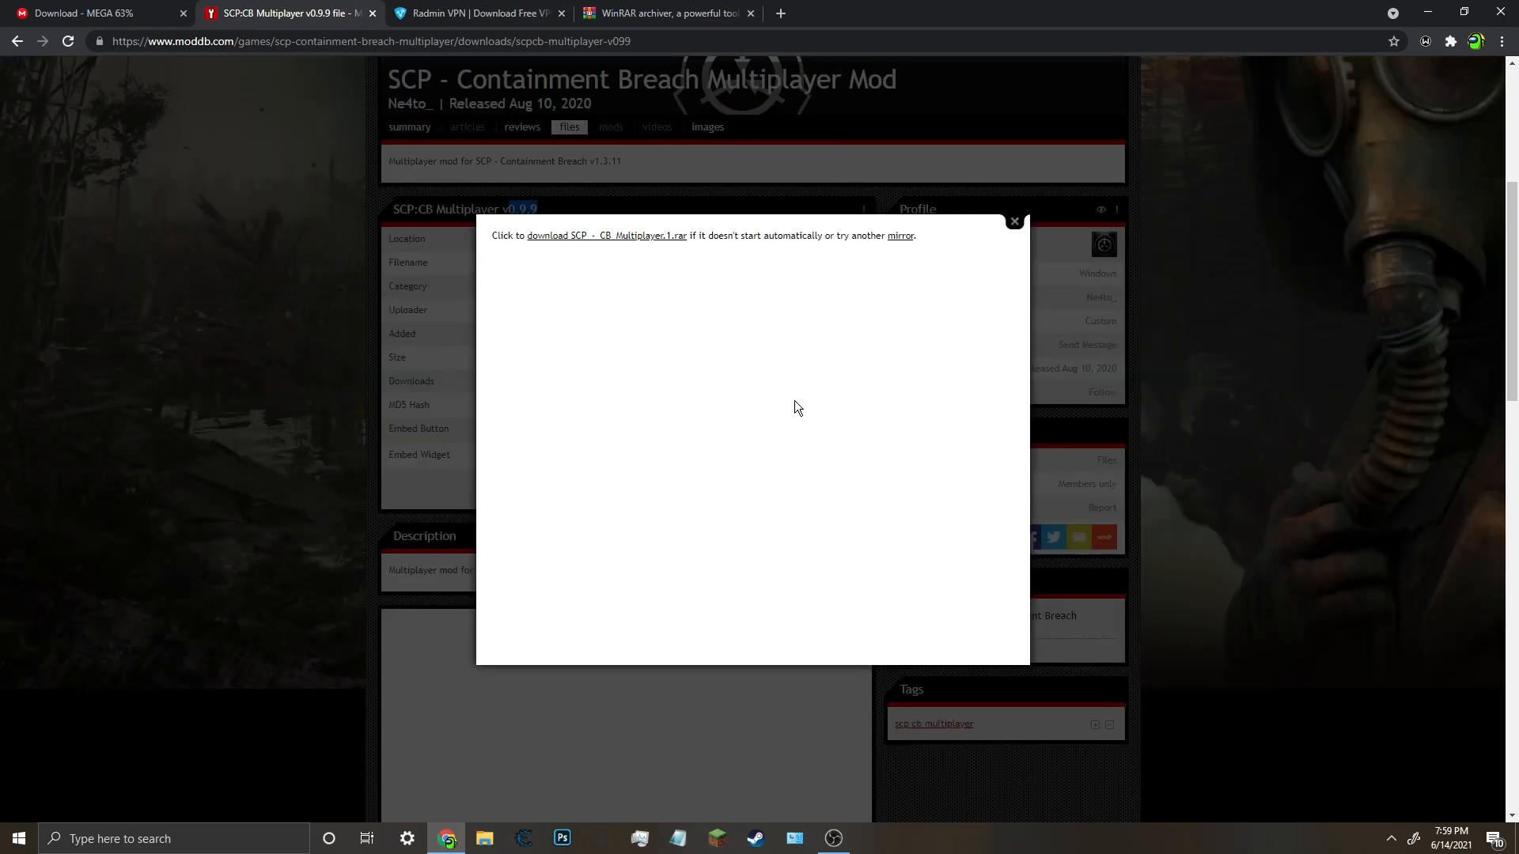
left_click(560, 237)
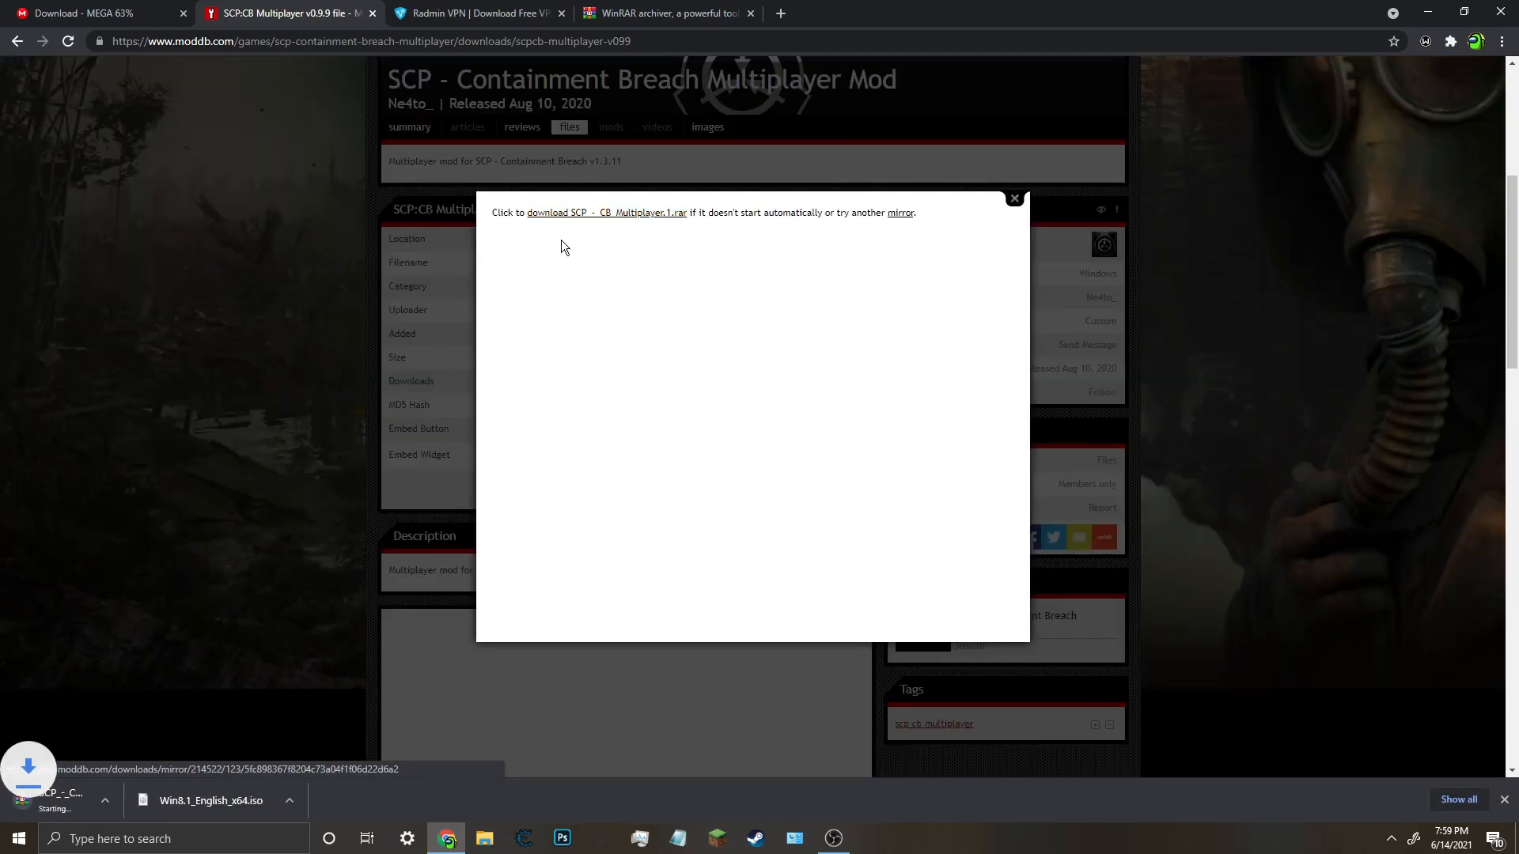
left_click(359, 800)
left_click(837, 669)
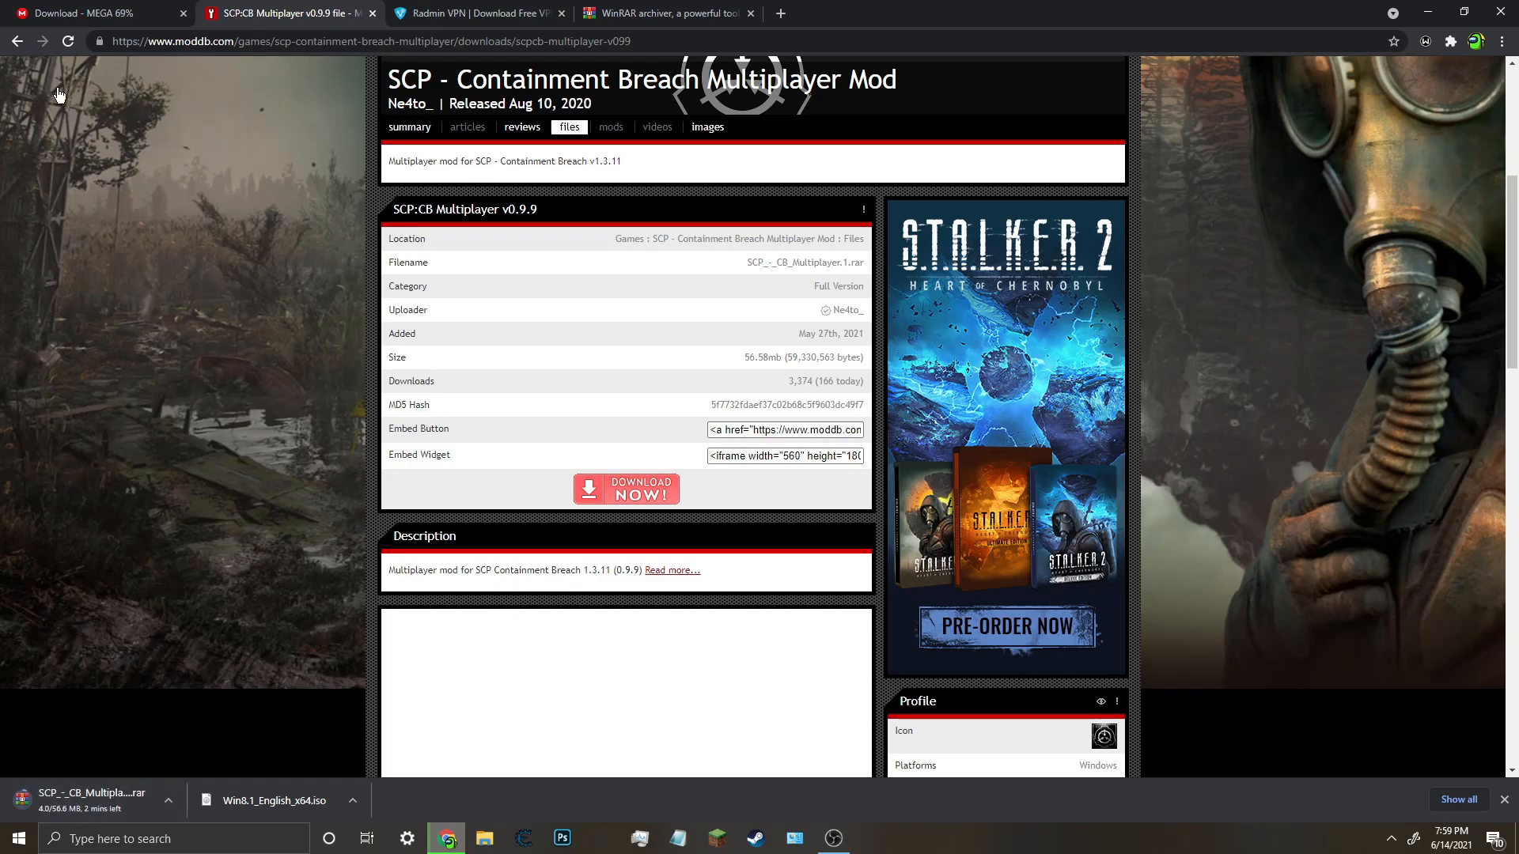
Check the progress of the game download on MEGA and revisit the multiplayer mod page.
left_click(75, 12)
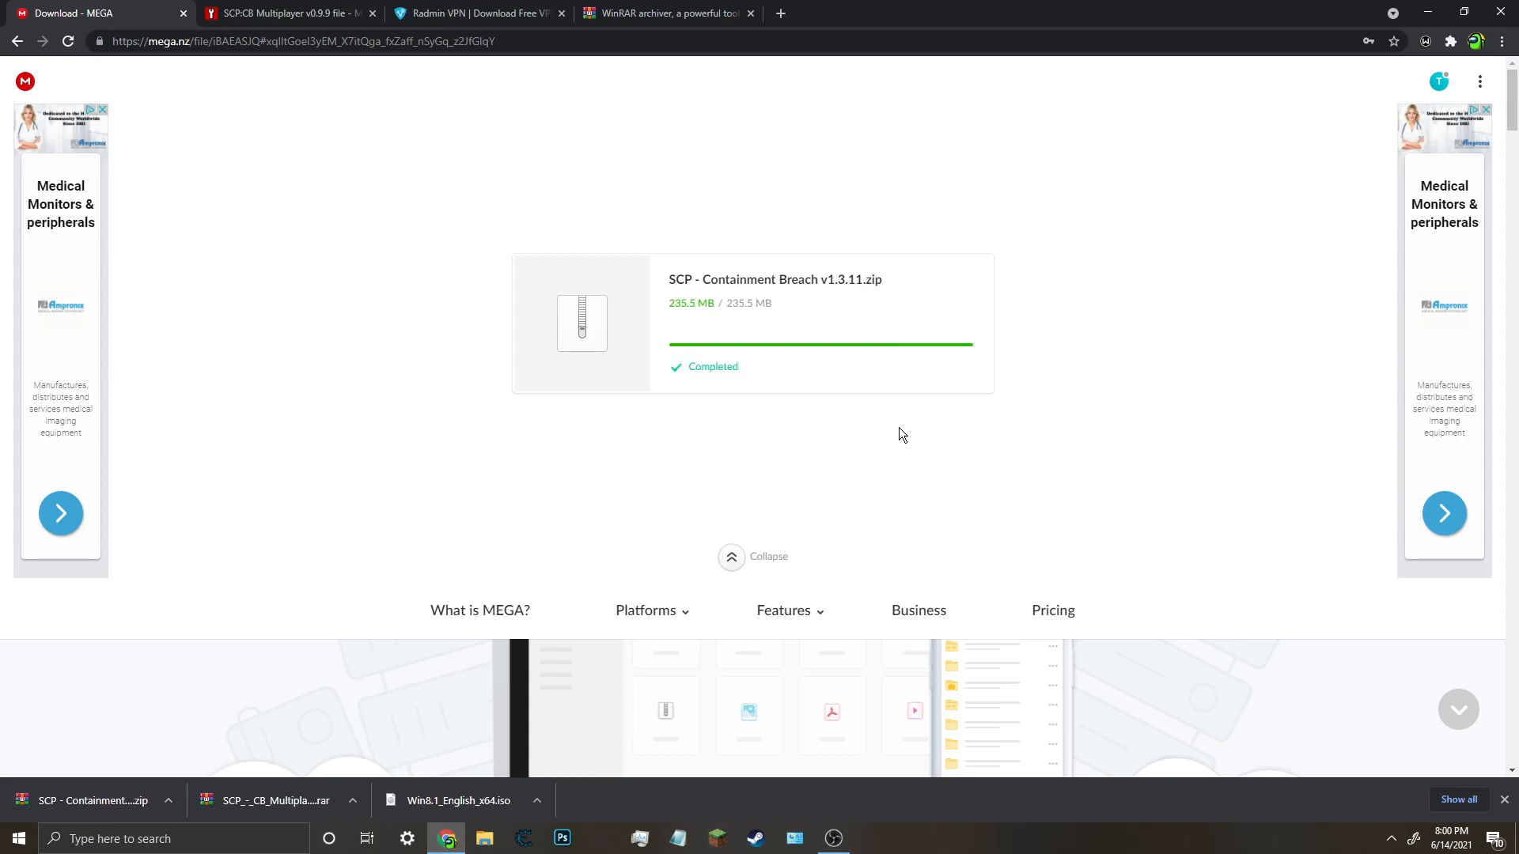
left_click(280, 12)
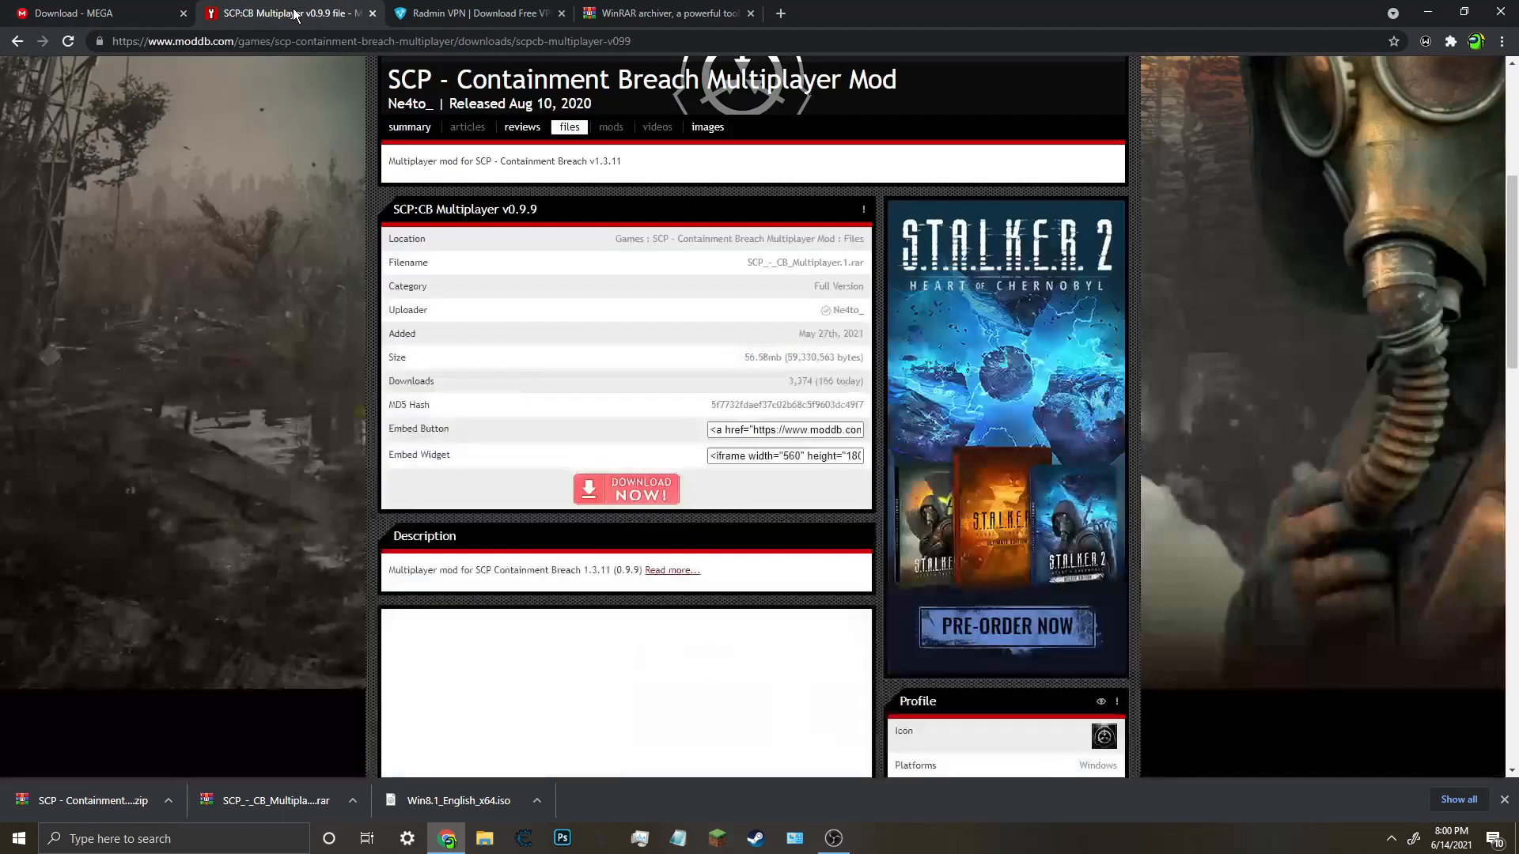
left_click(150, 13)
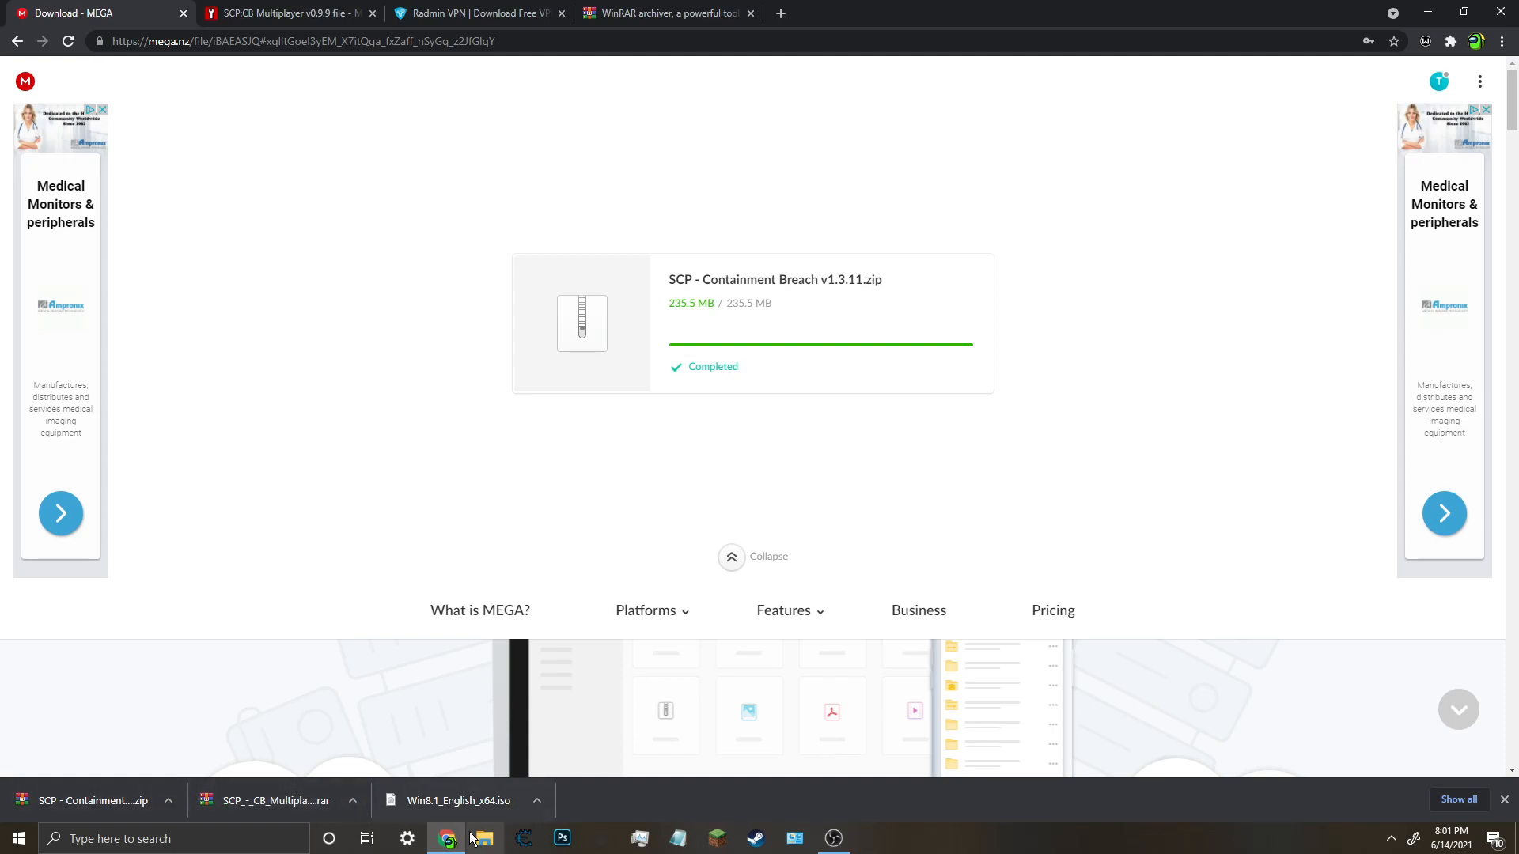
Uncover the desktop, place the downloaded game zip and multiplayer mod rar on it, and minimize the browser.
left_click_drag(1225, 7, 794, 172)
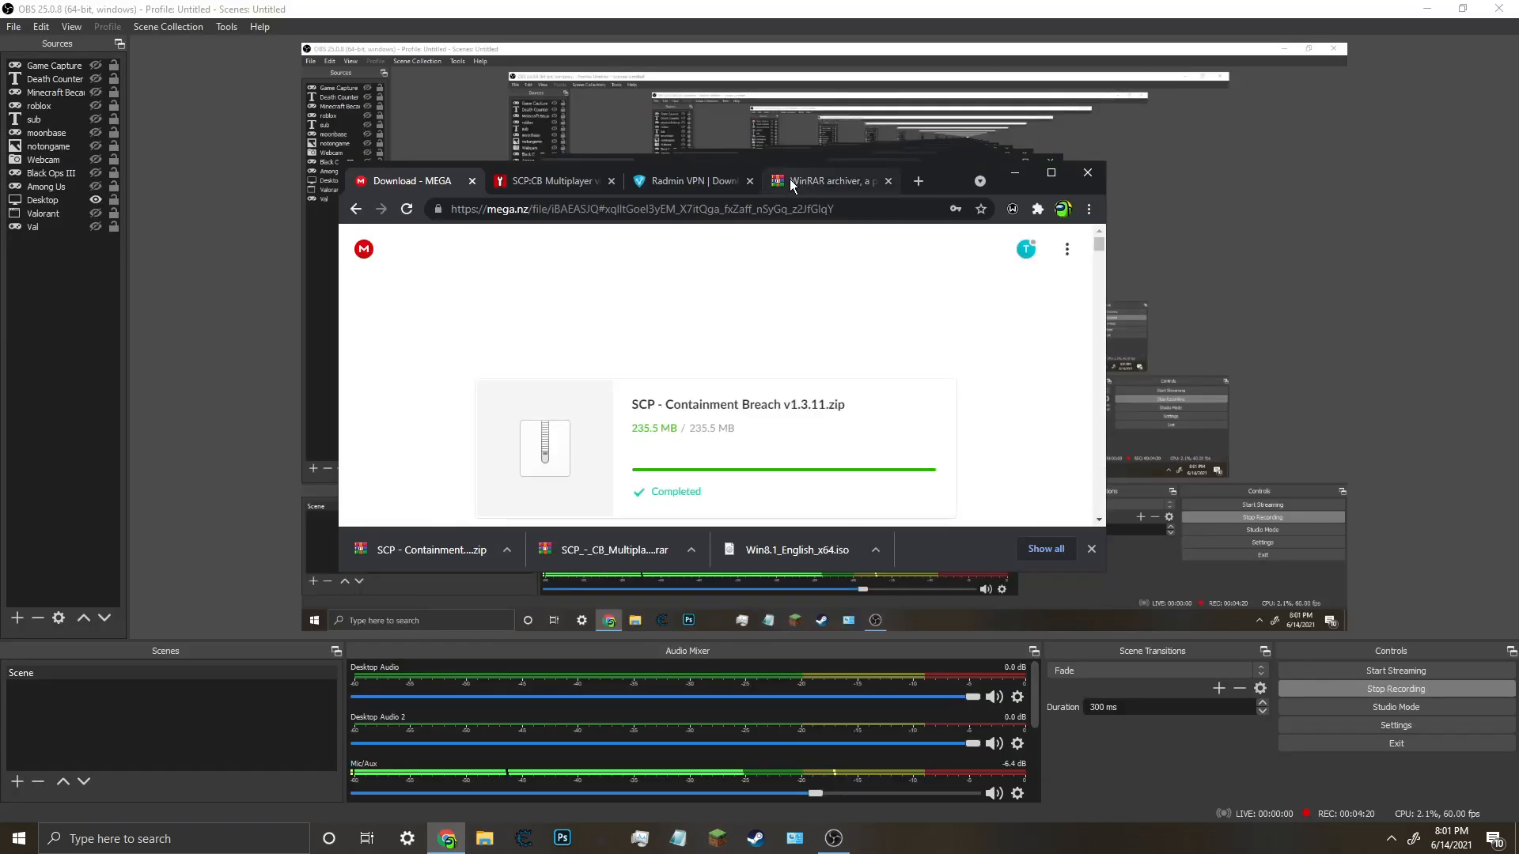
left_click(1418, 7)
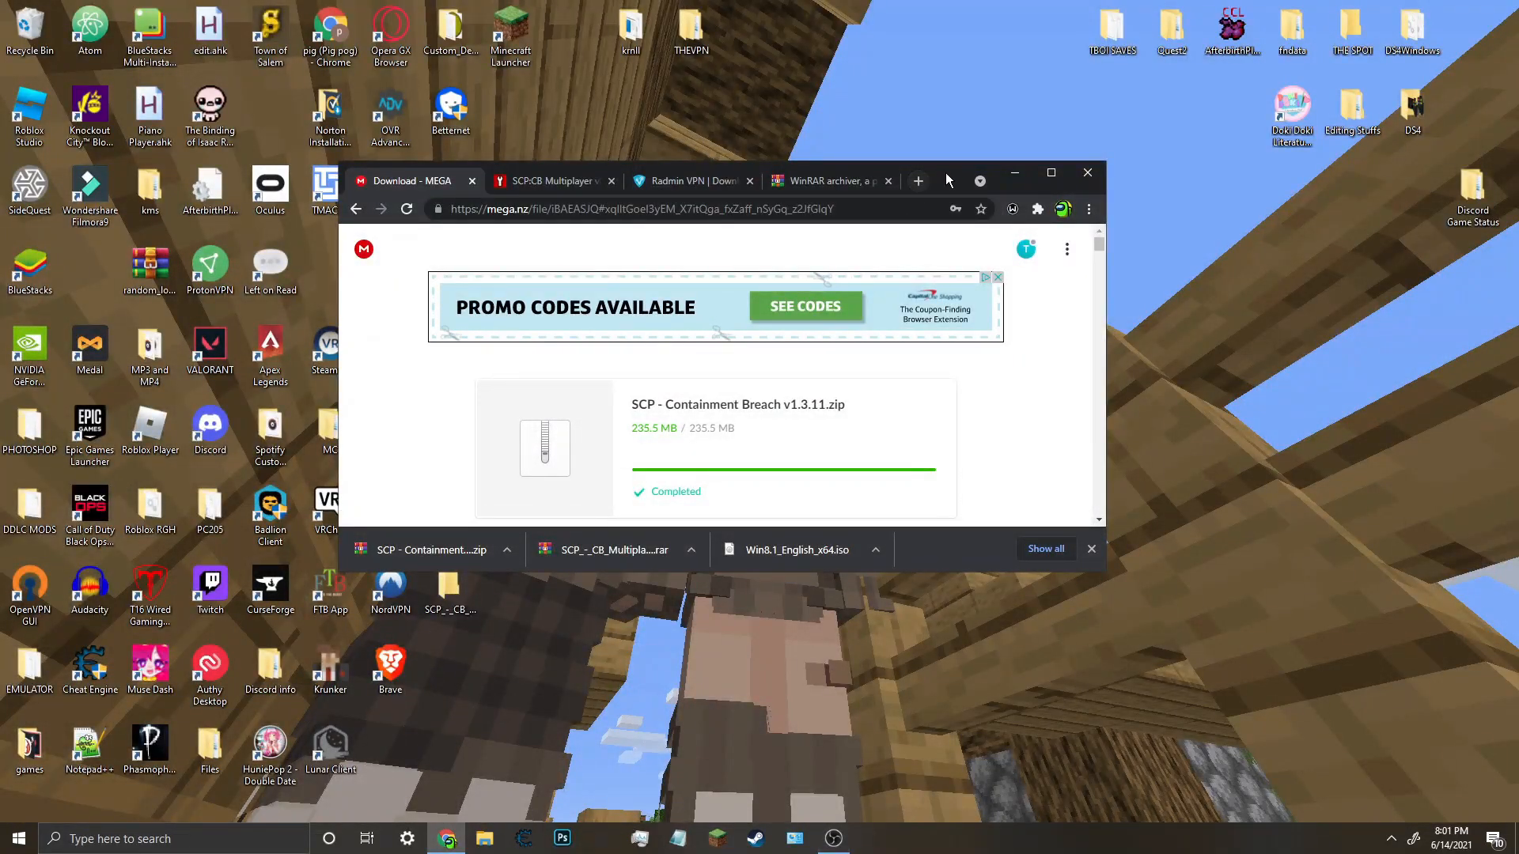
left_click_drag(943, 172, 635, 95)
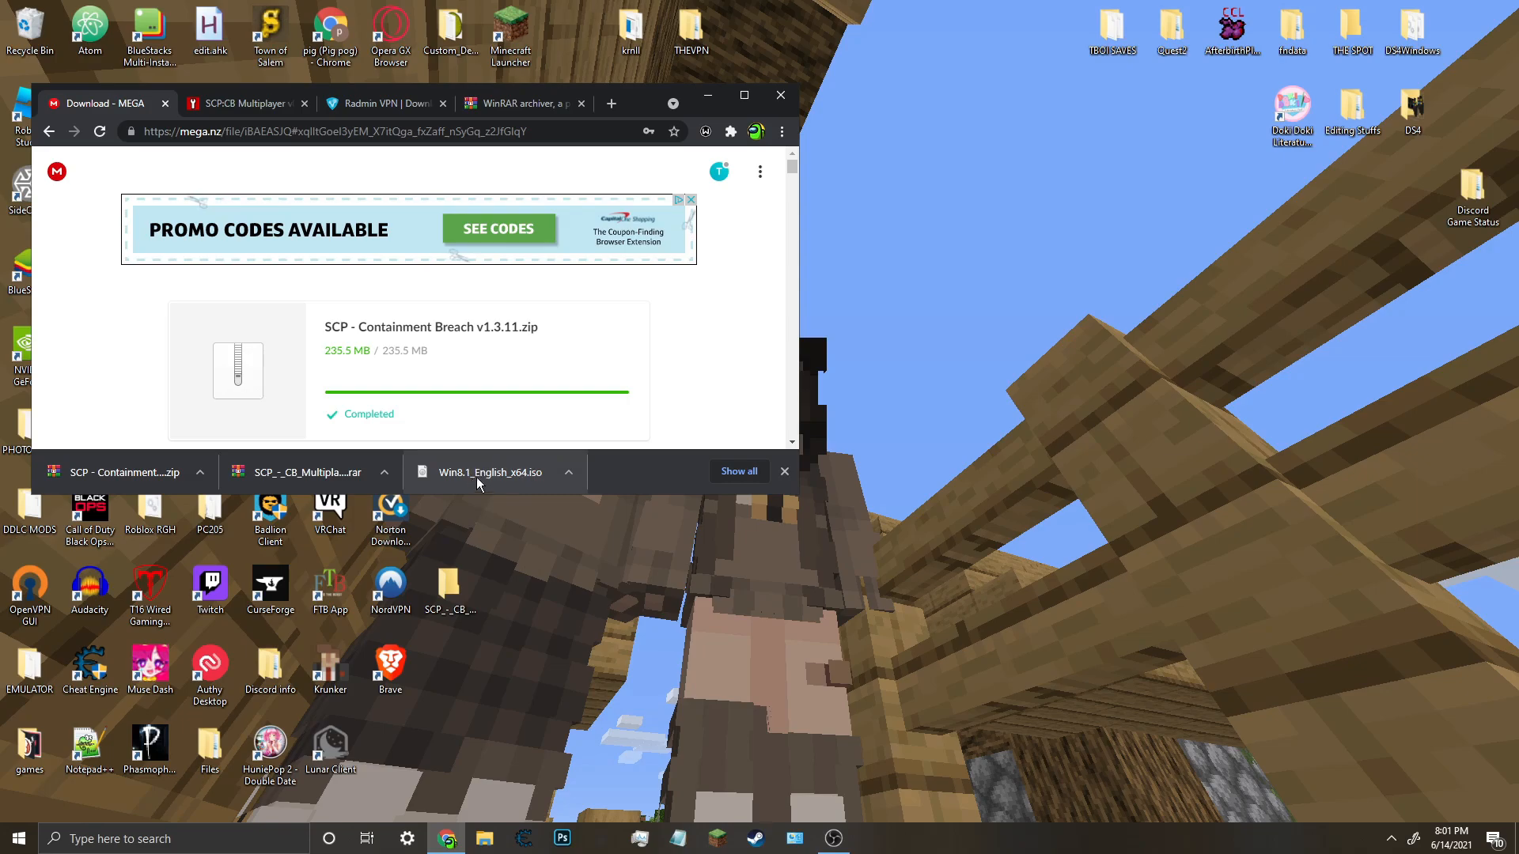
left_click_drag(109, 472, 755, 44)
left_click_drag(307, 472, 811, 40)
left_click(710, 99)
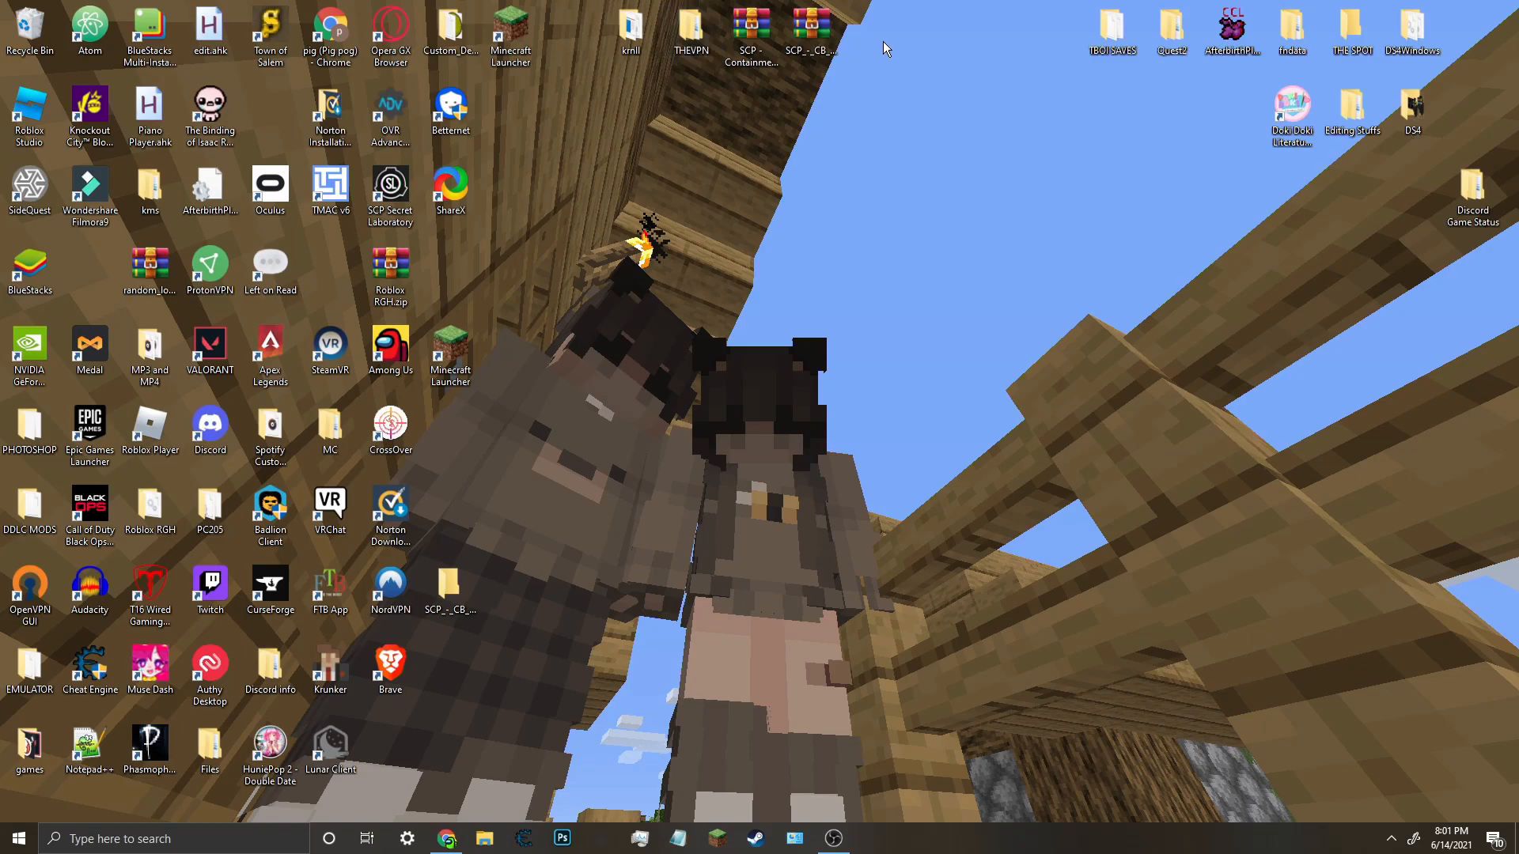
Create a new folder on the desktop named SCP CB MULTI.
right_click(866, 30)
mouse_move(838, 177)
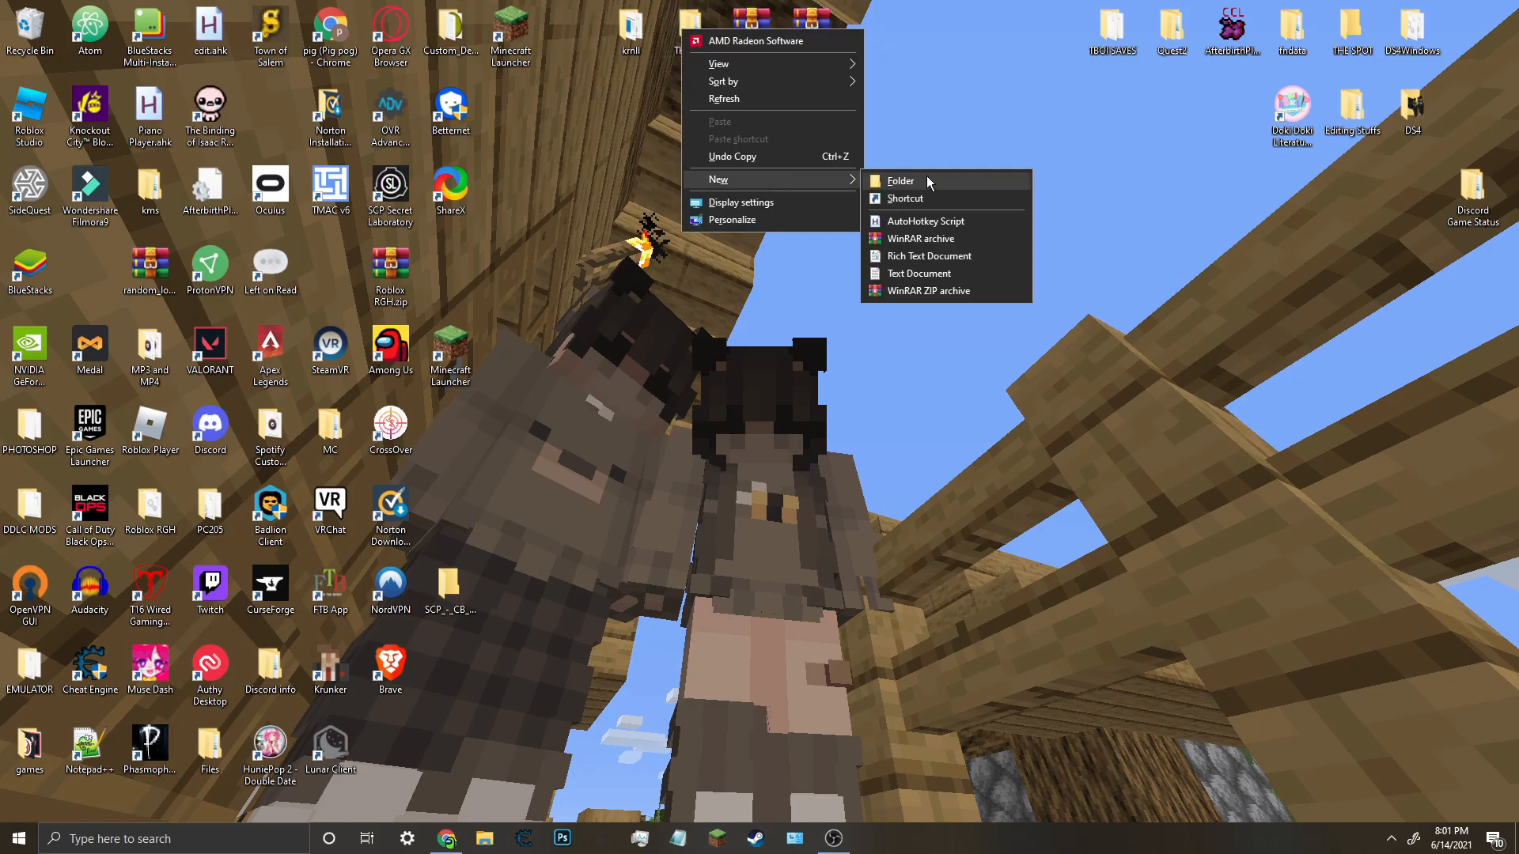
left_click(922, 176)
type("SCP")
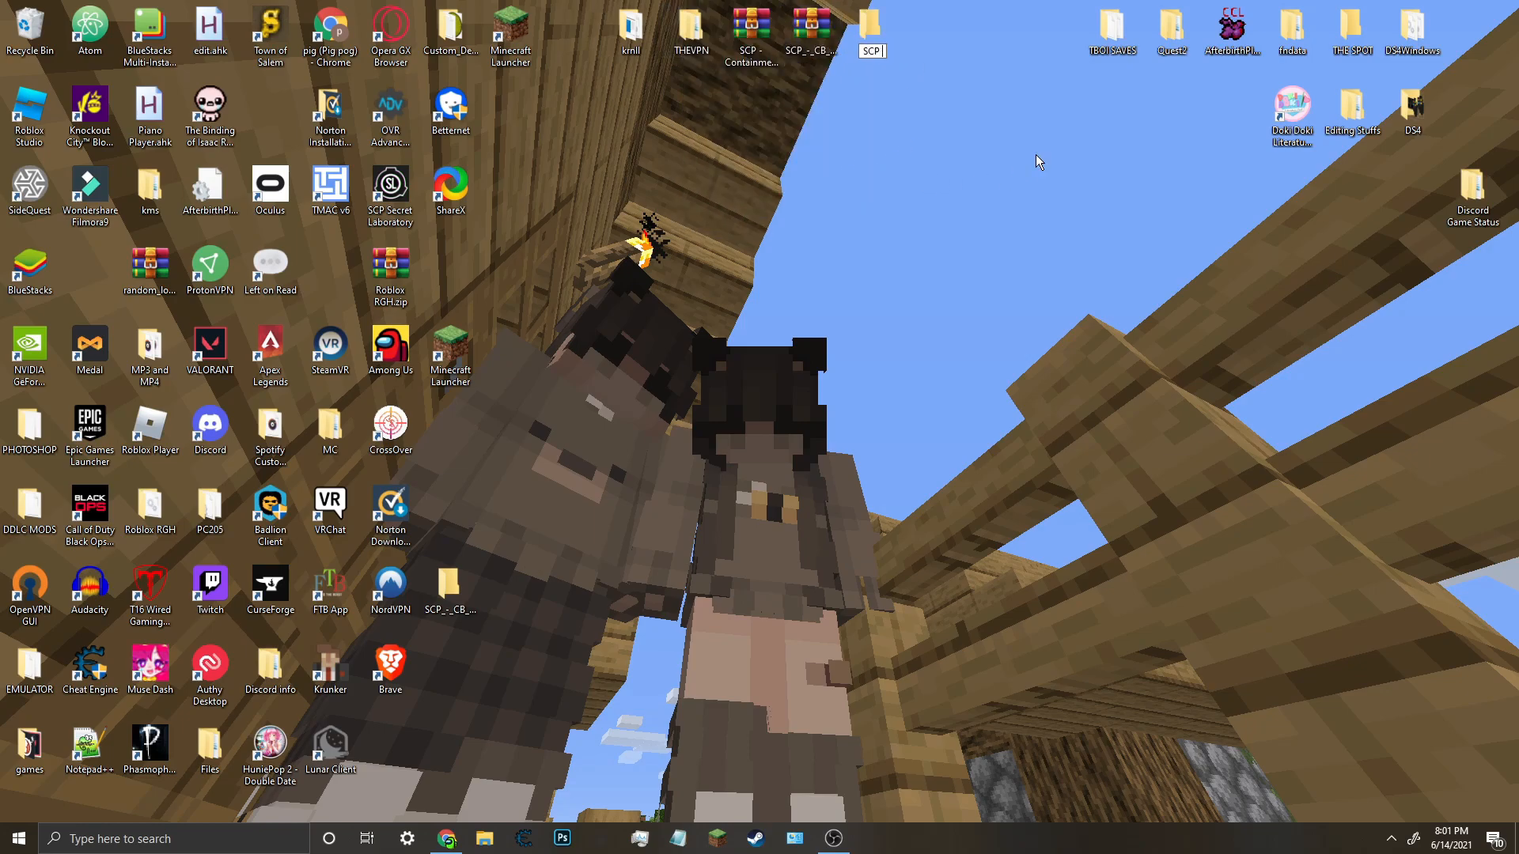
type(" CB MULTI")
key("Return")
Move both SCP archives into the SCP CB MULTI folder and open that folder in a maximized window.
key("Left")
key("Left")
left_click(816, 46, "ctrl")
left_click_drag(752, 38, 872, 36)
double_click(872, 31)
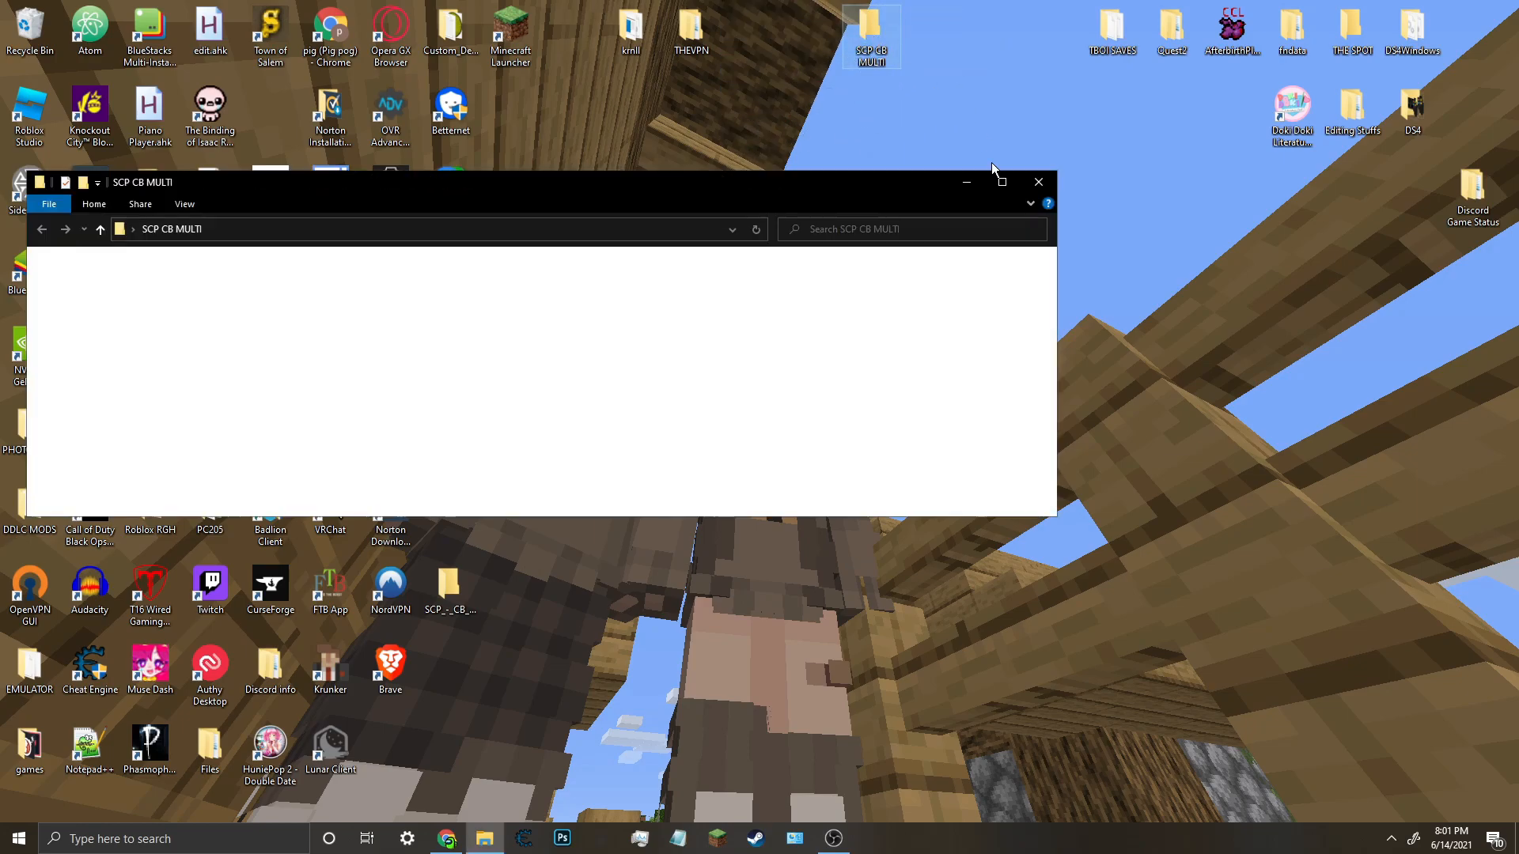
left_click_drag(538, 175, 621, 13)
Extract SCP - Containment Breach v1.3.11.zip to the default destination subfolder within SCP CB MULTI.
left_click(298, 104)
right_click(298, 103)
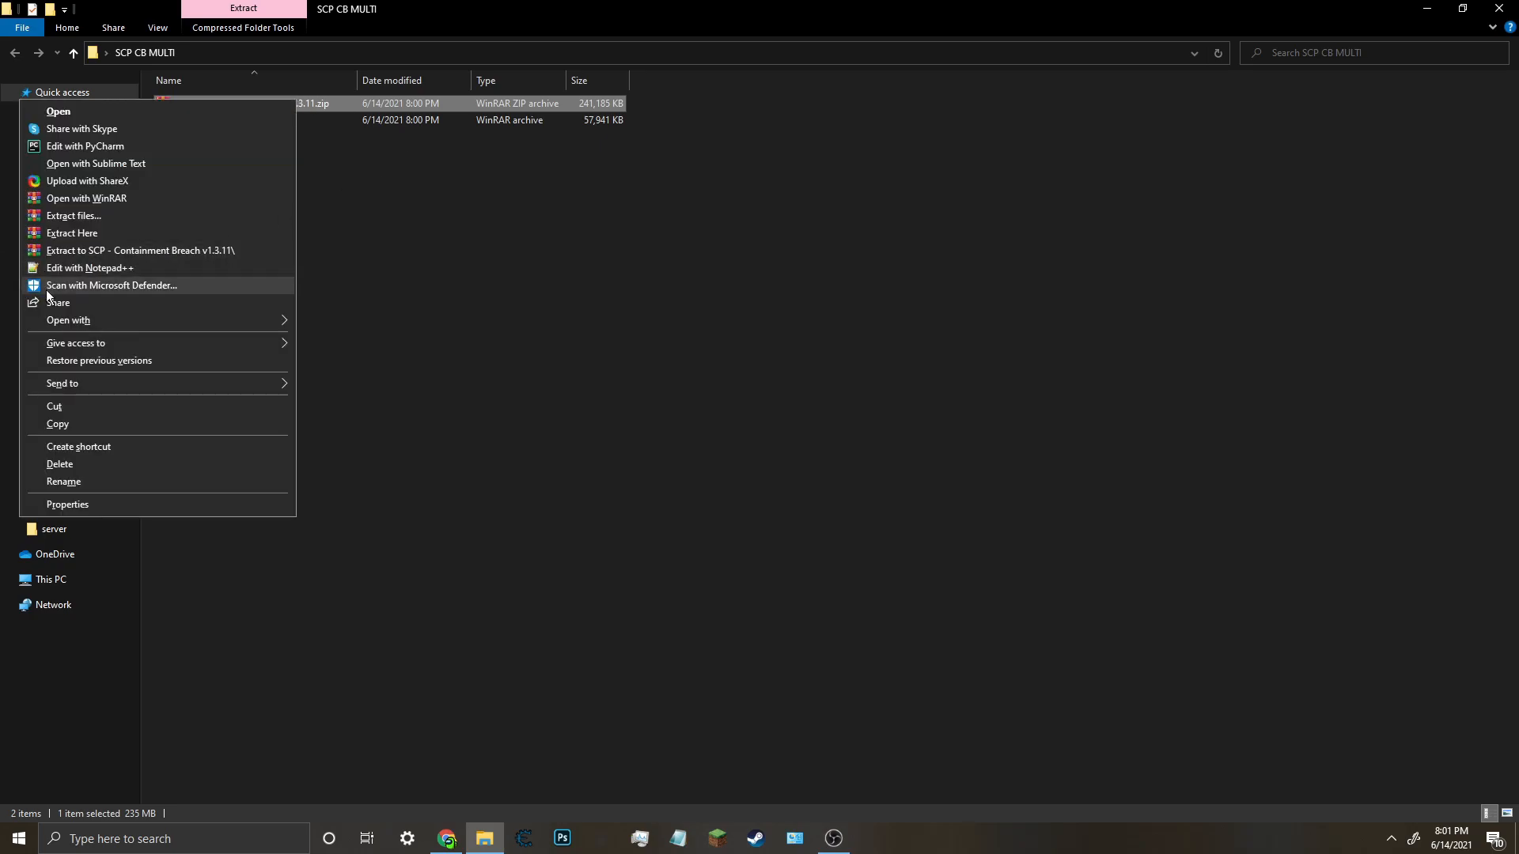
left_click(158, 217)
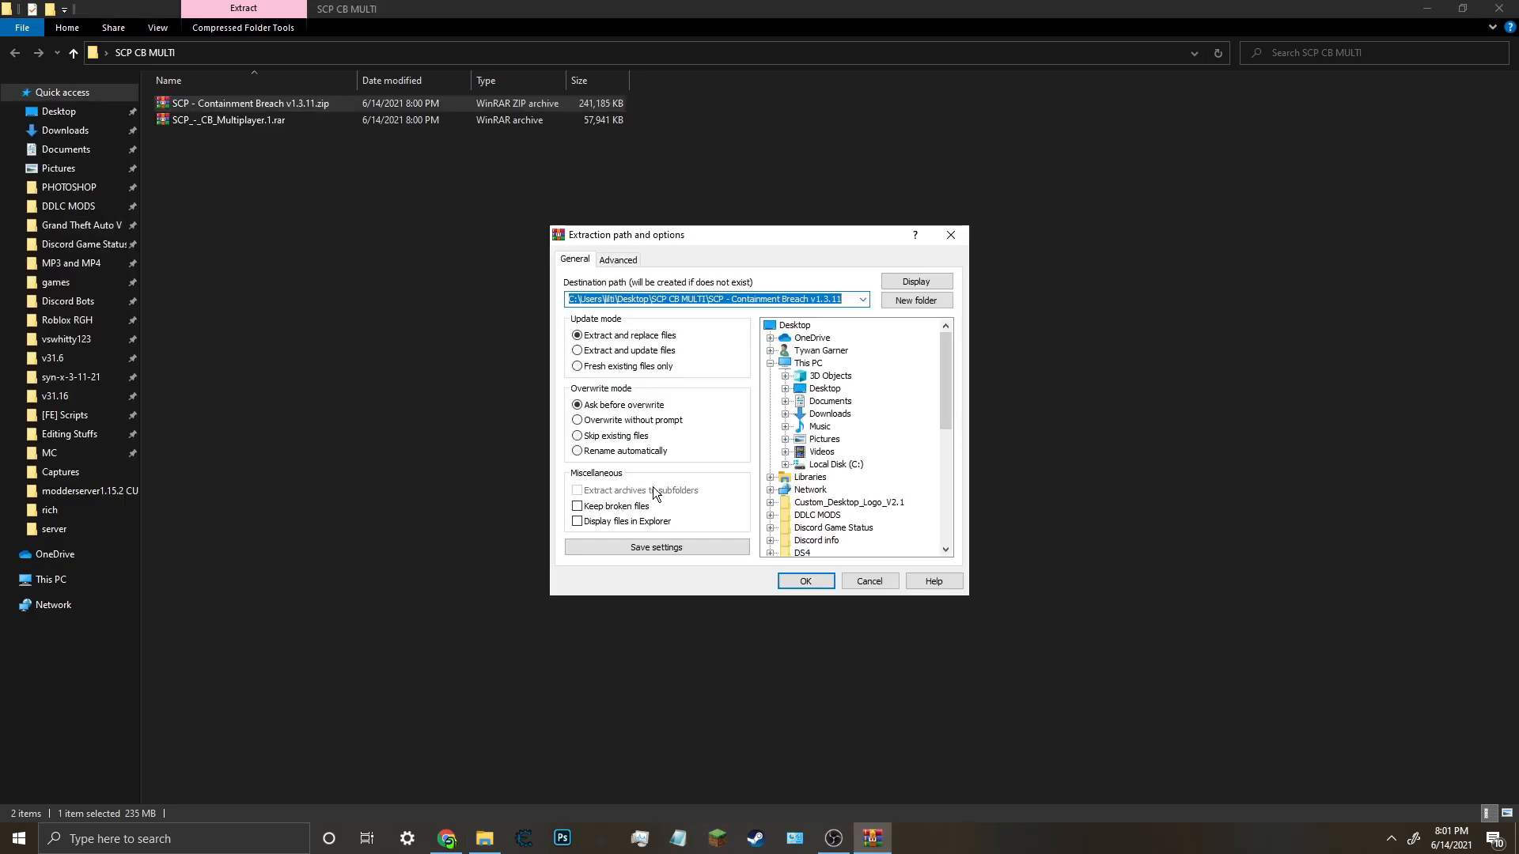
left_click(827, 584)
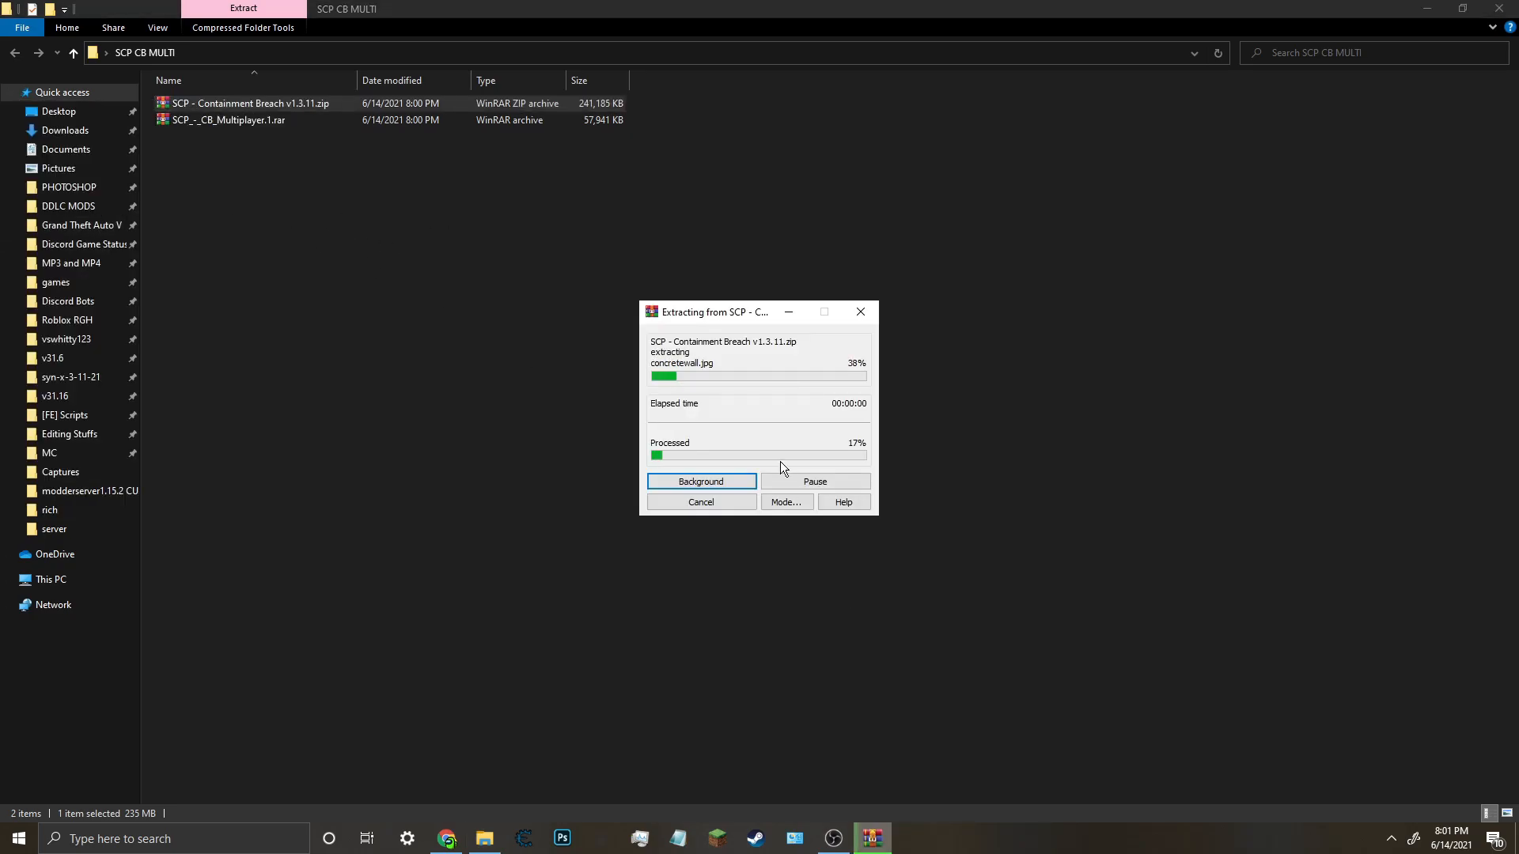
Extract SCP_-_CB_Multiplayer.1.rar to the default destination subfolder within SCP CB MULTI.
left_click(235, 138)
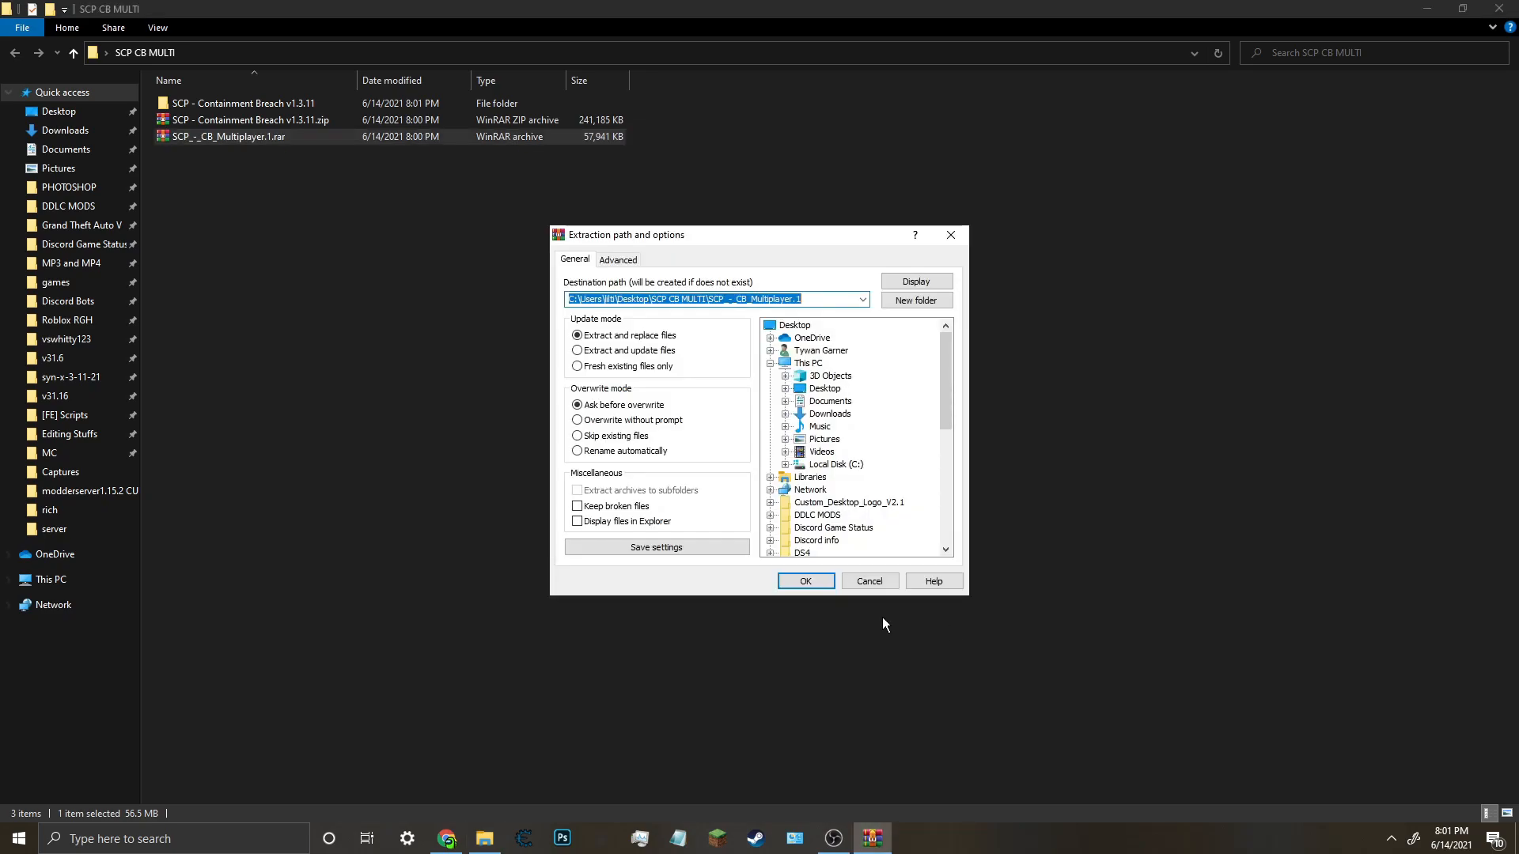
key("Return")
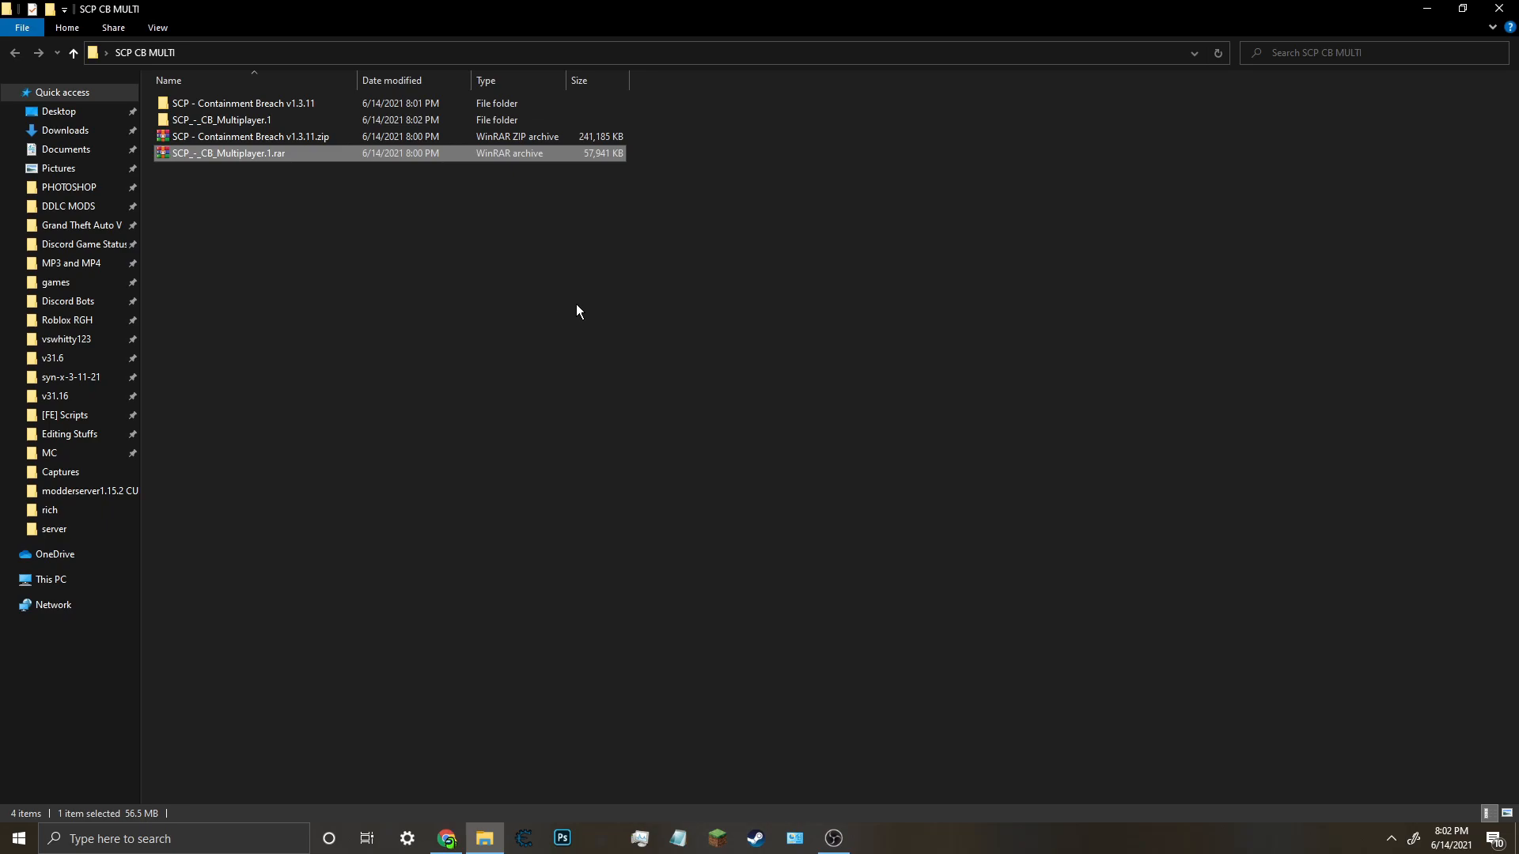
left_click(577, 305)
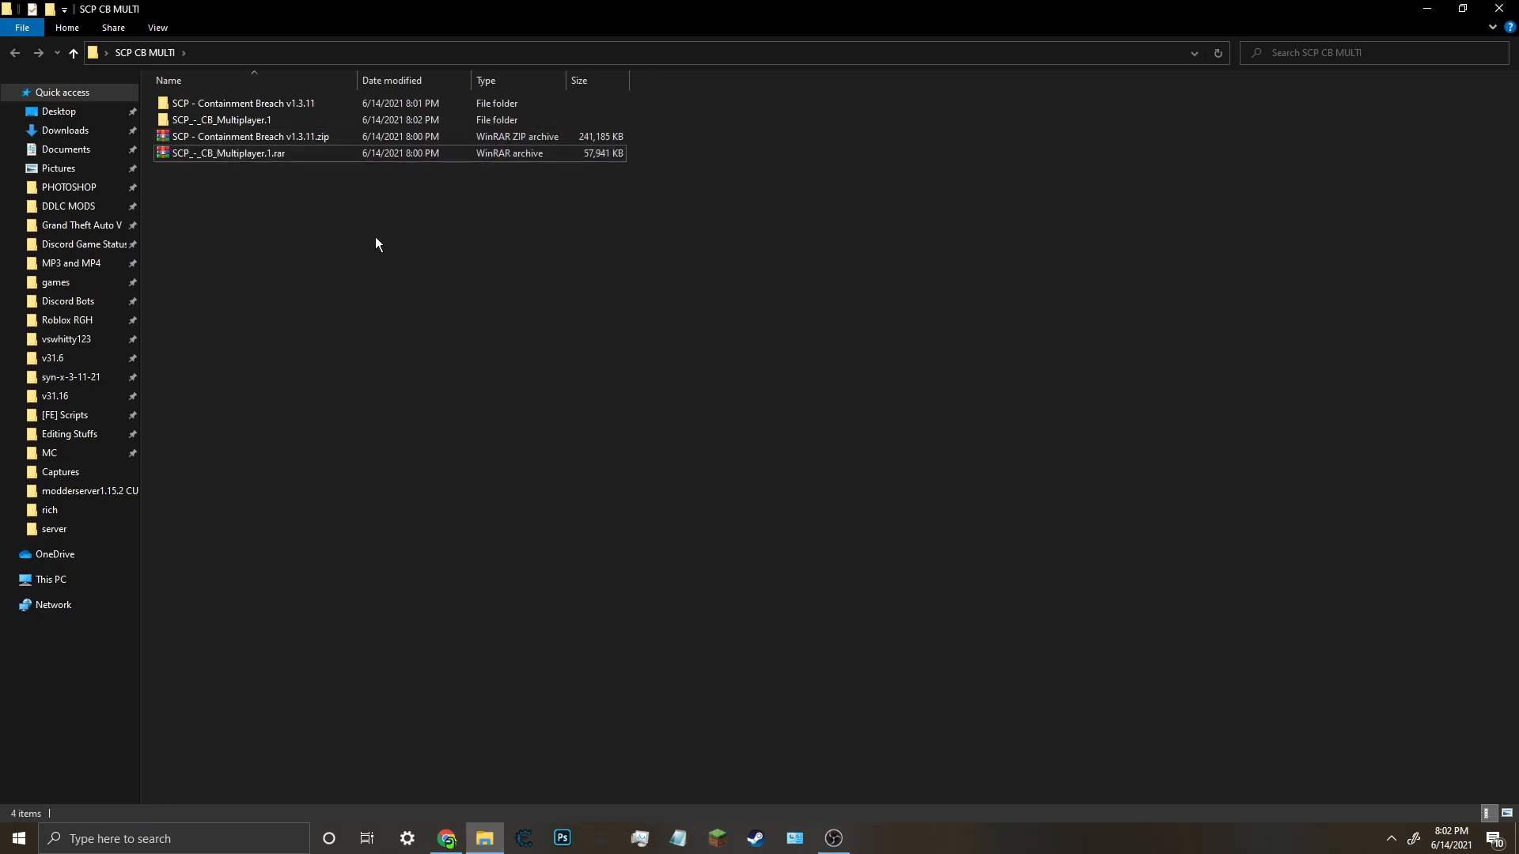
Delete both original archives, the game zip and the multiplayer rar, from the SCP CB MULTI folder.
left_click_drag(411, 268, 316, 139)
right_click(315, 139)
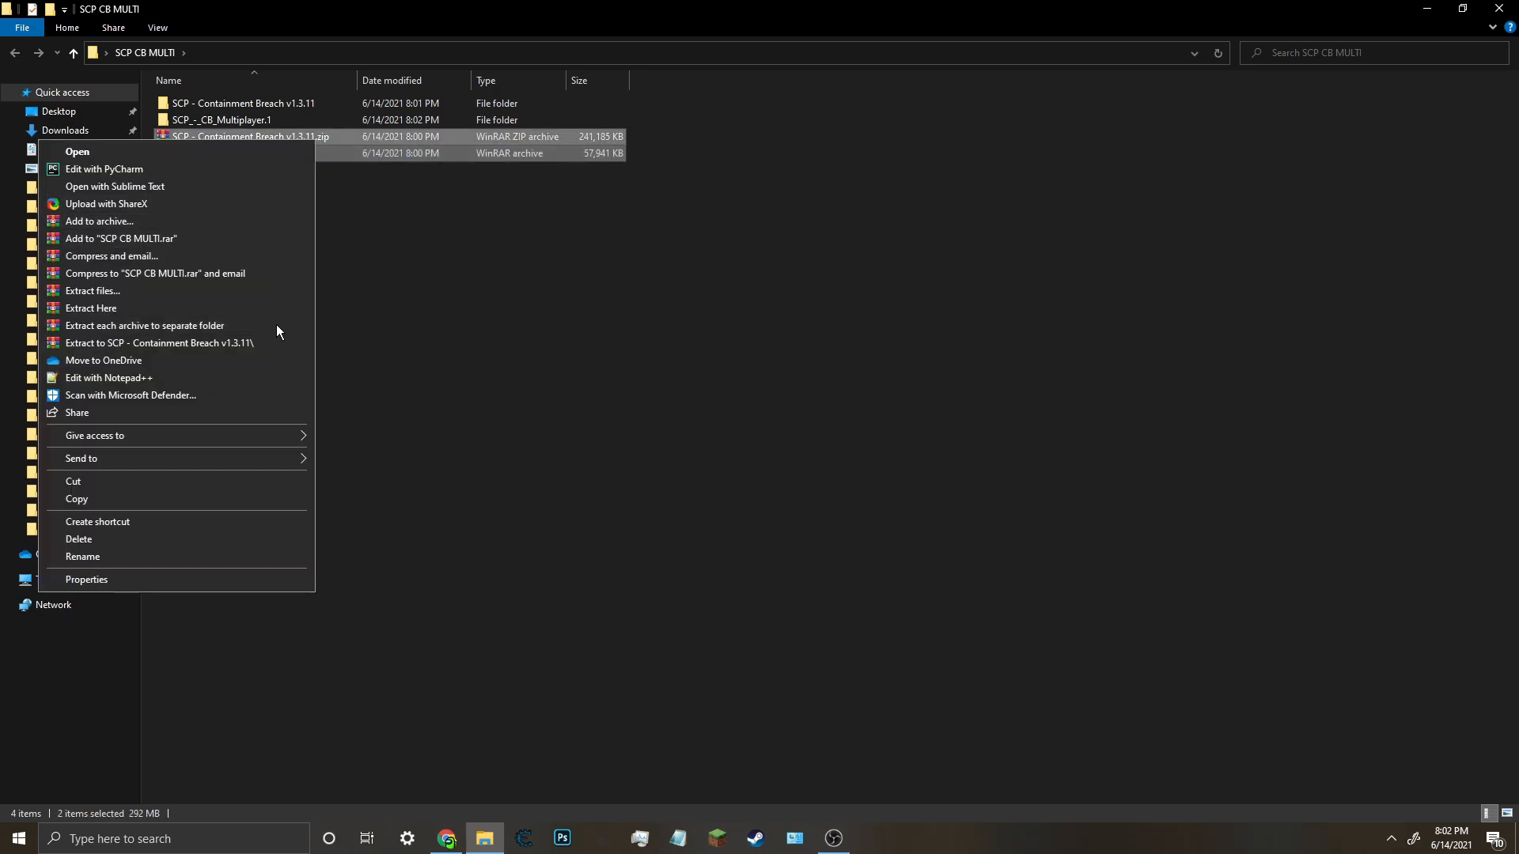
left_click(97, 538)
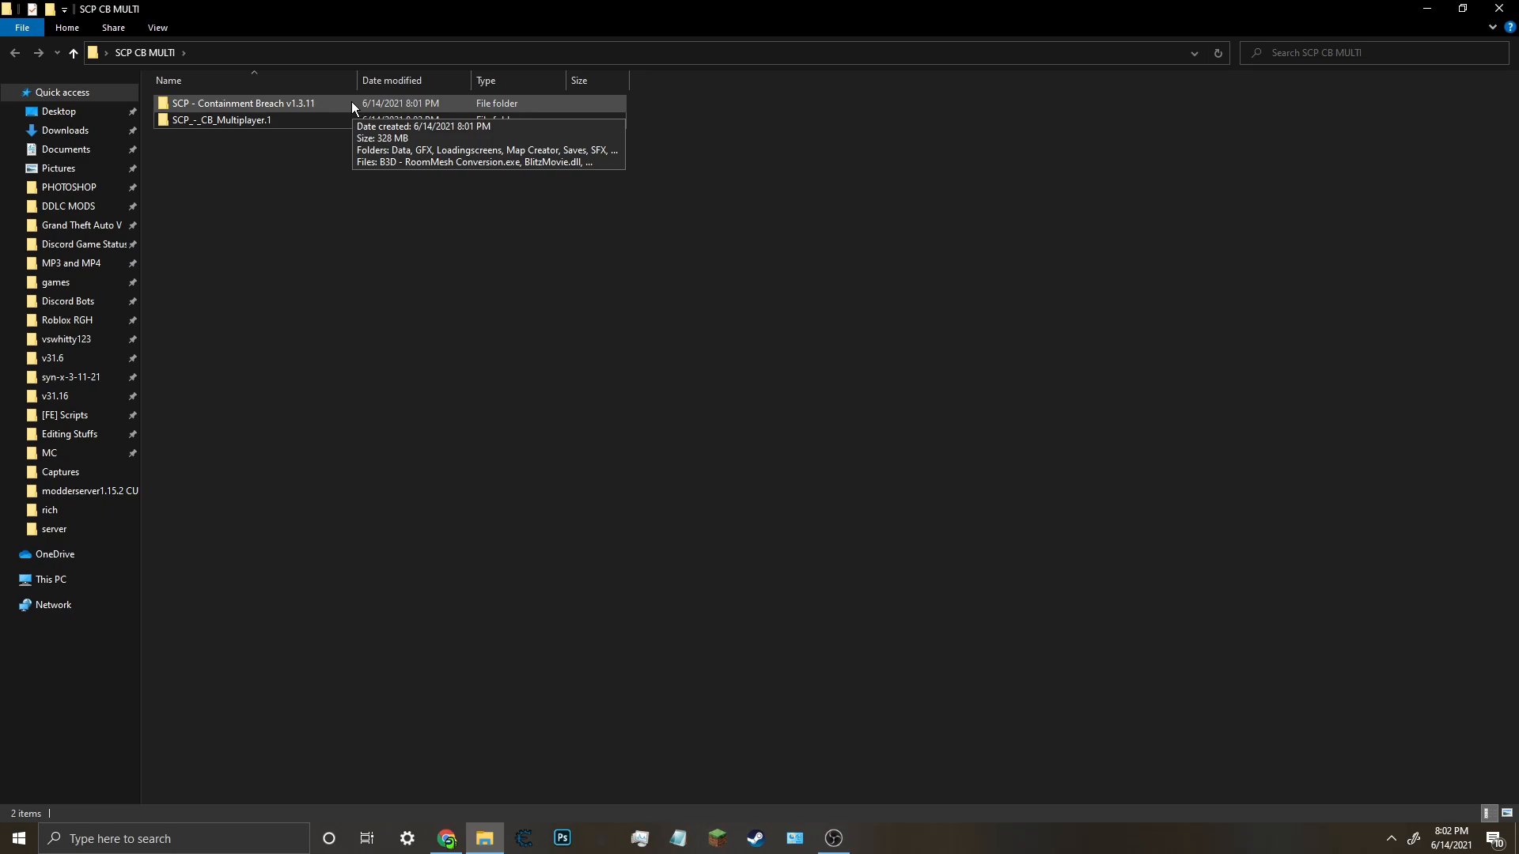
Look inside the SCP - Containment Breach v1.3.11 folder, and copy everything in the SCP_-_CB_Multiplayer.1 folder.
double_click(278, 102)
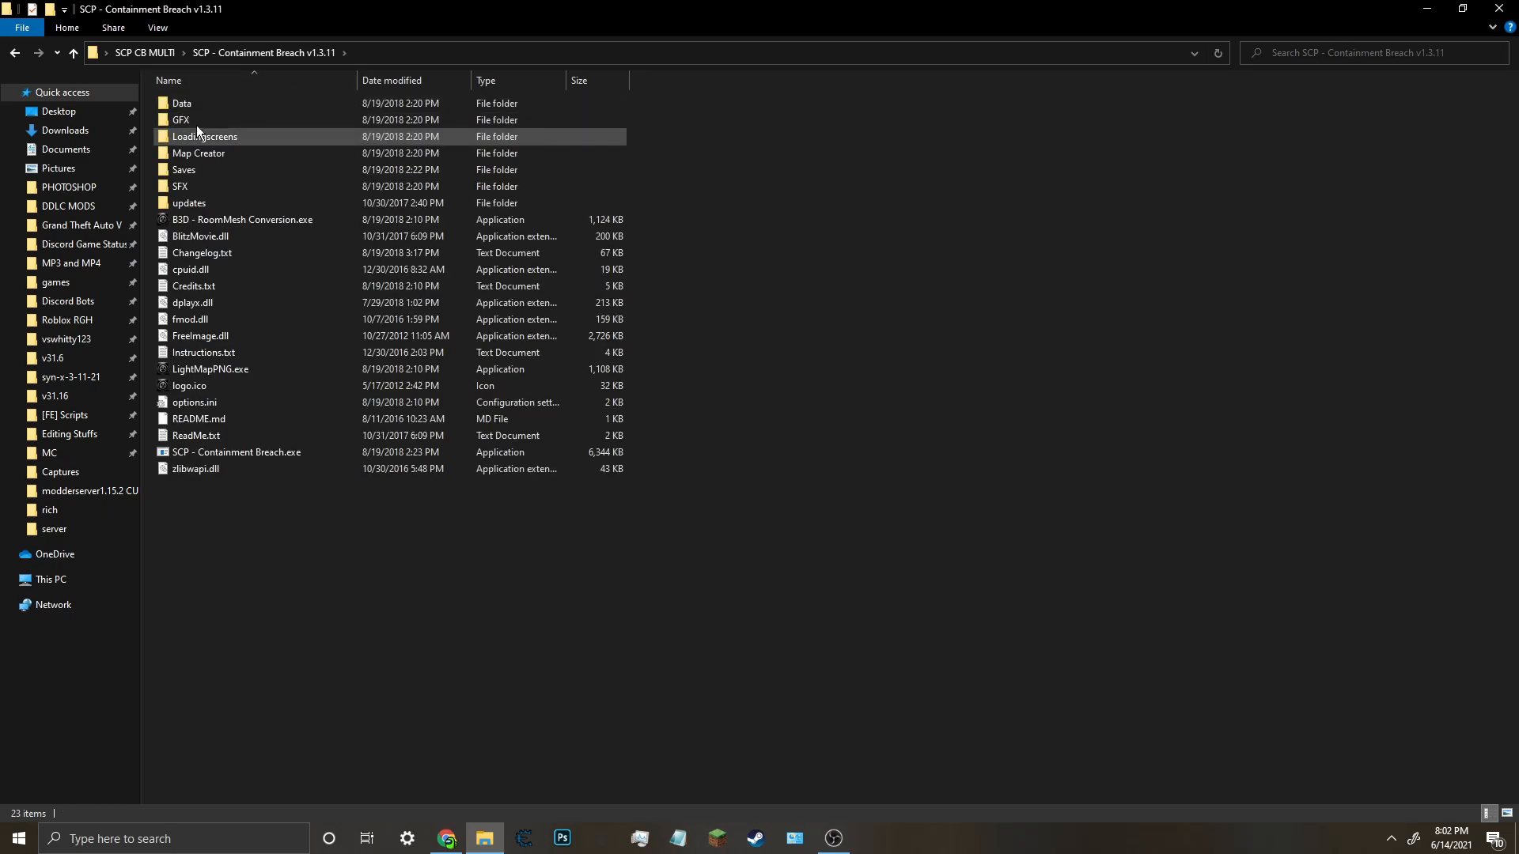
left_click(177, 52)
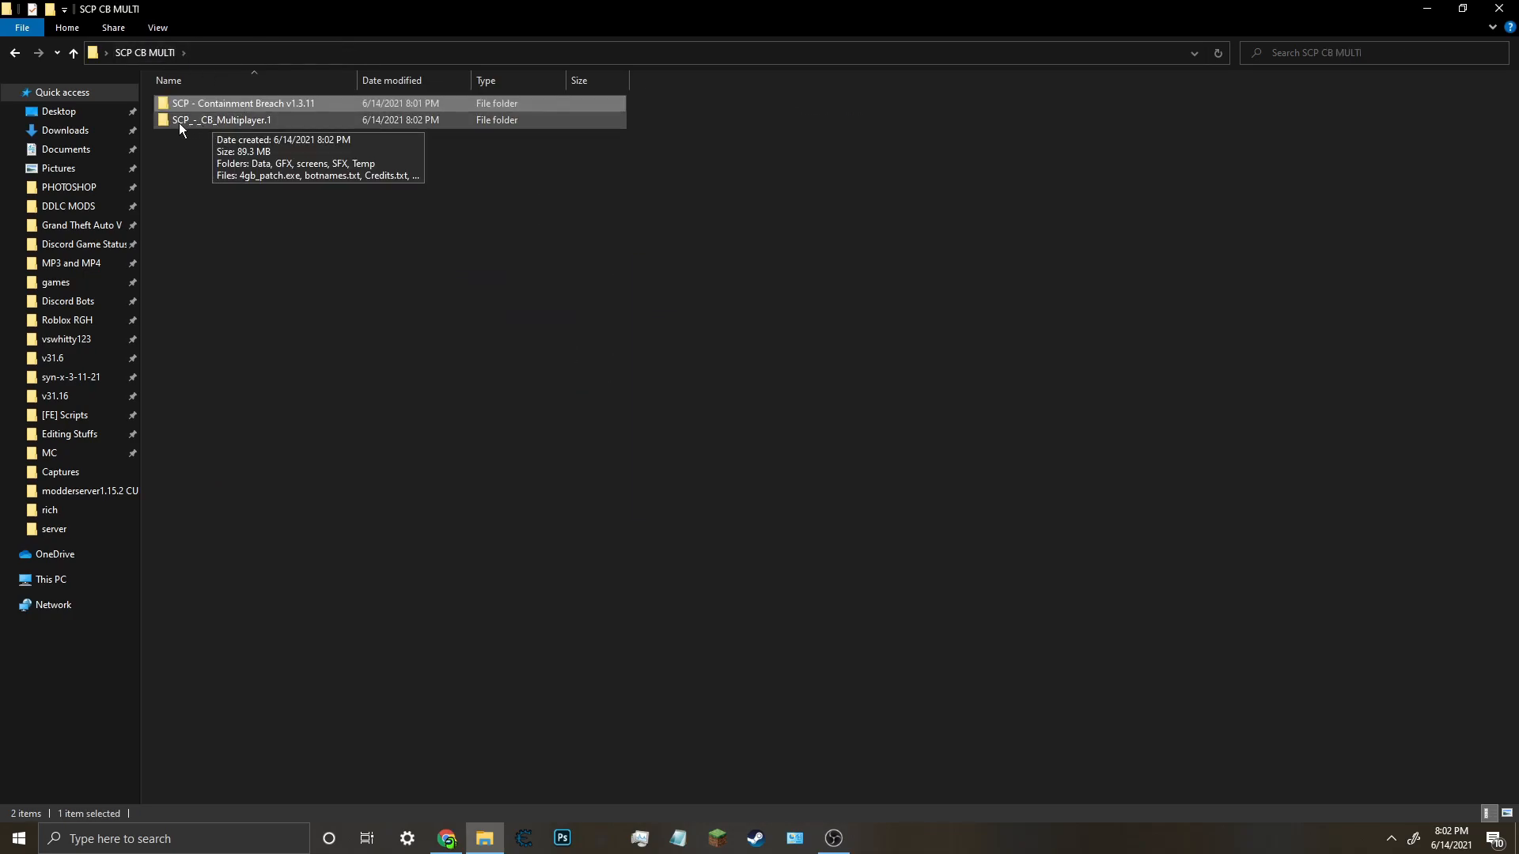
double_click(249, 120)
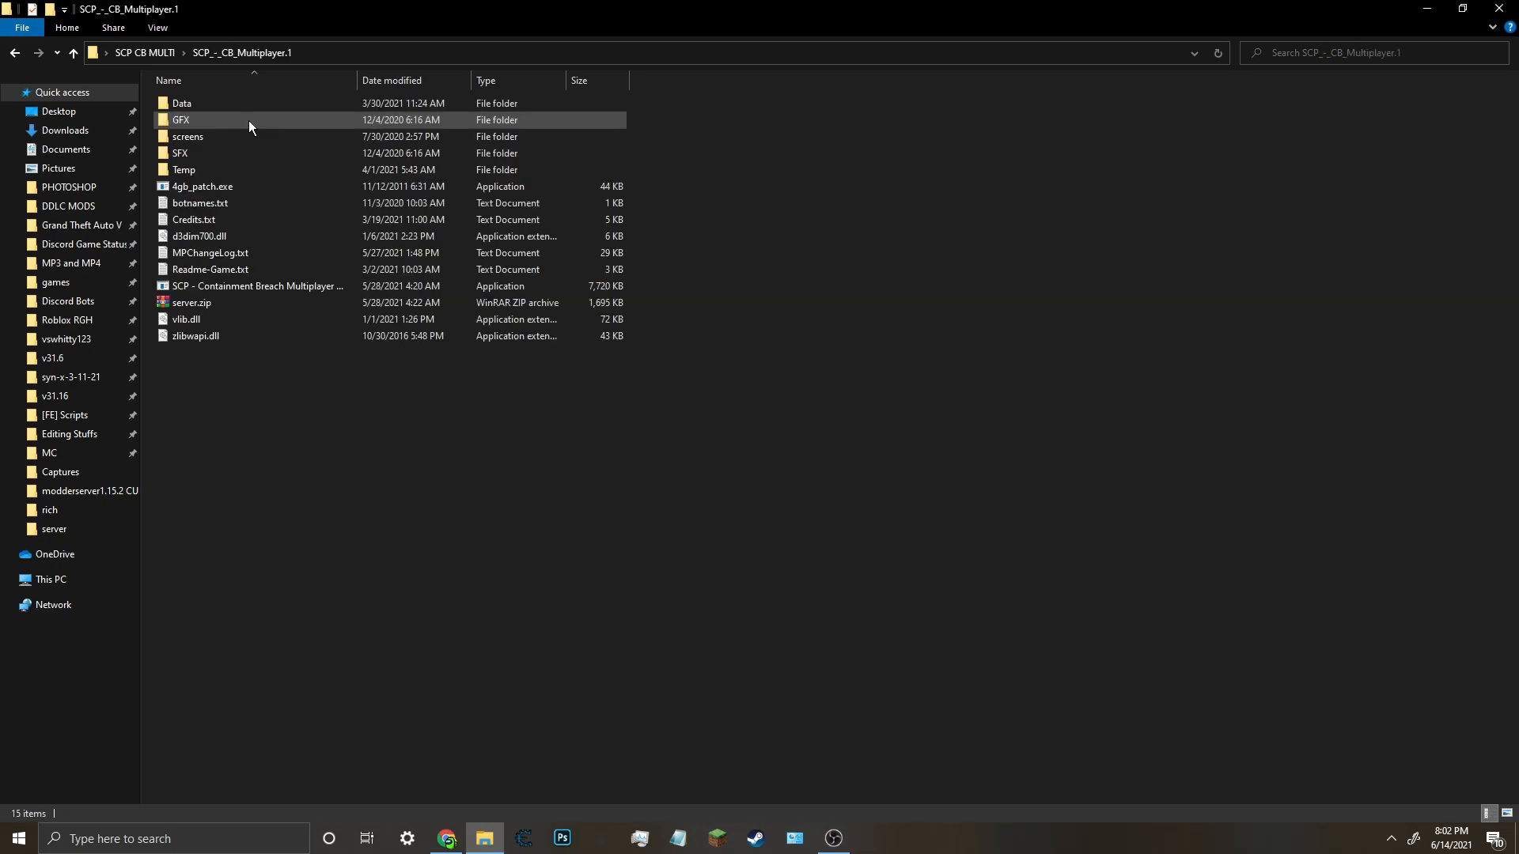
left_click_drag(348, 475, 258, 55)
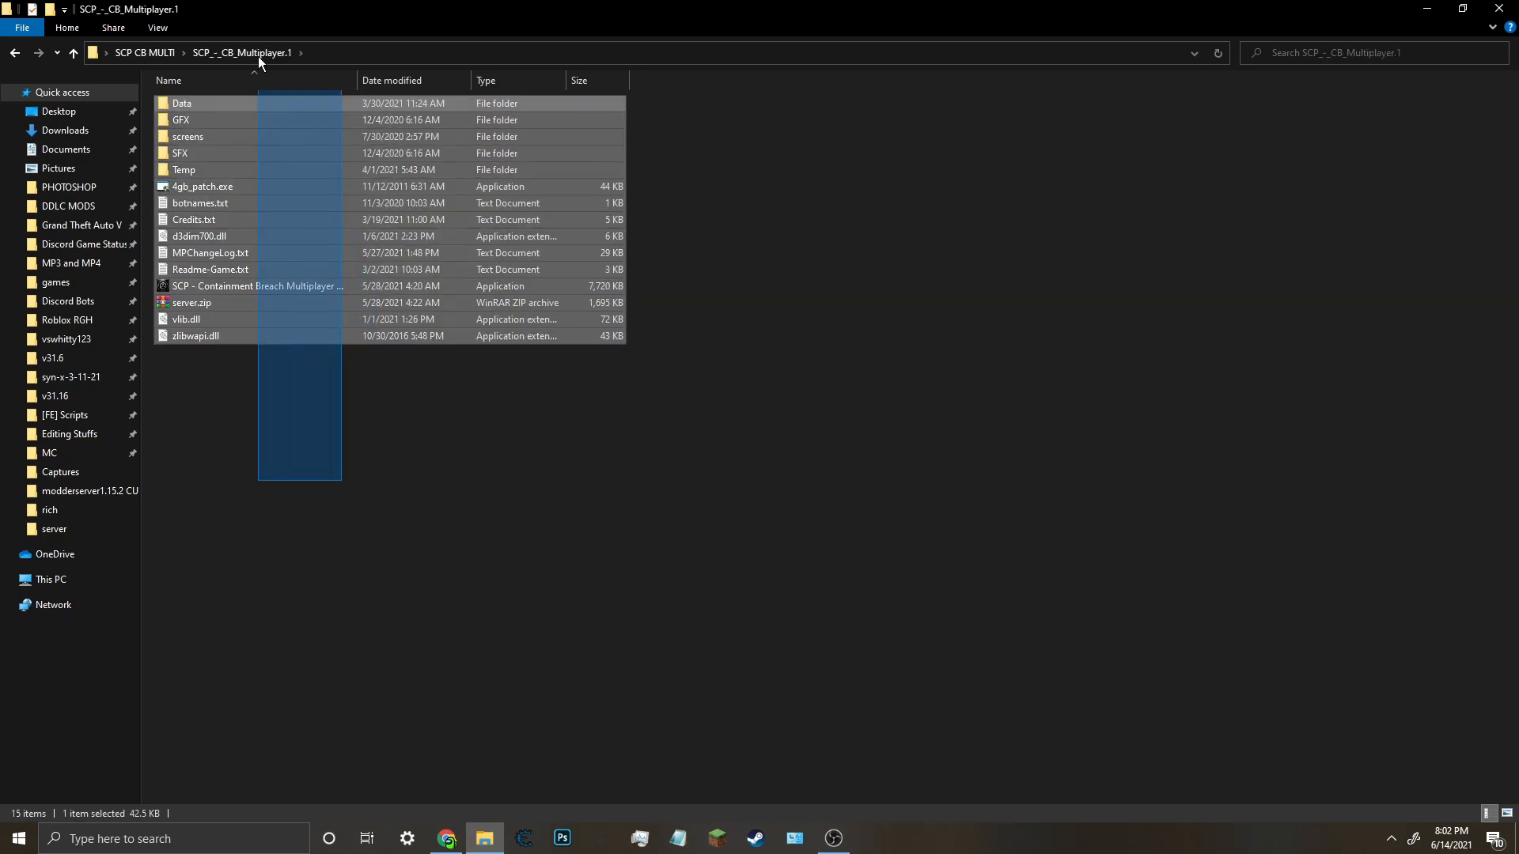
right_click(271, 145)
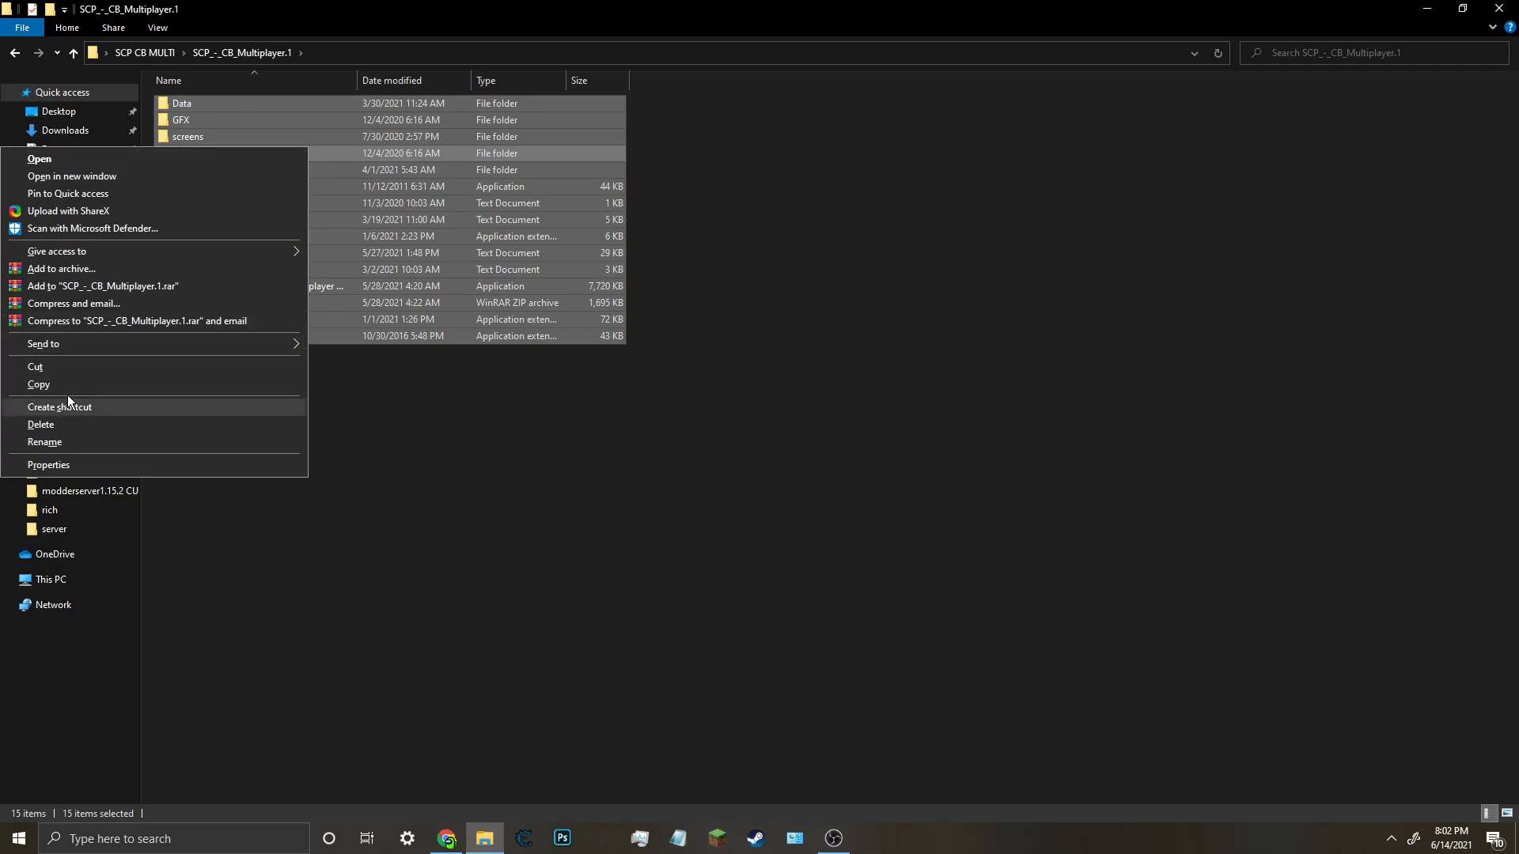
left_click(48, 384)
Paste the copied multiplayer files into the SCP - Containment Breach v1.3.11 folder, replacing the files with the same names.
left_click(149, 54)
double_click(236, 103)
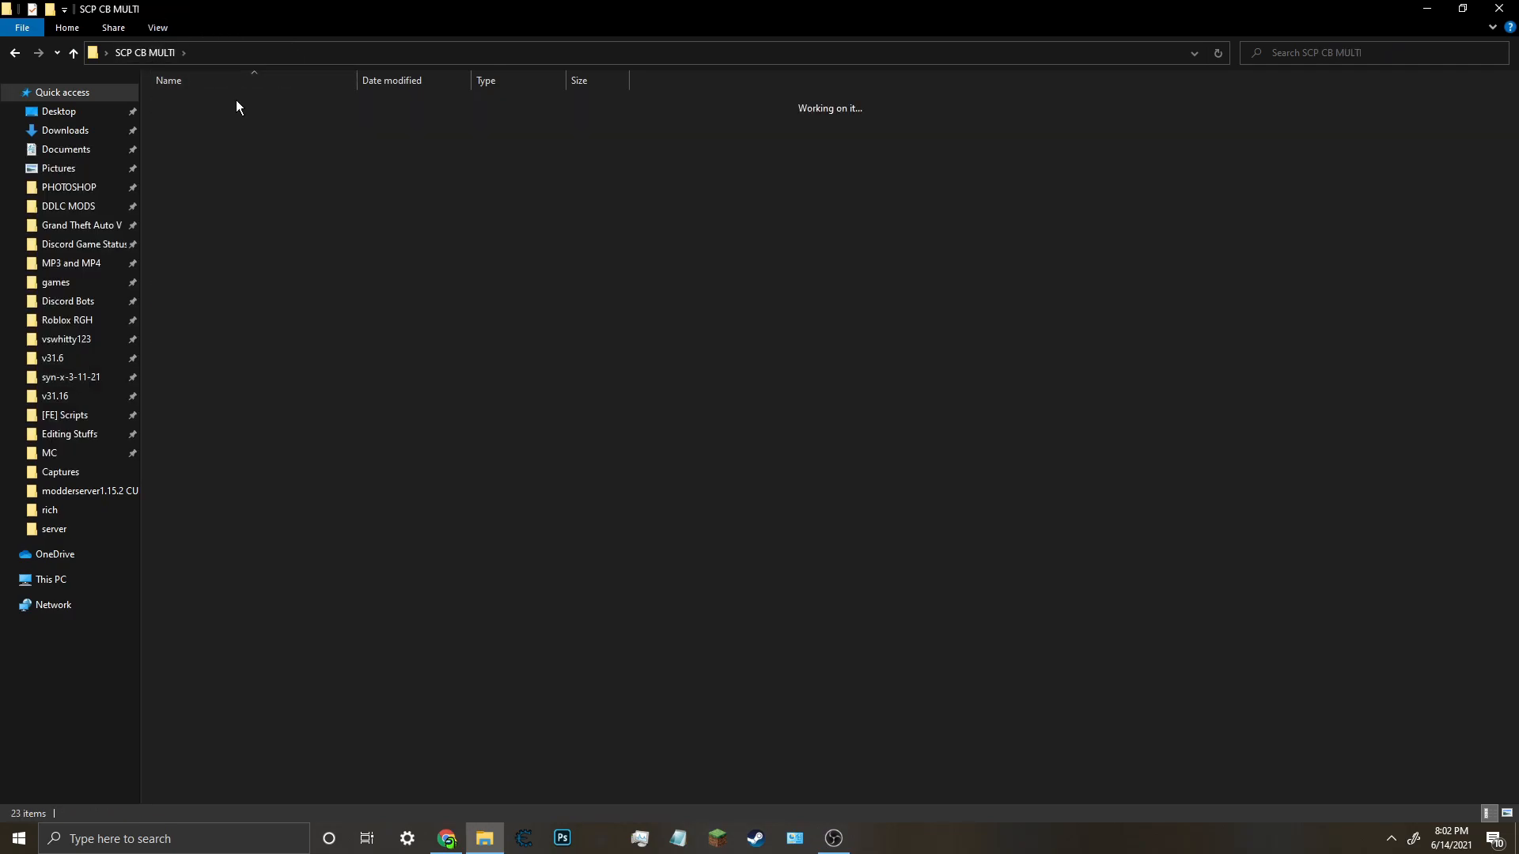
right_click(782, 199)
left_click(679, 332)
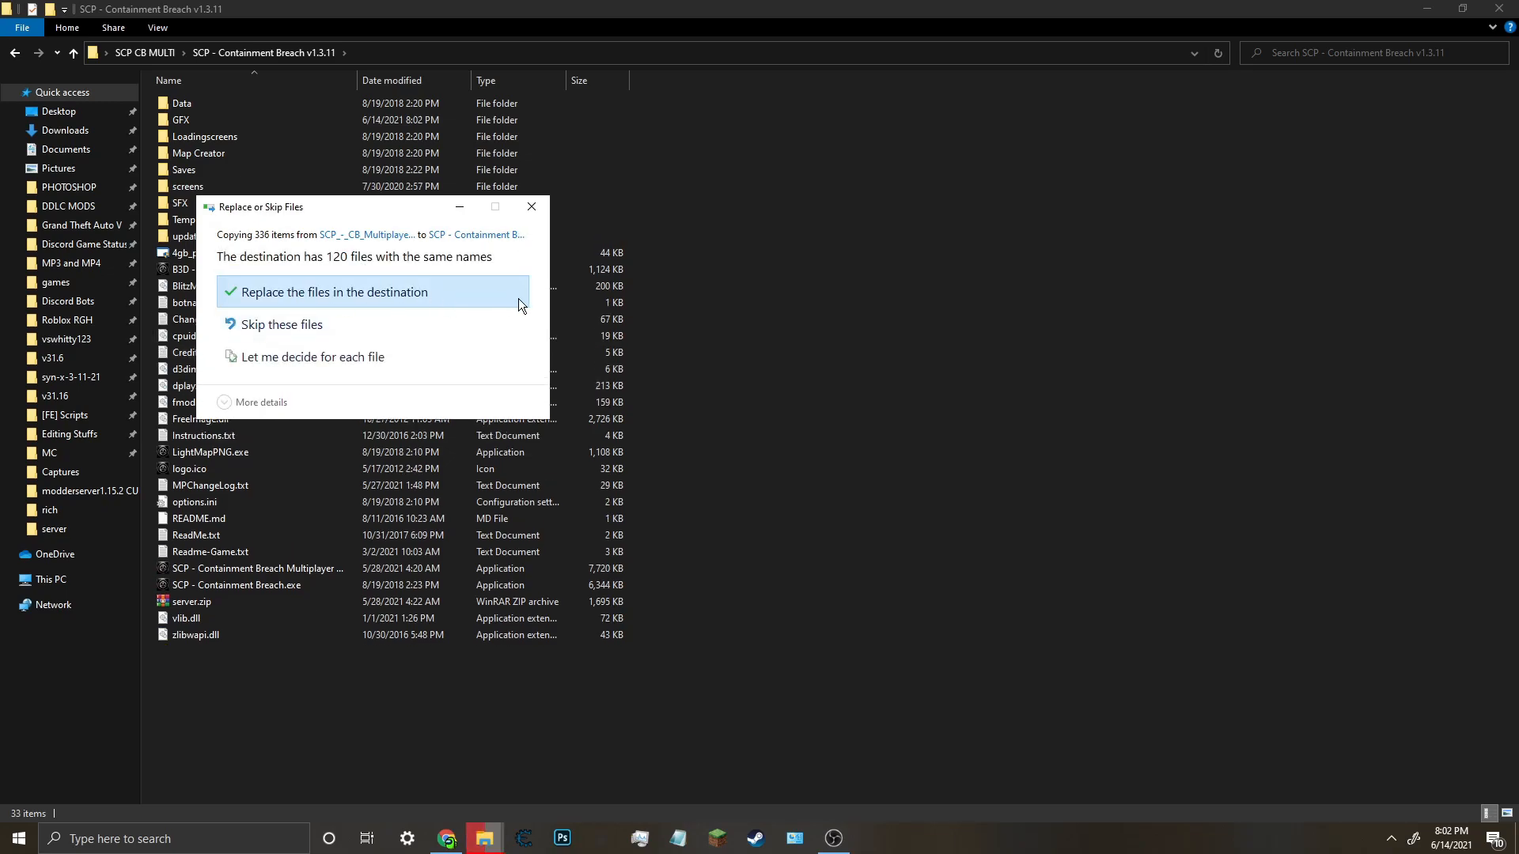
left_click(301, 291)
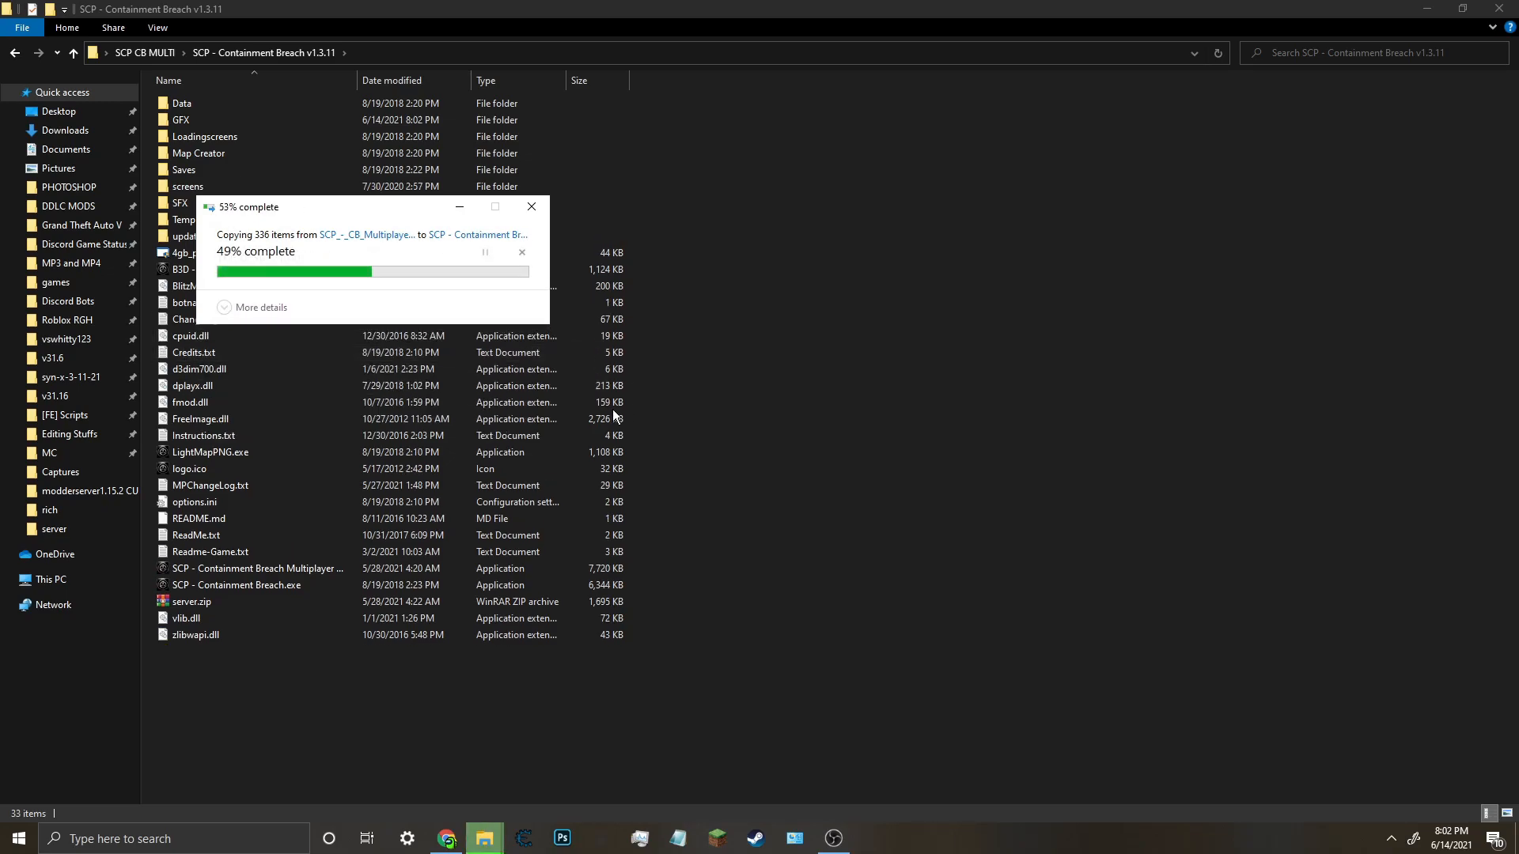
Delete the SCP_-_CB_Multiplayer.1 folder from SCP CB MULTI and reopen the SCP - Containment Breach v1.3.11 folder.
left_click(144, 53)
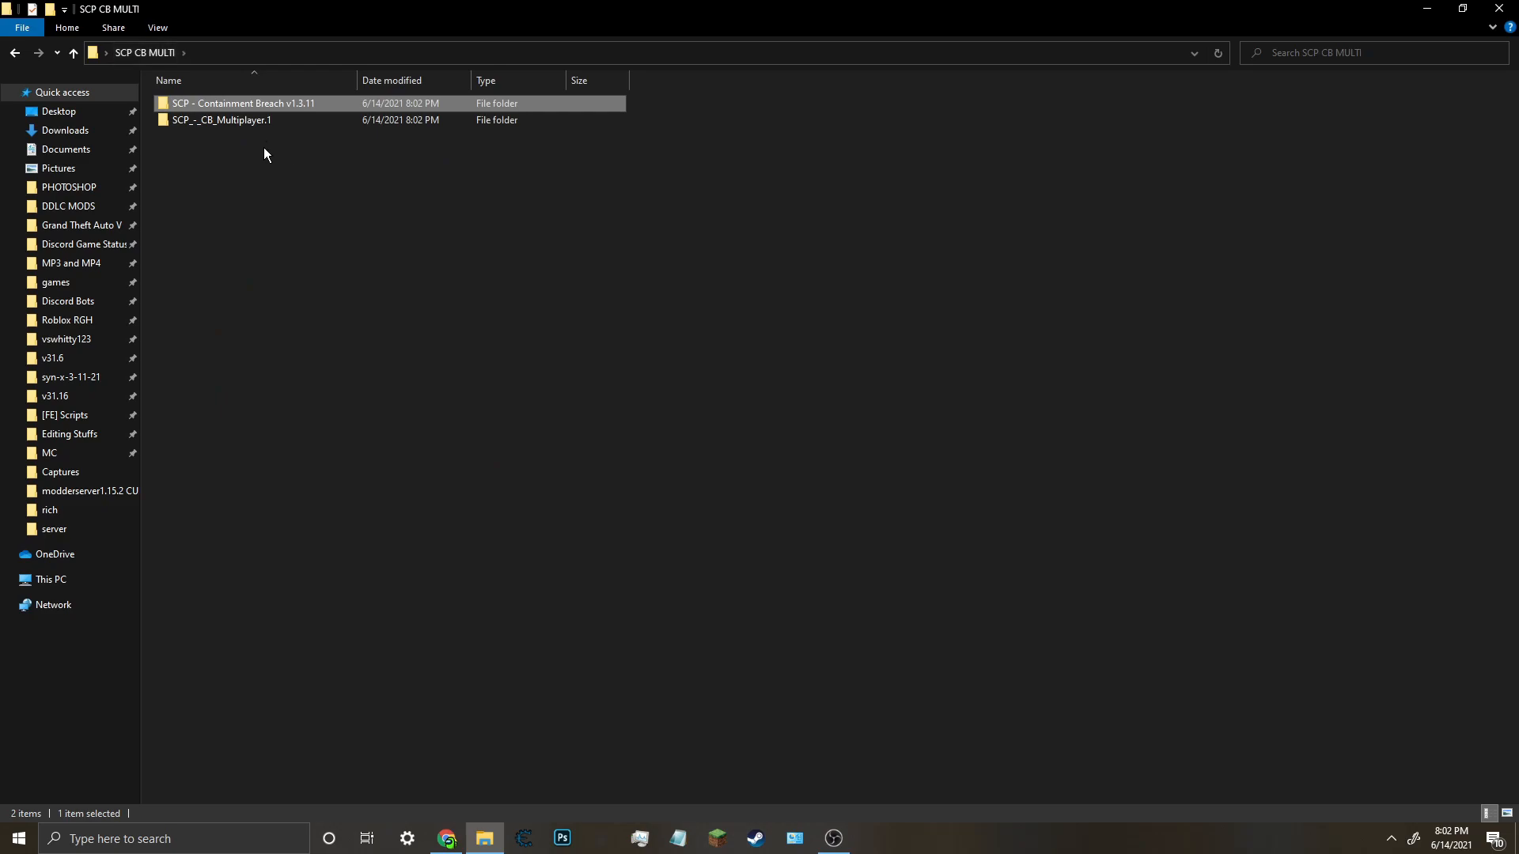
right_click(252, 121)
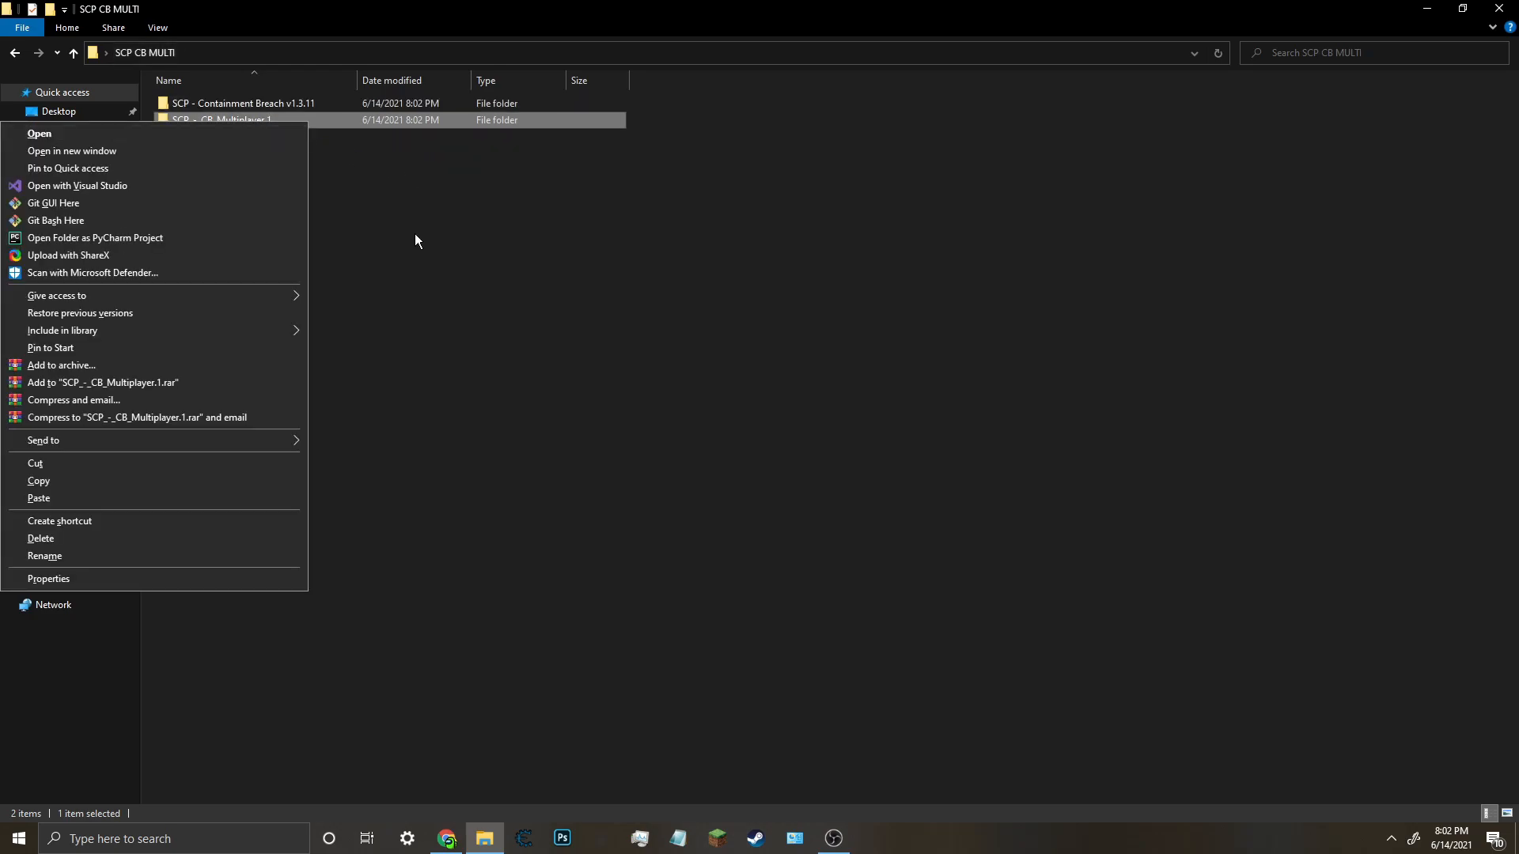
left_click(57, 542)
double_click(231, 103)
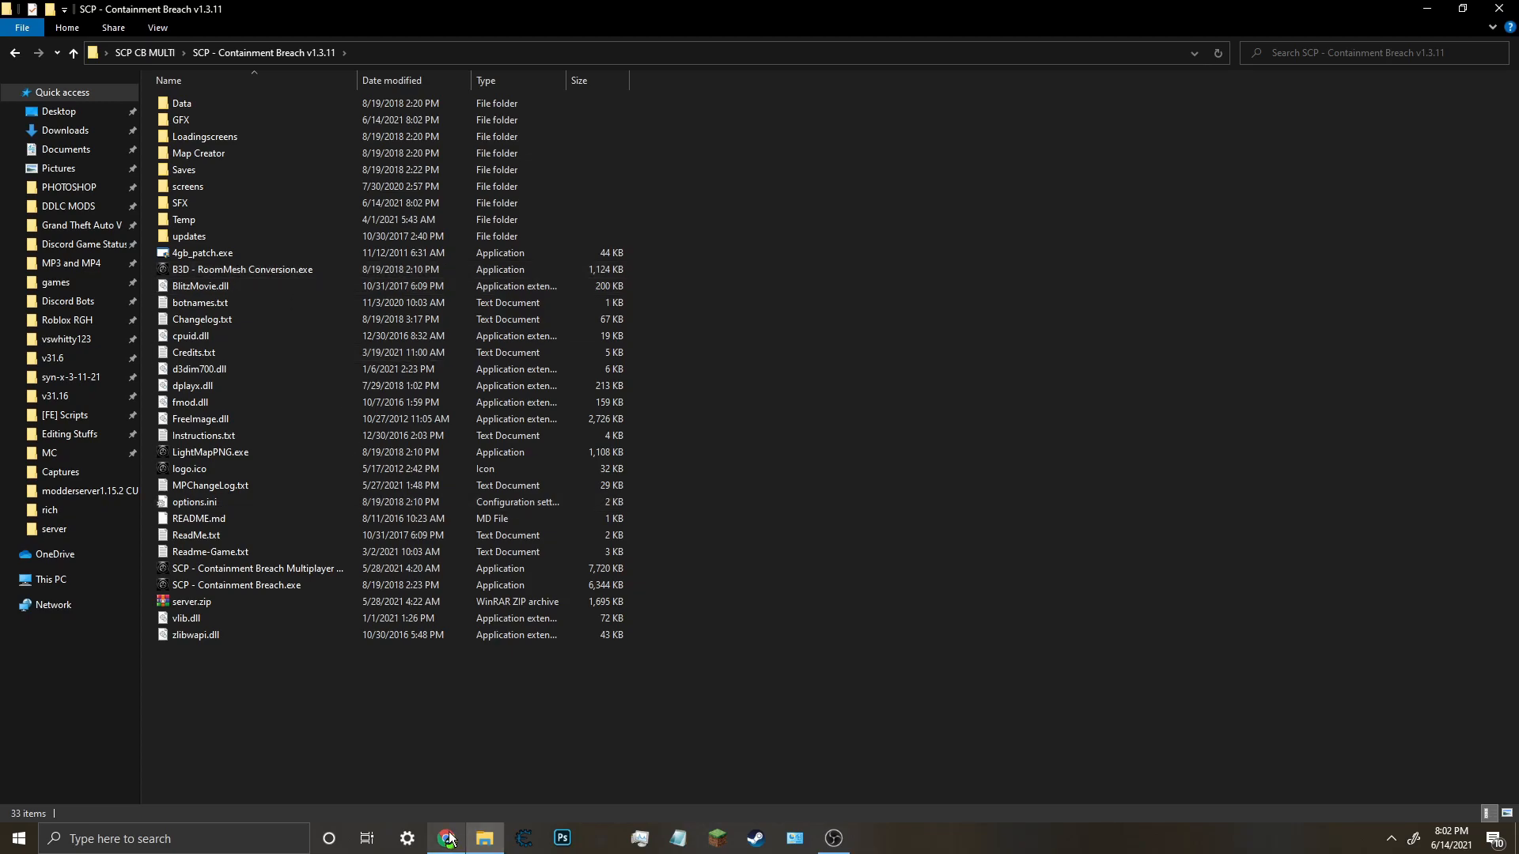
Switch to Chrome, maximize it, and download the Radmin VPN installer from the already open radmin-vpn.com page.
left_click(447, 841)
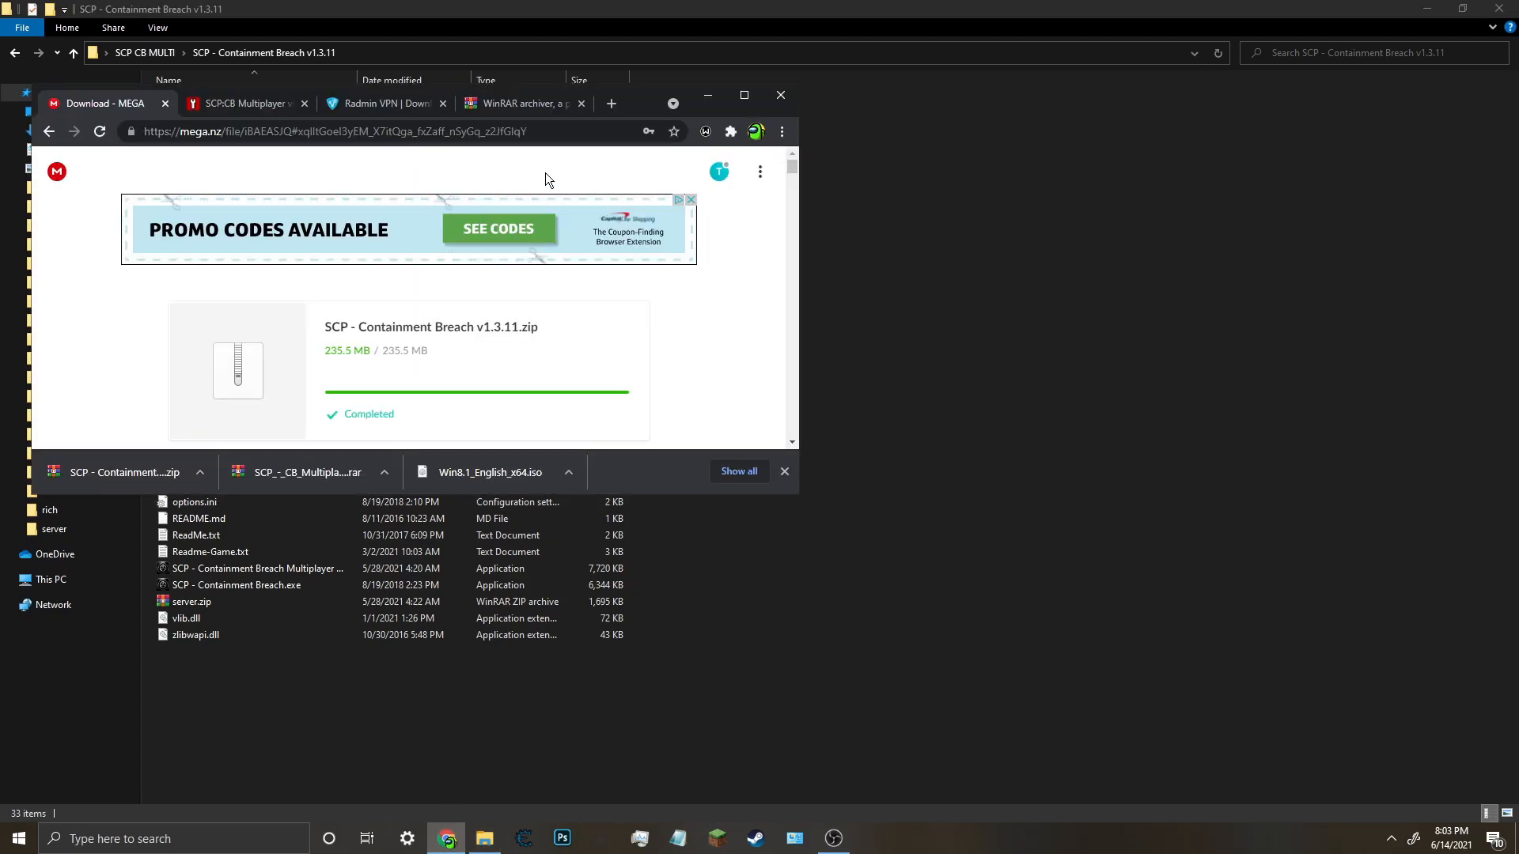
left_click_drag(649, 89, 647, 1)
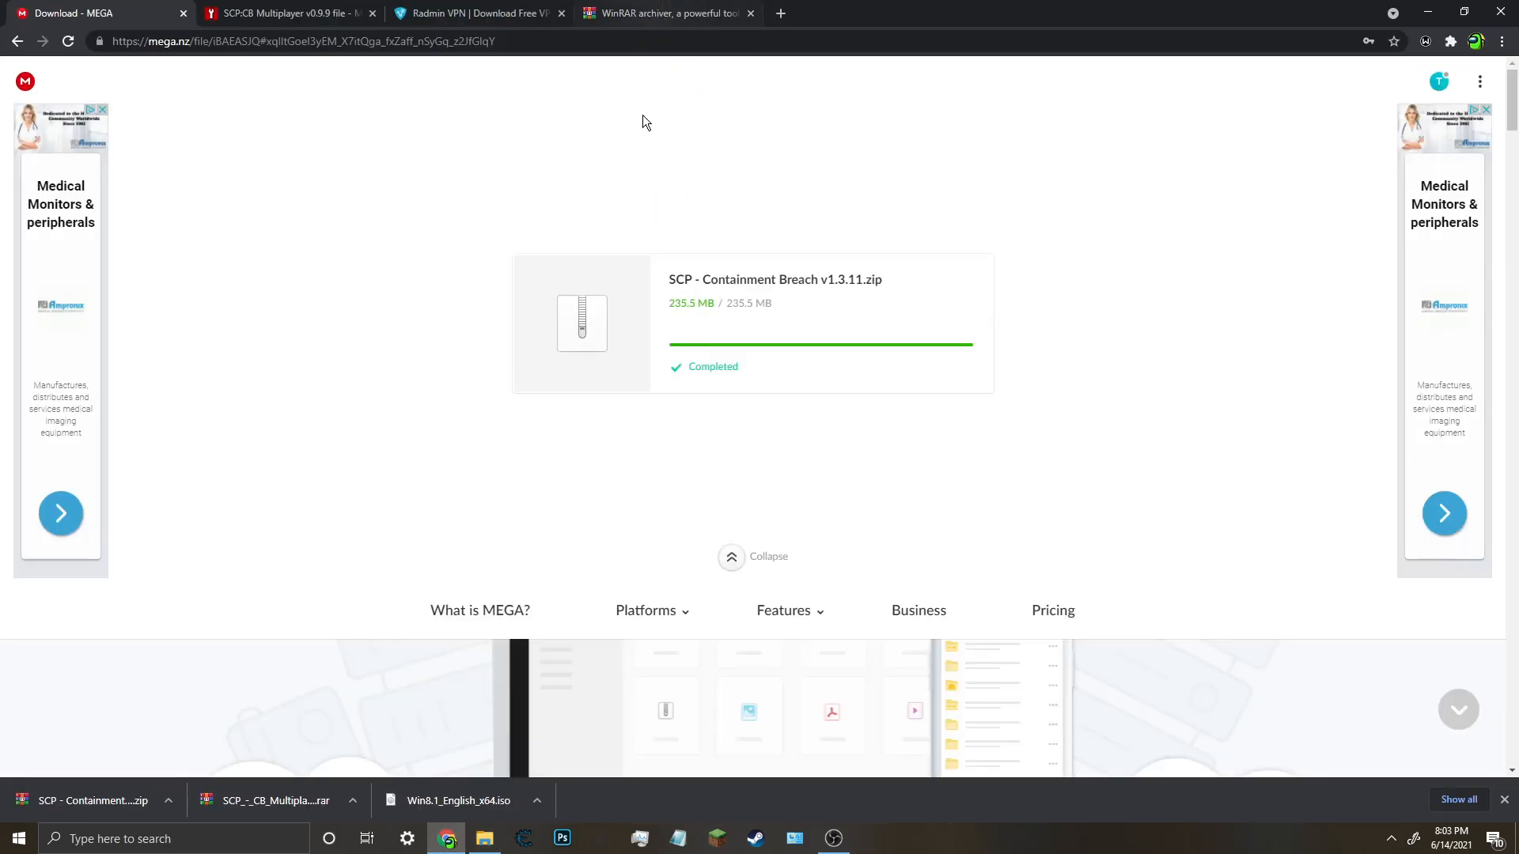
left_click(497, 6)
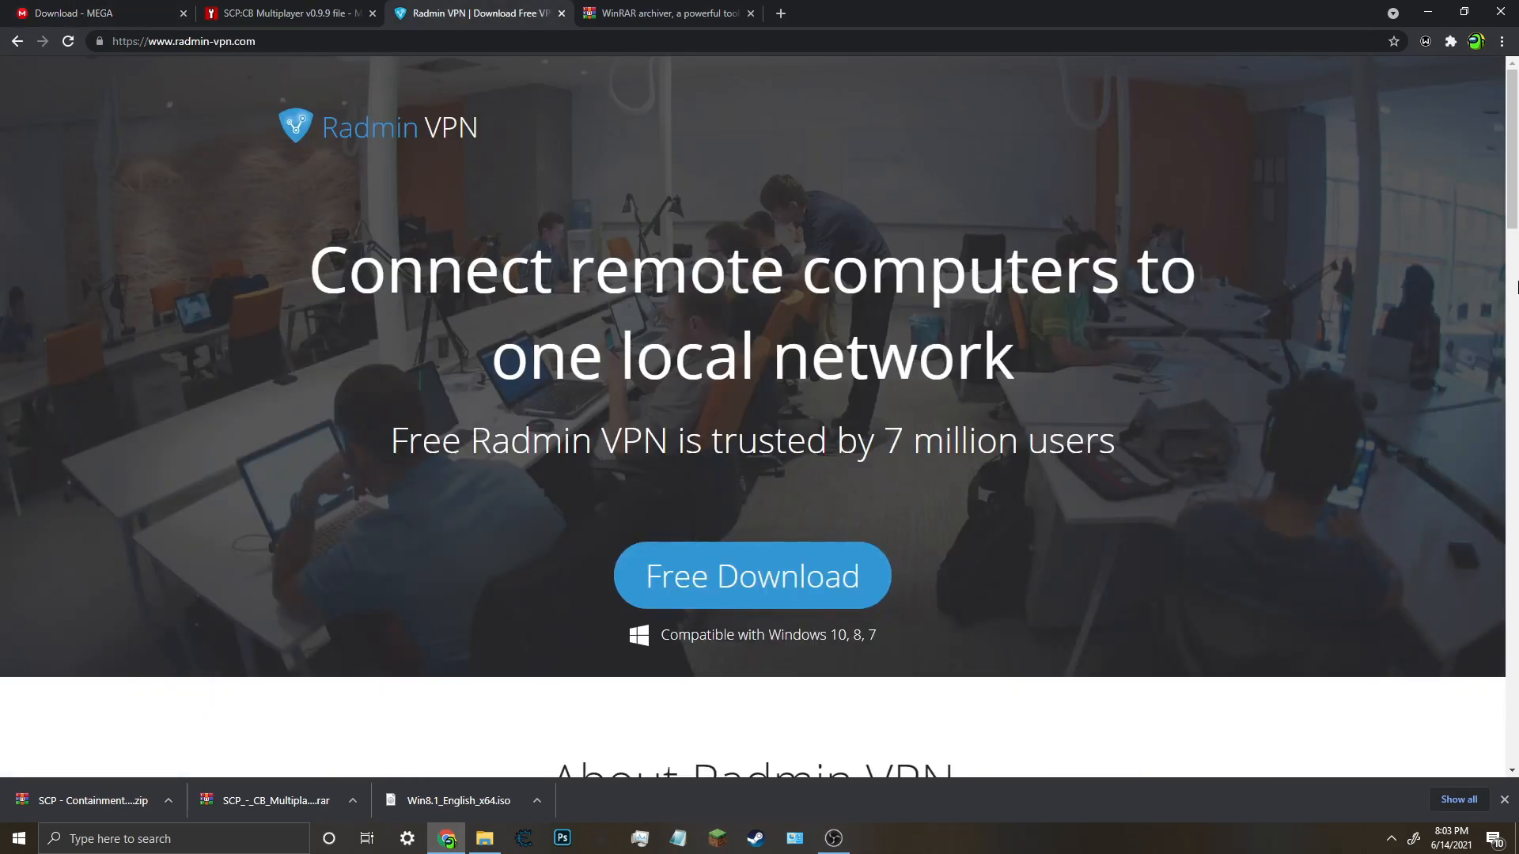
scroll(932, 335, "down", 4)
scroll(930, 336, "up", 4)
left_click(736, 573)
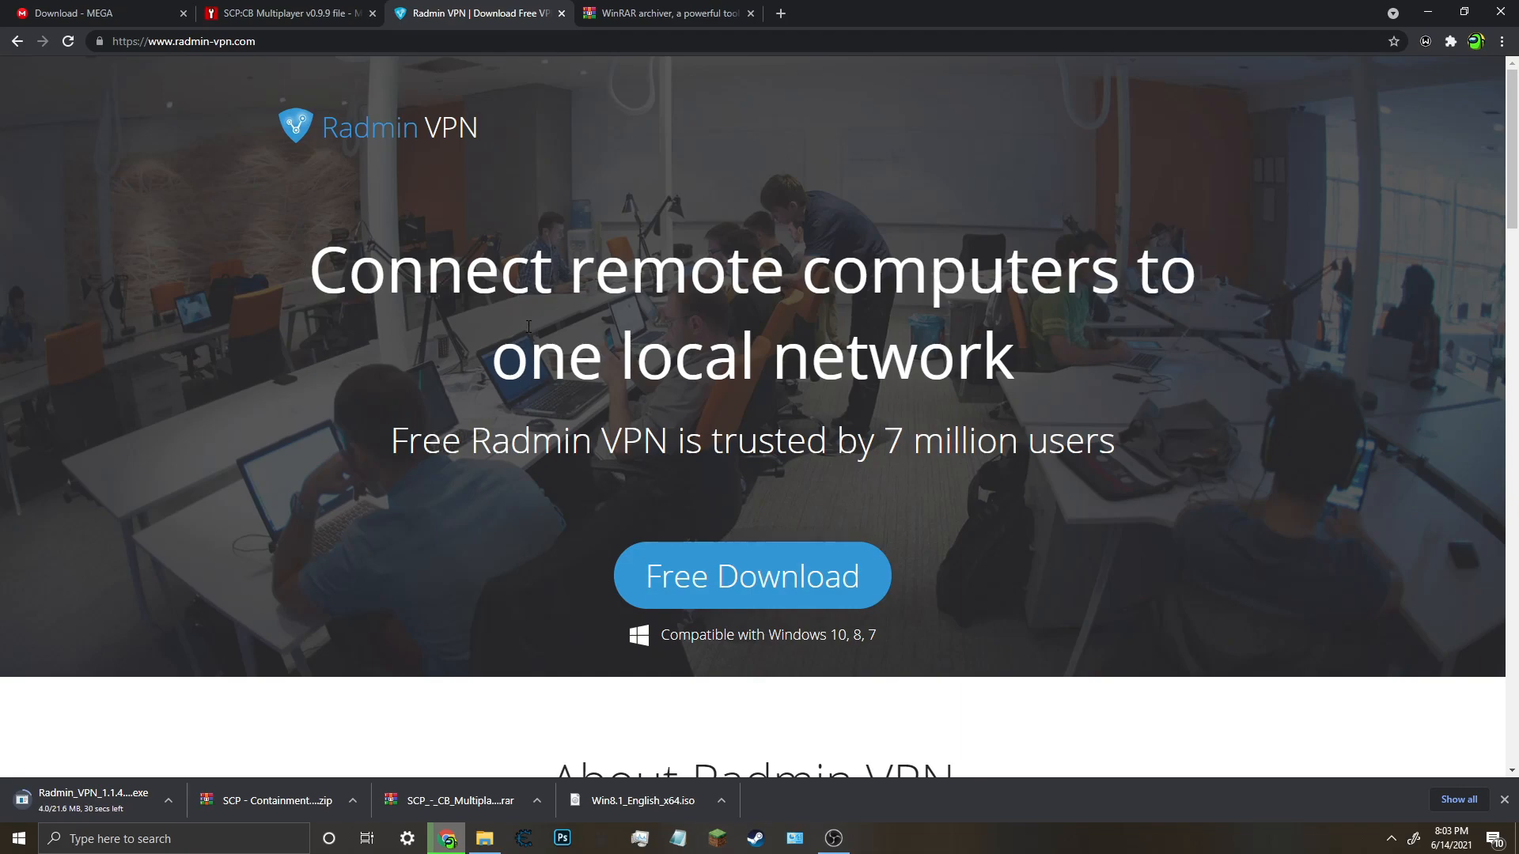
left_click_drag(487, 129, 329, 146)
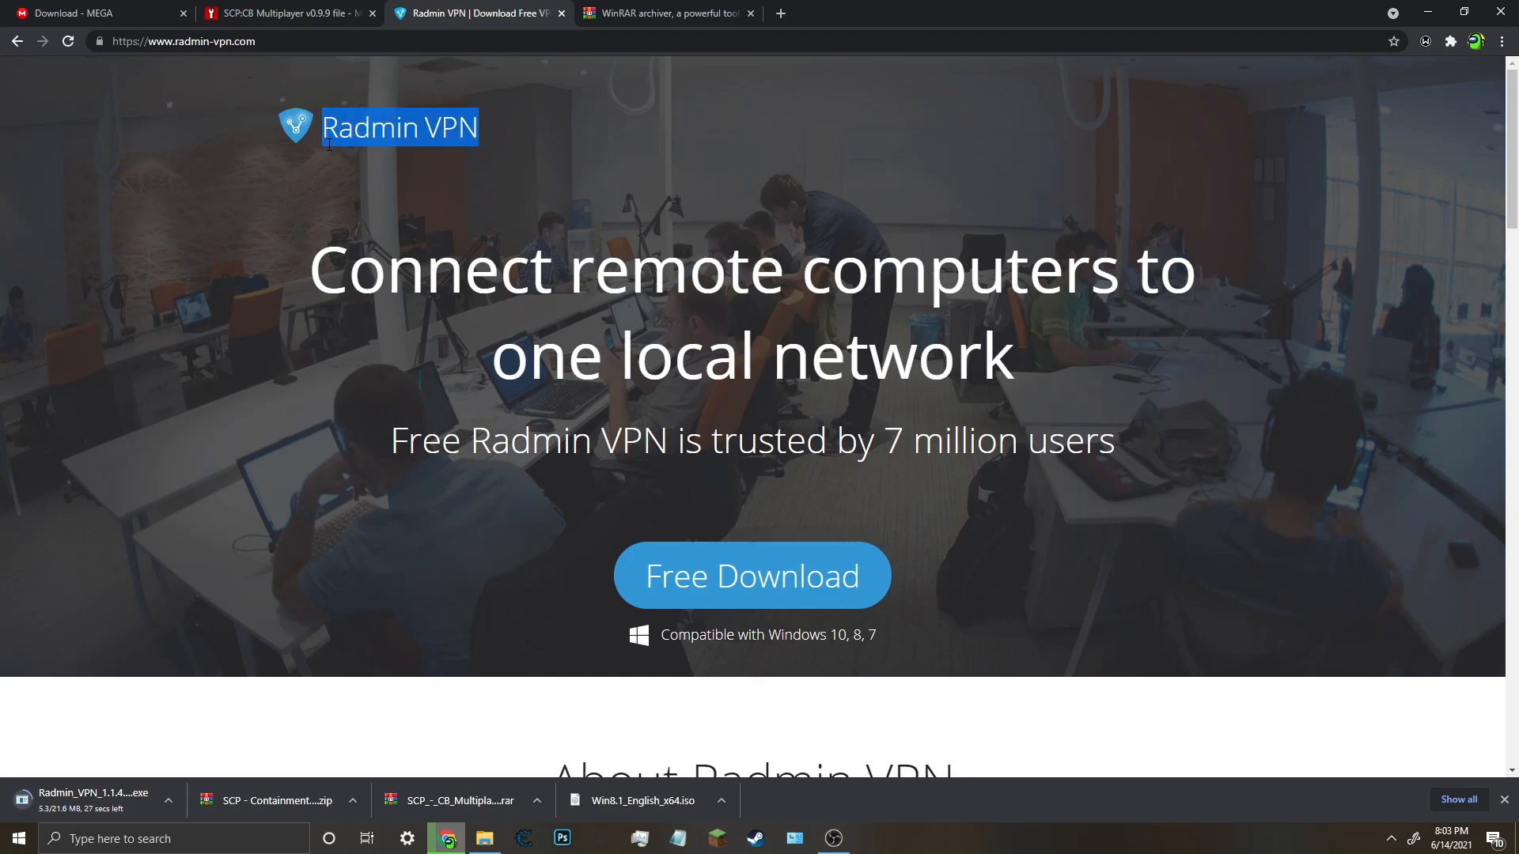
left_click(490, 146)
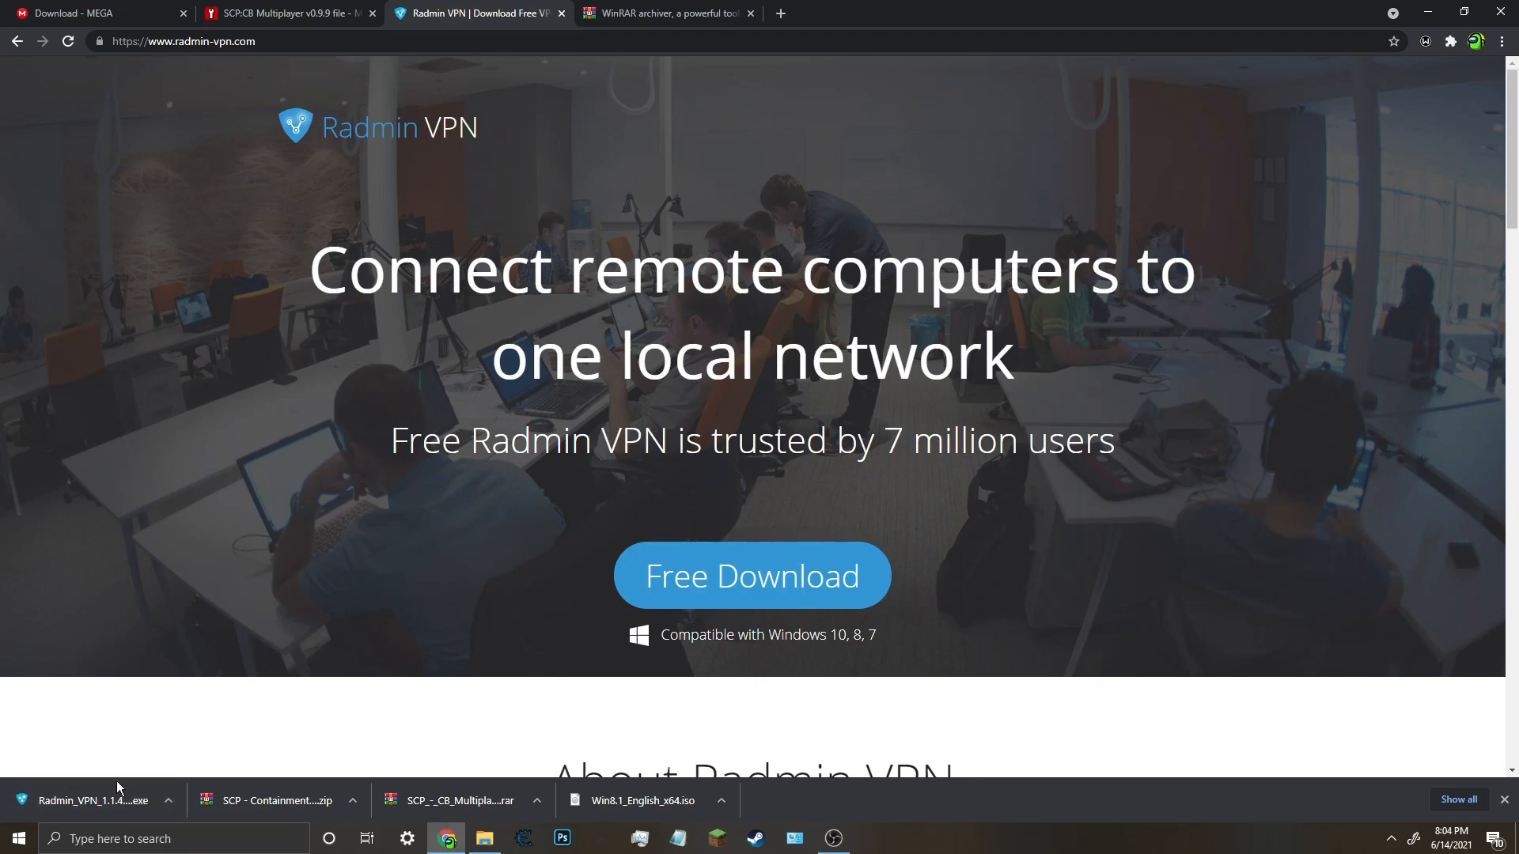
Run the downloaded Radmin VPN file, view the program's network list, and close its window.
left_click(82, 800)
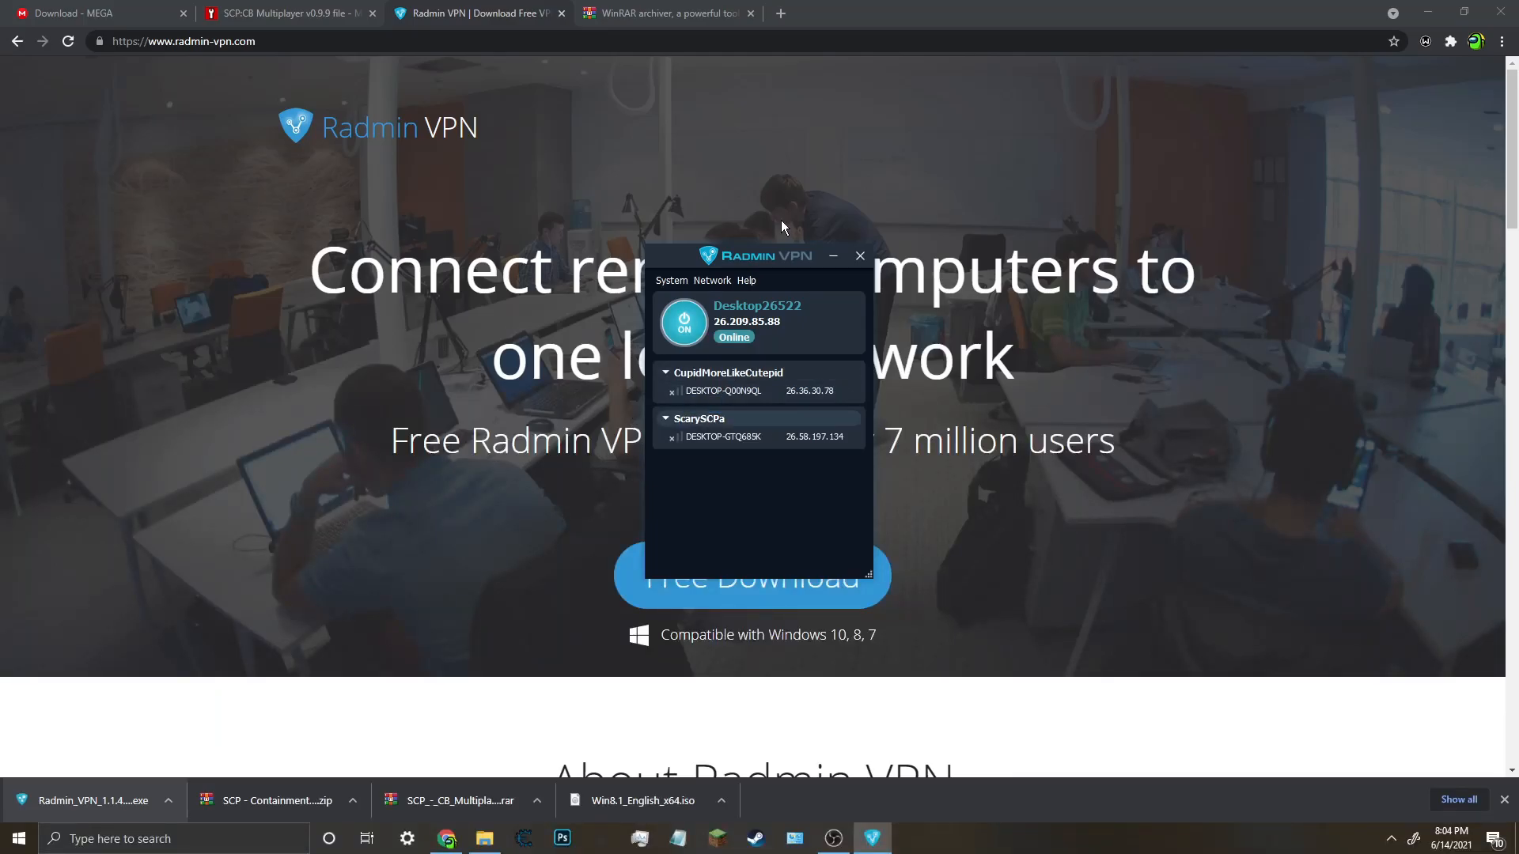
left_click_drag(754, 245, 1053, 245)
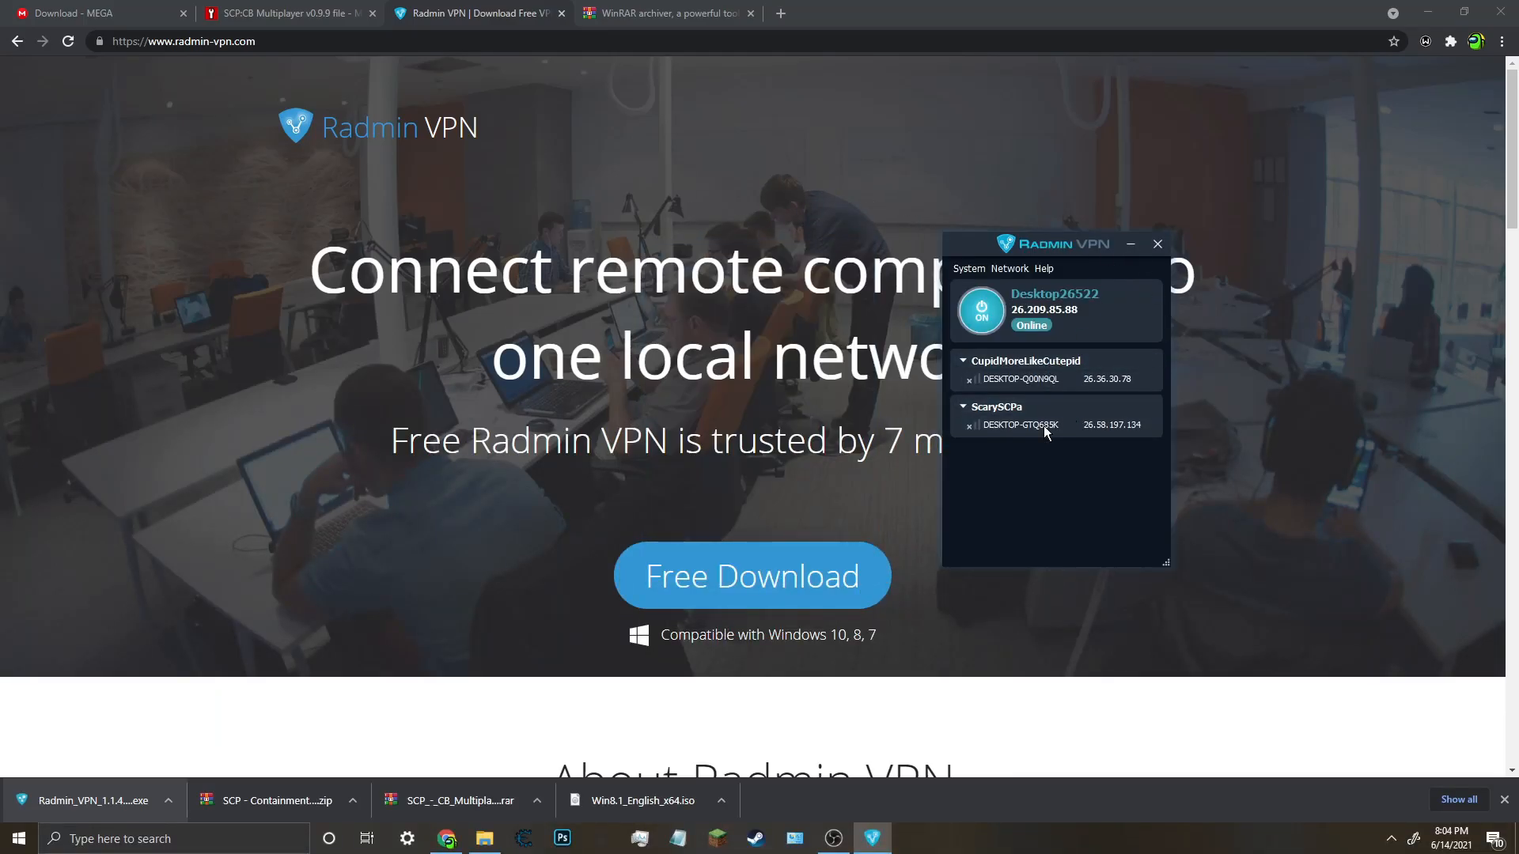
left_click(1131, 245)
mouse_move(874, 839)
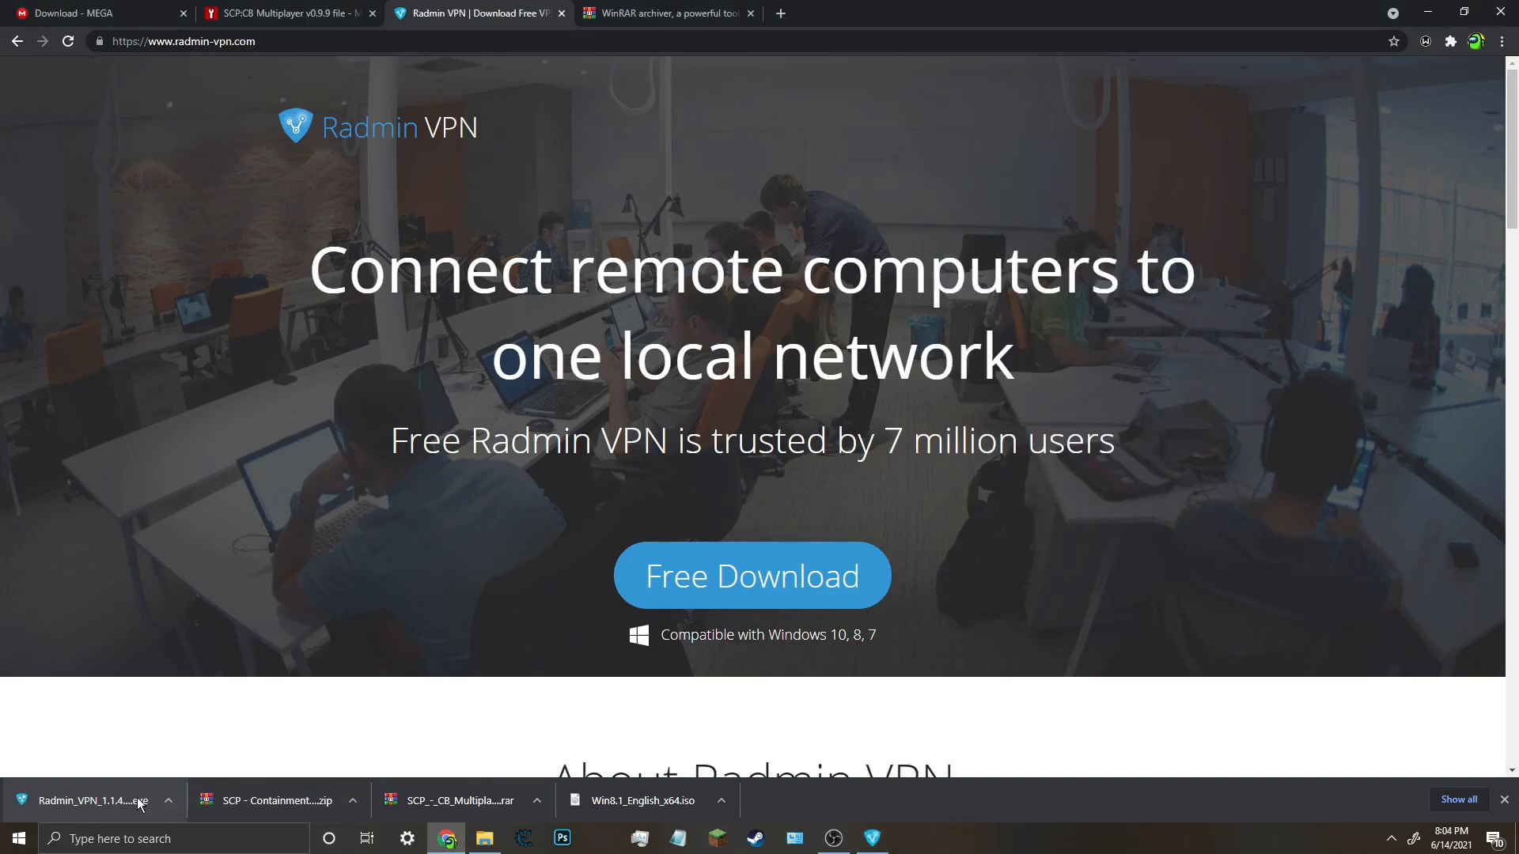
left_click(873, 839)
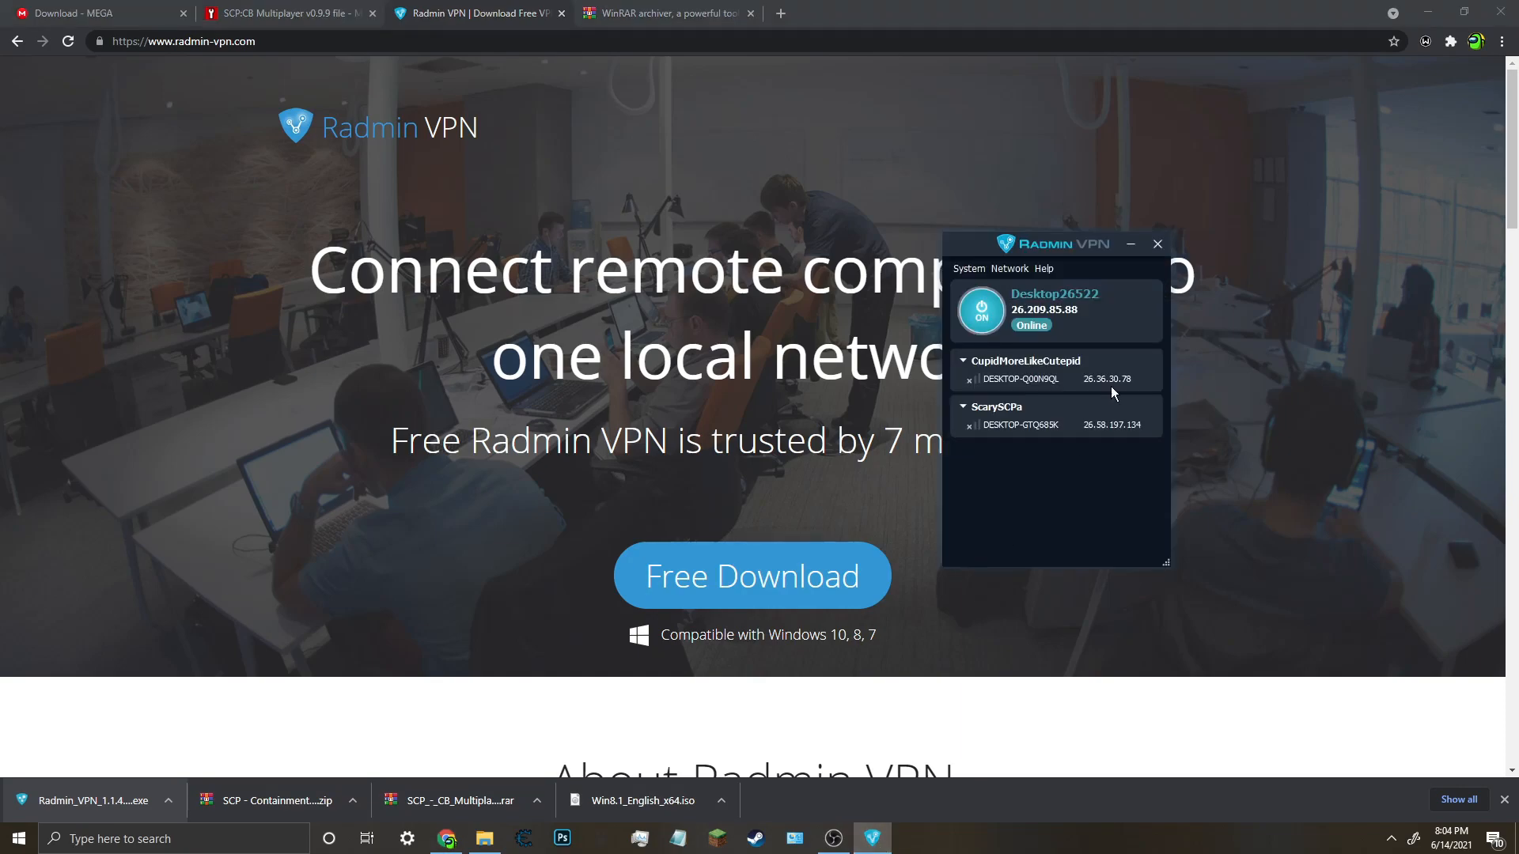
left_click(1158, 245)
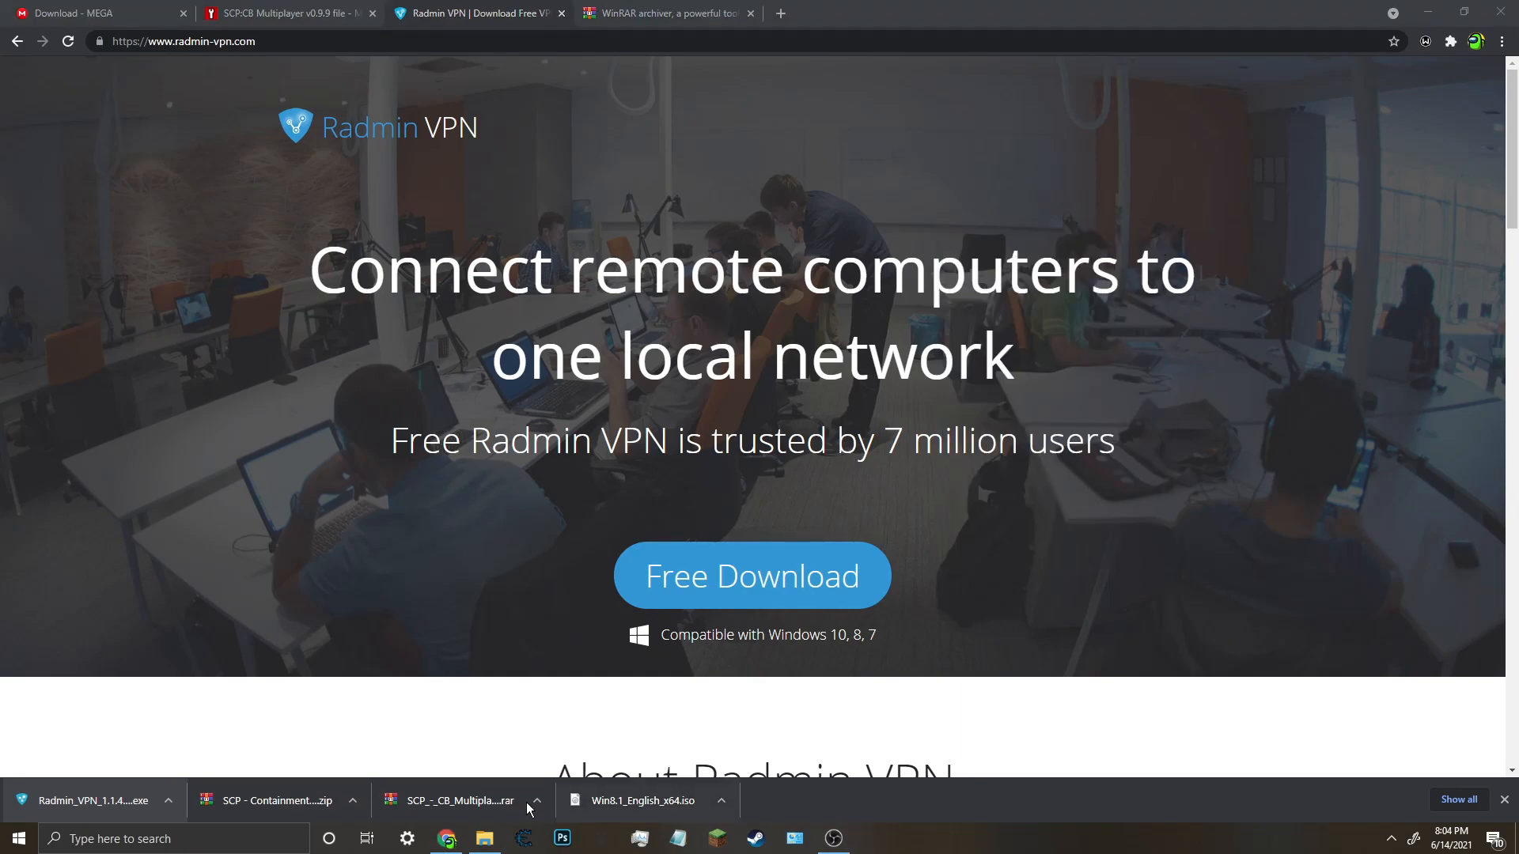
Relaunch Radmin VPN from the downloaded file and move its window clear of the page's centre.
left_click(218, 839)
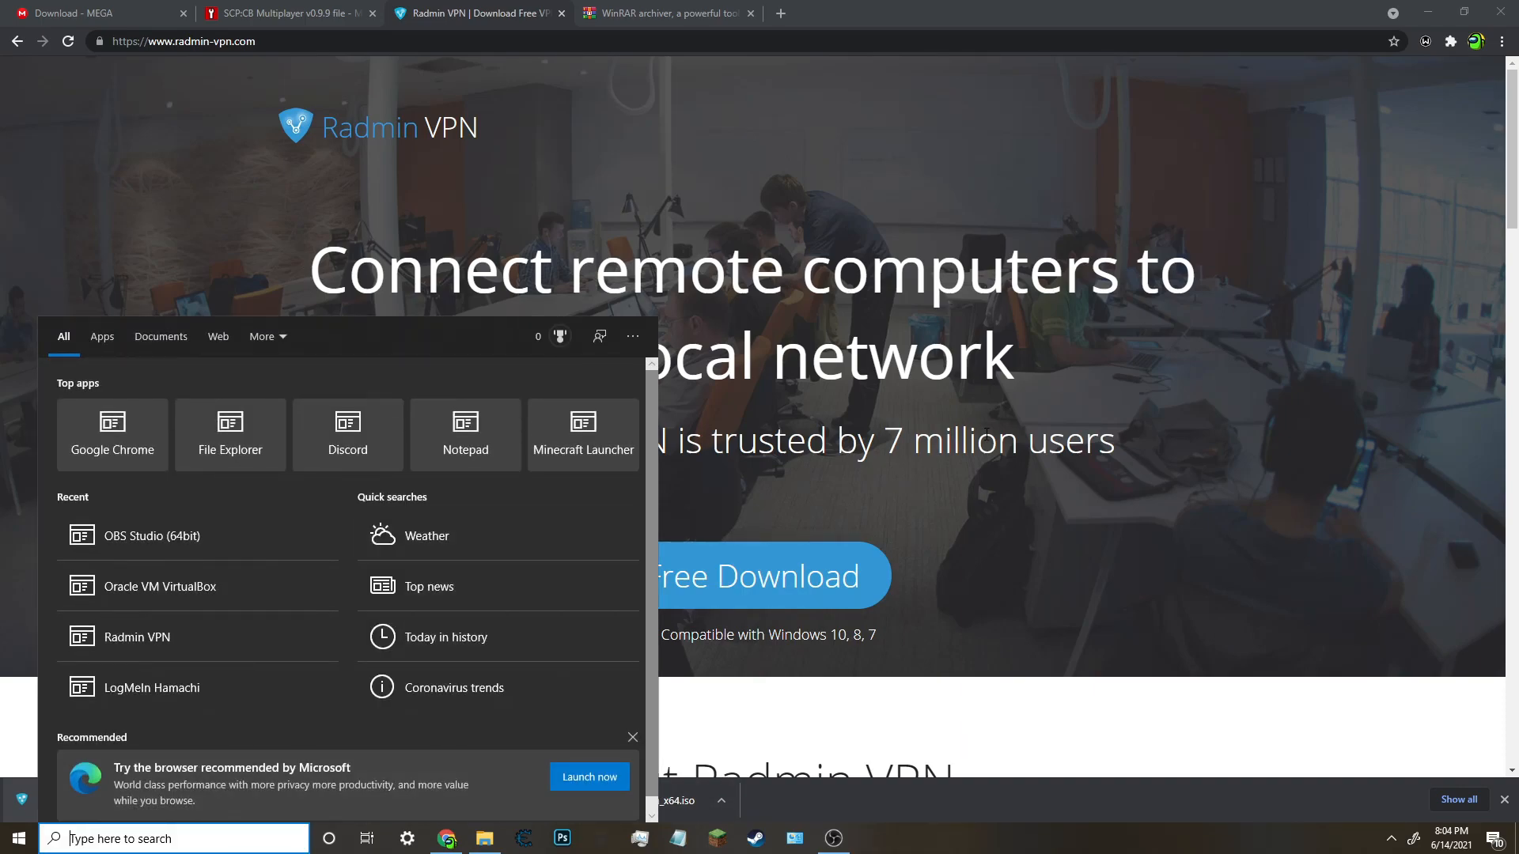
left_click_drag(978, 443, 996, 443)
left_click(107, 804)
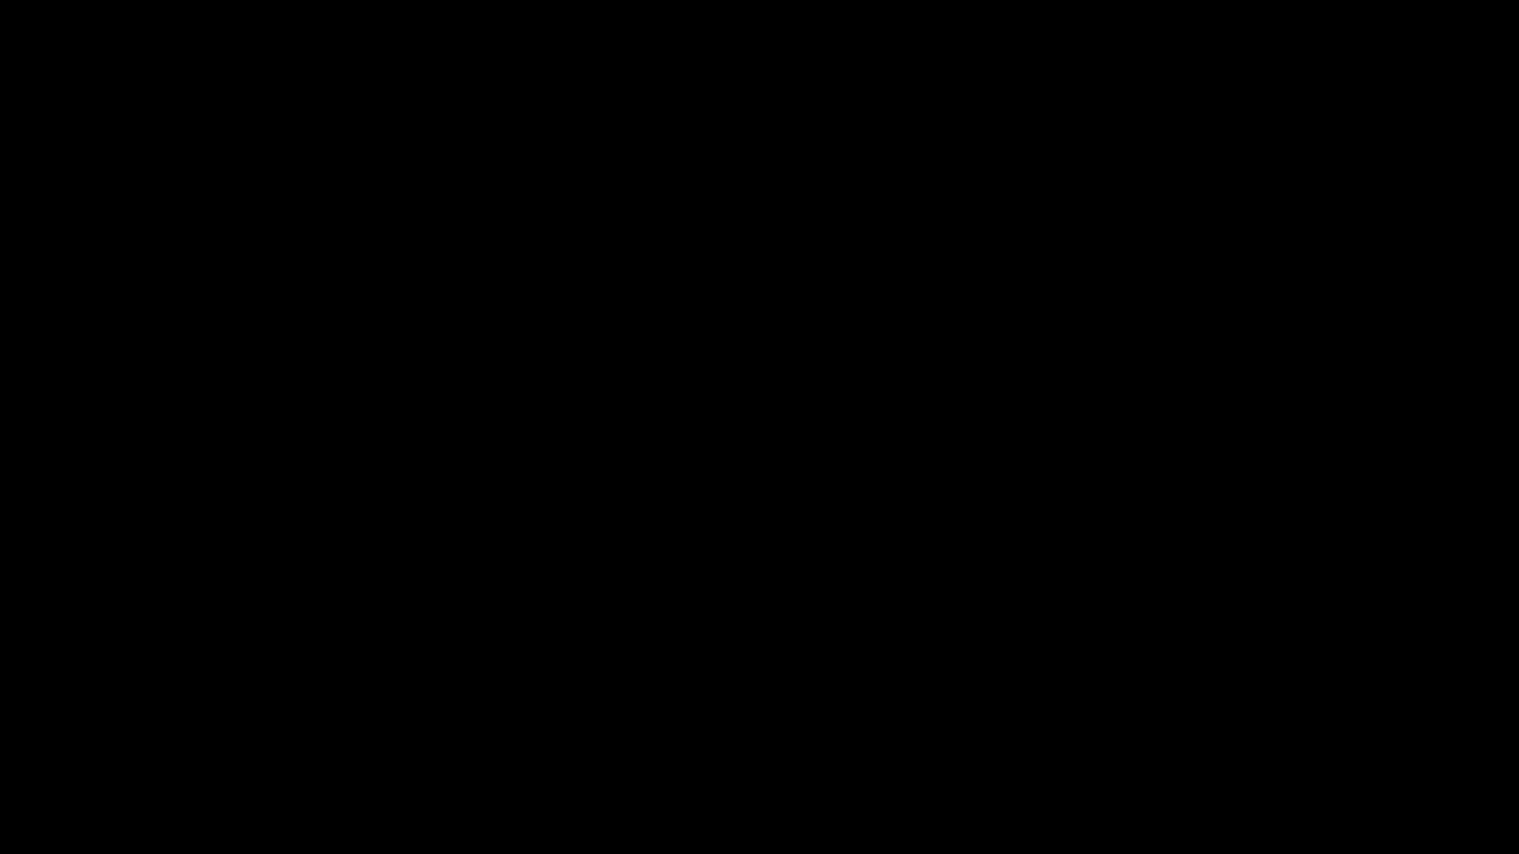
left_click_drag(964, 254, 1043, 233)
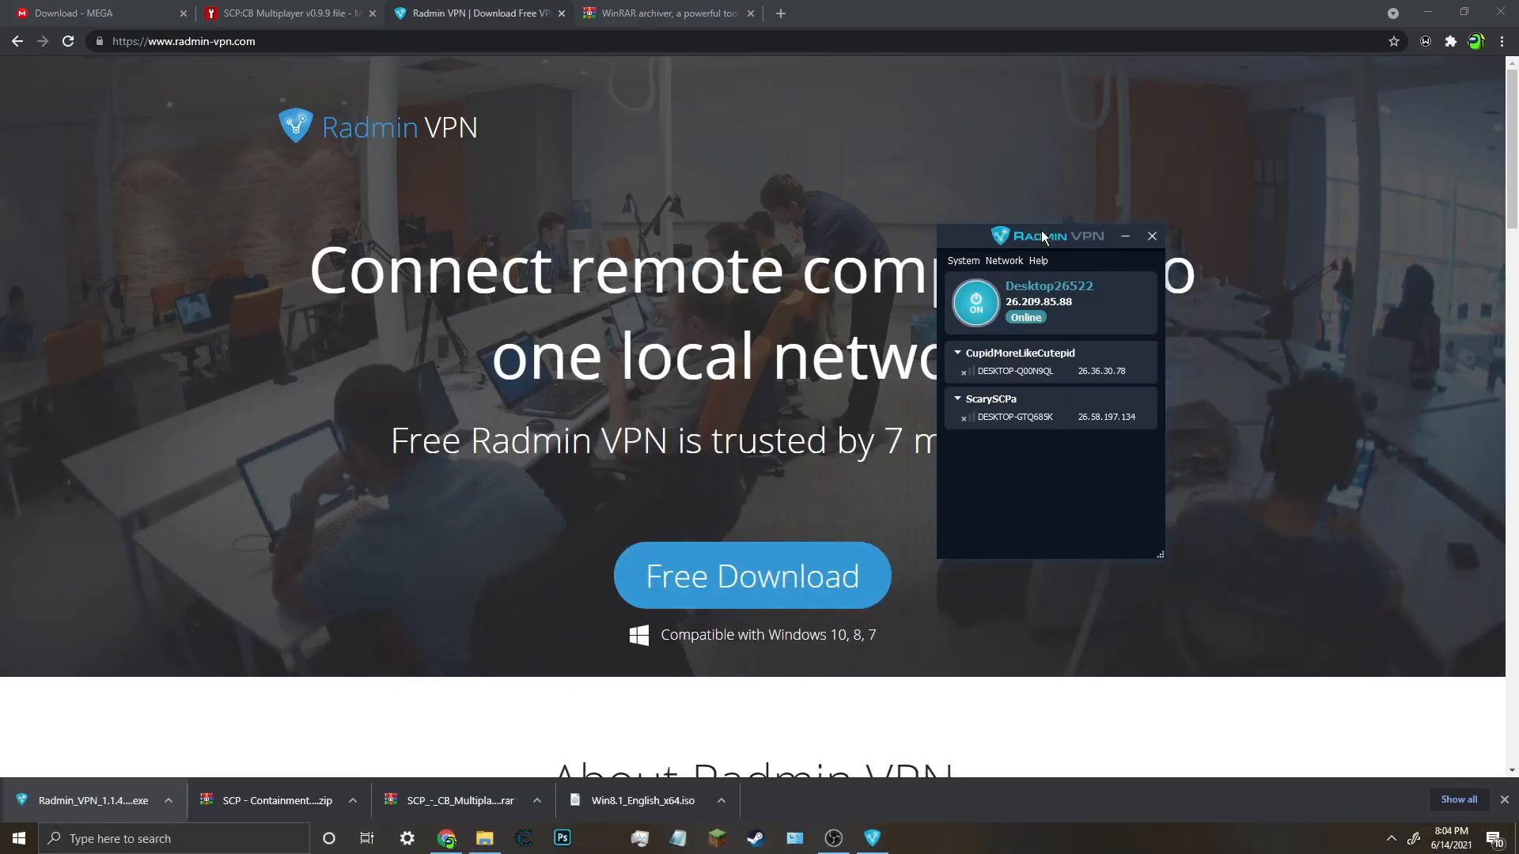
Examine Radmin VPN's options for creating and joining a network, including the private network join form, without joining one.
left_click(1013, 260)
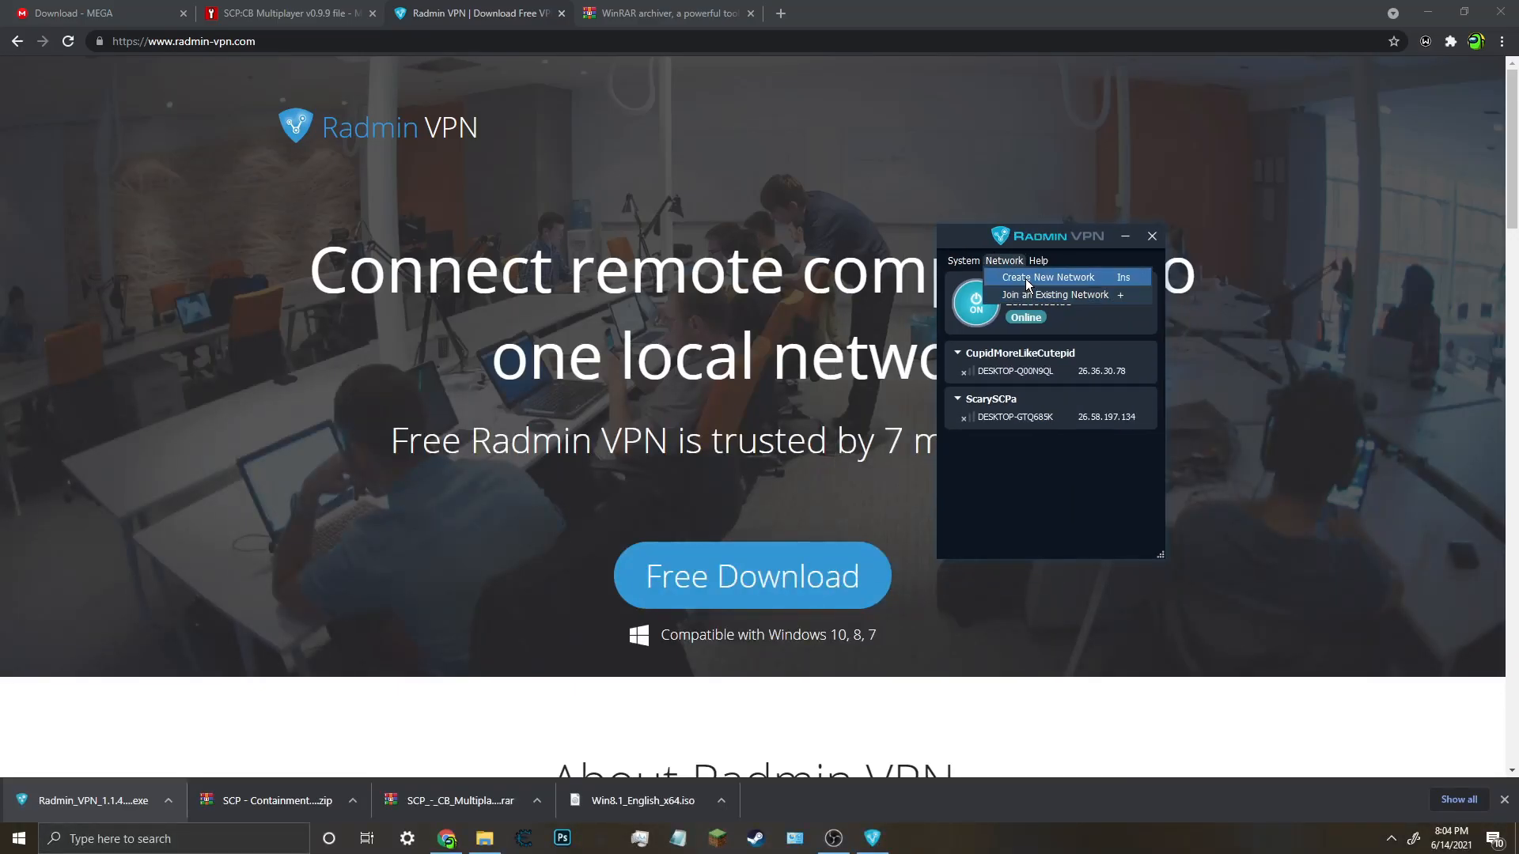
left_click(1041, 293)
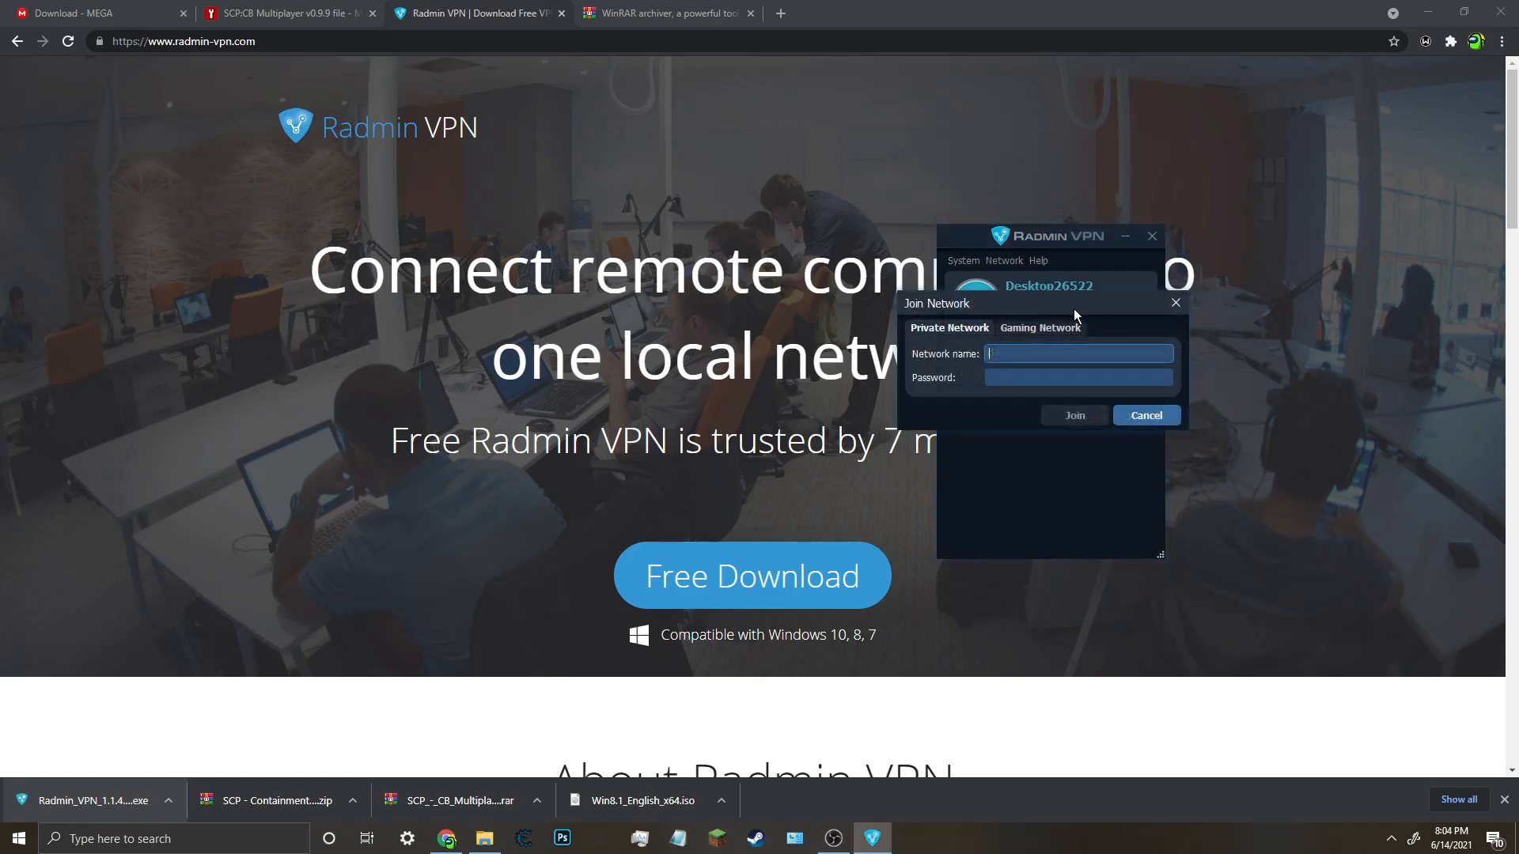
left_click(1176, 303)
left_click(1008, 263)
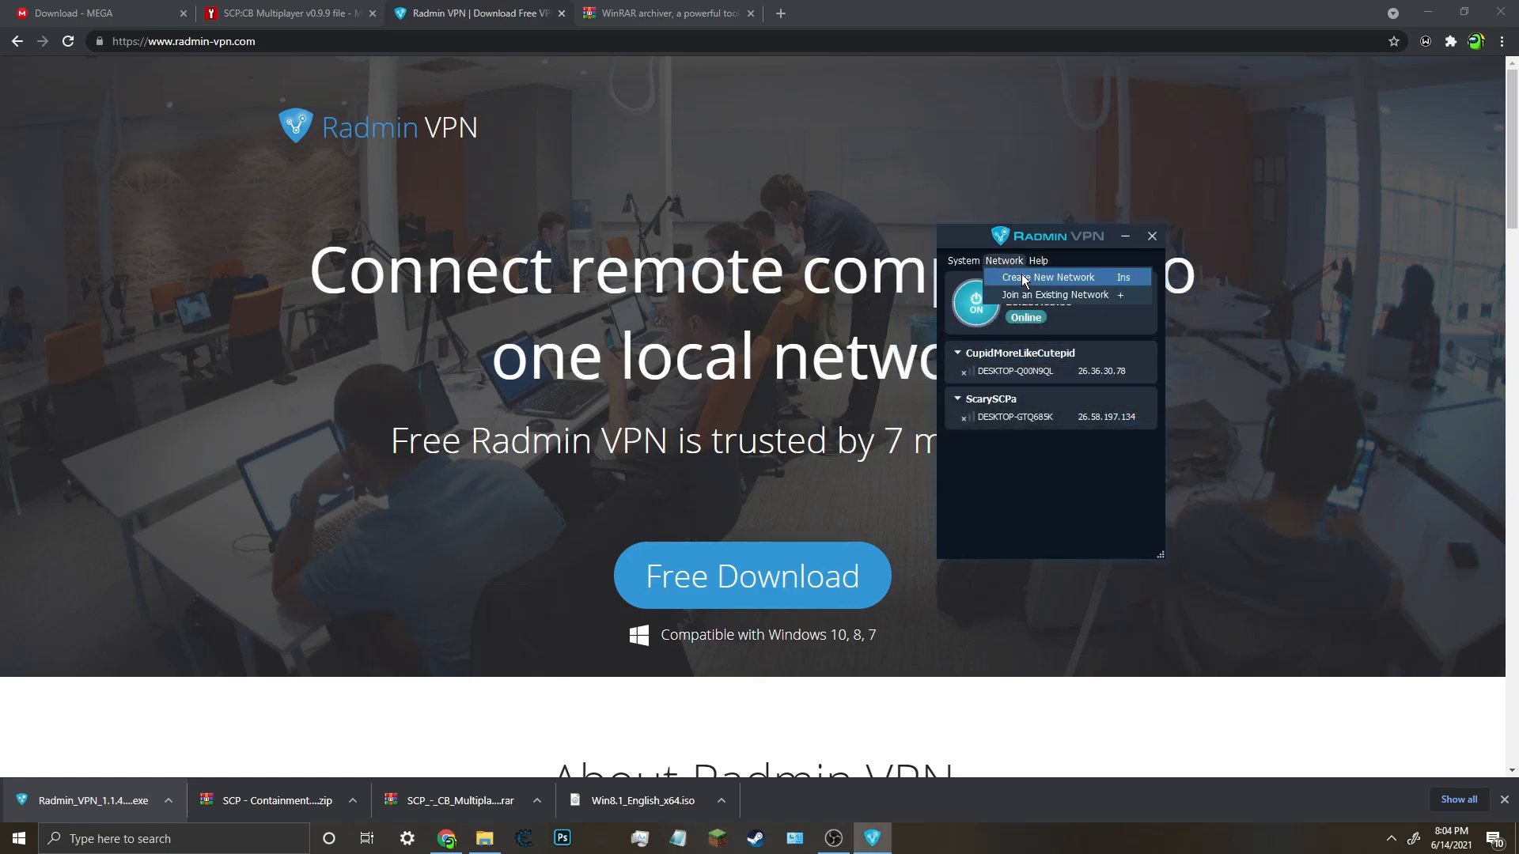
mouse_move(1038, 261)
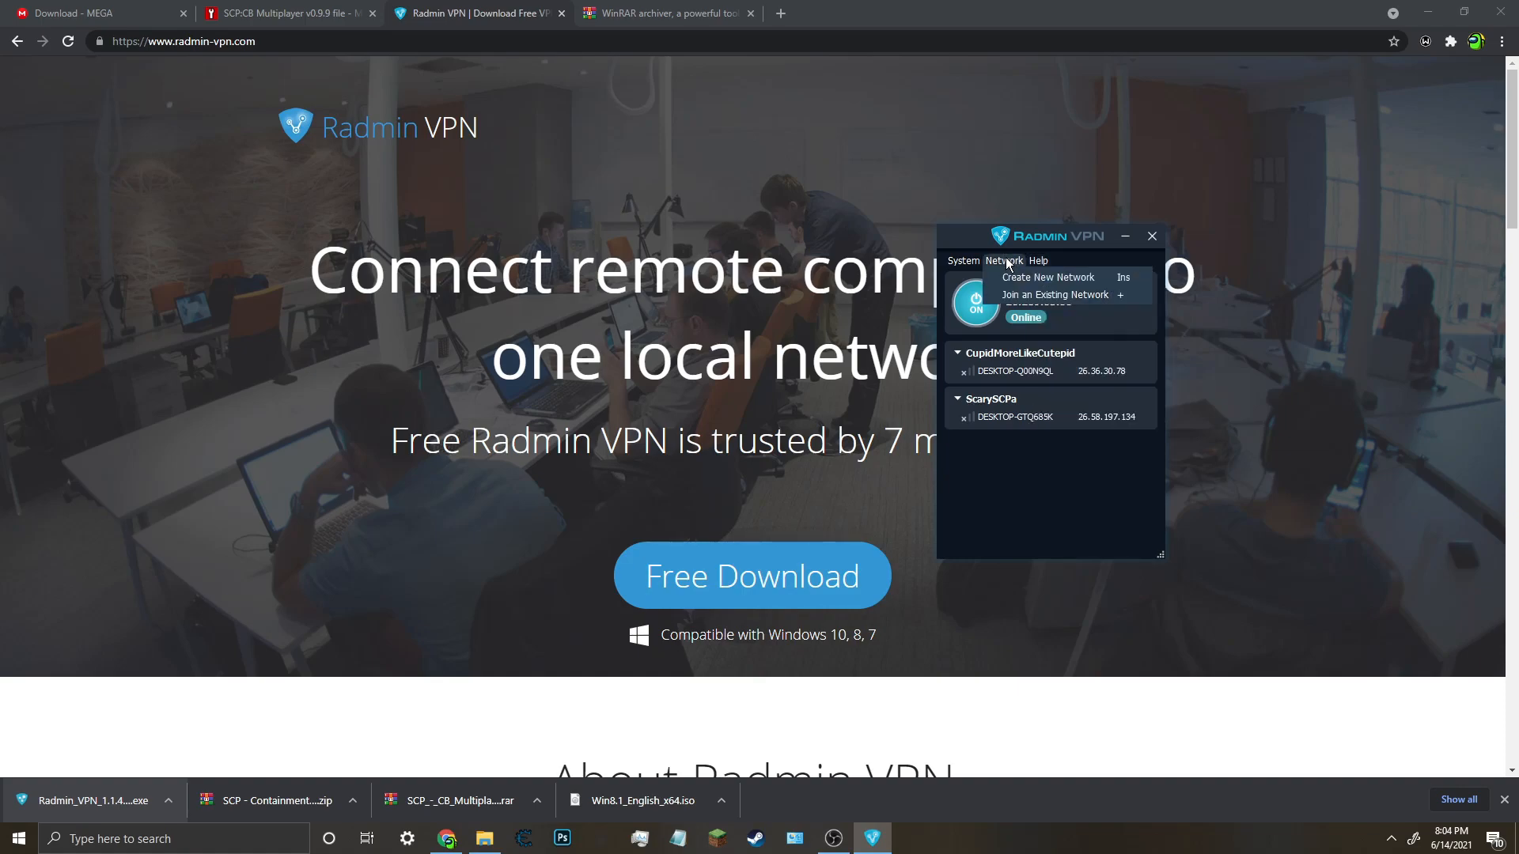
left_click(1108, 330)
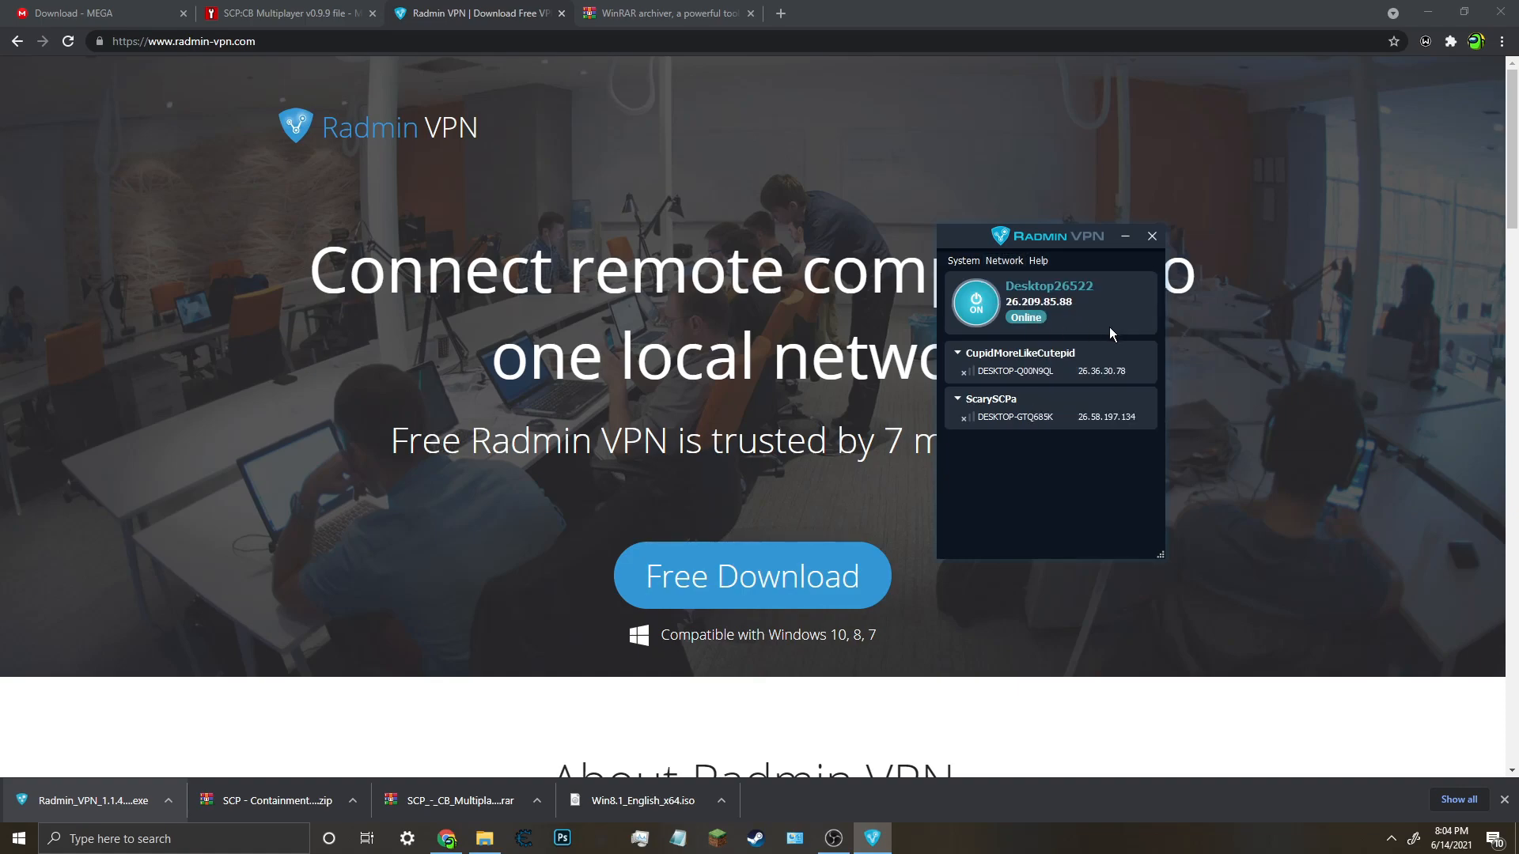
Start creating a new Radmin VPN network and name it SCPHELPTEST.
left_click(1004, 261)
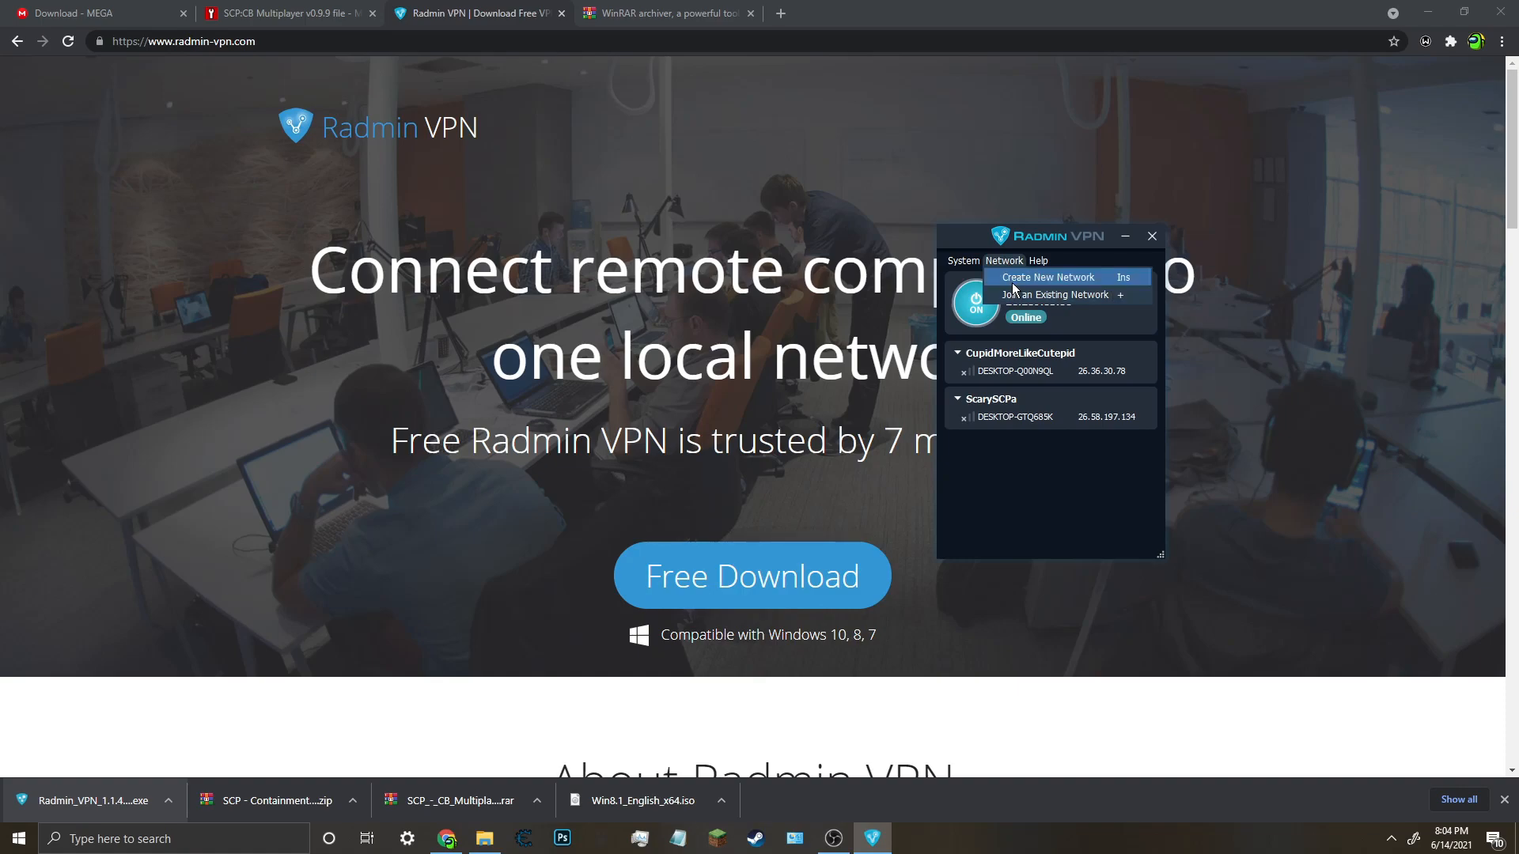
left_click(1012, 276)
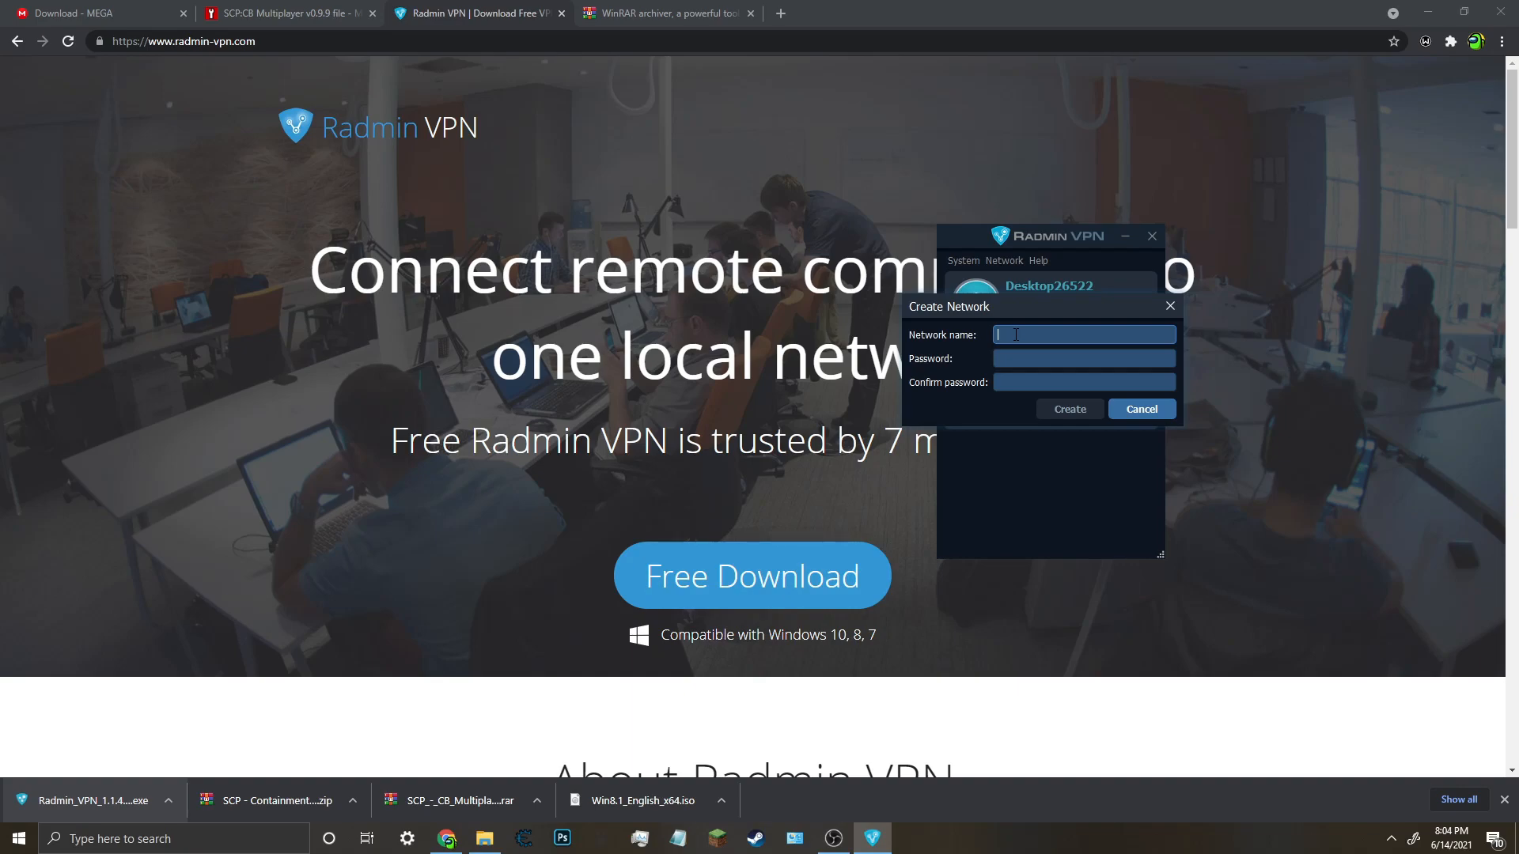
type("scPHELOP")
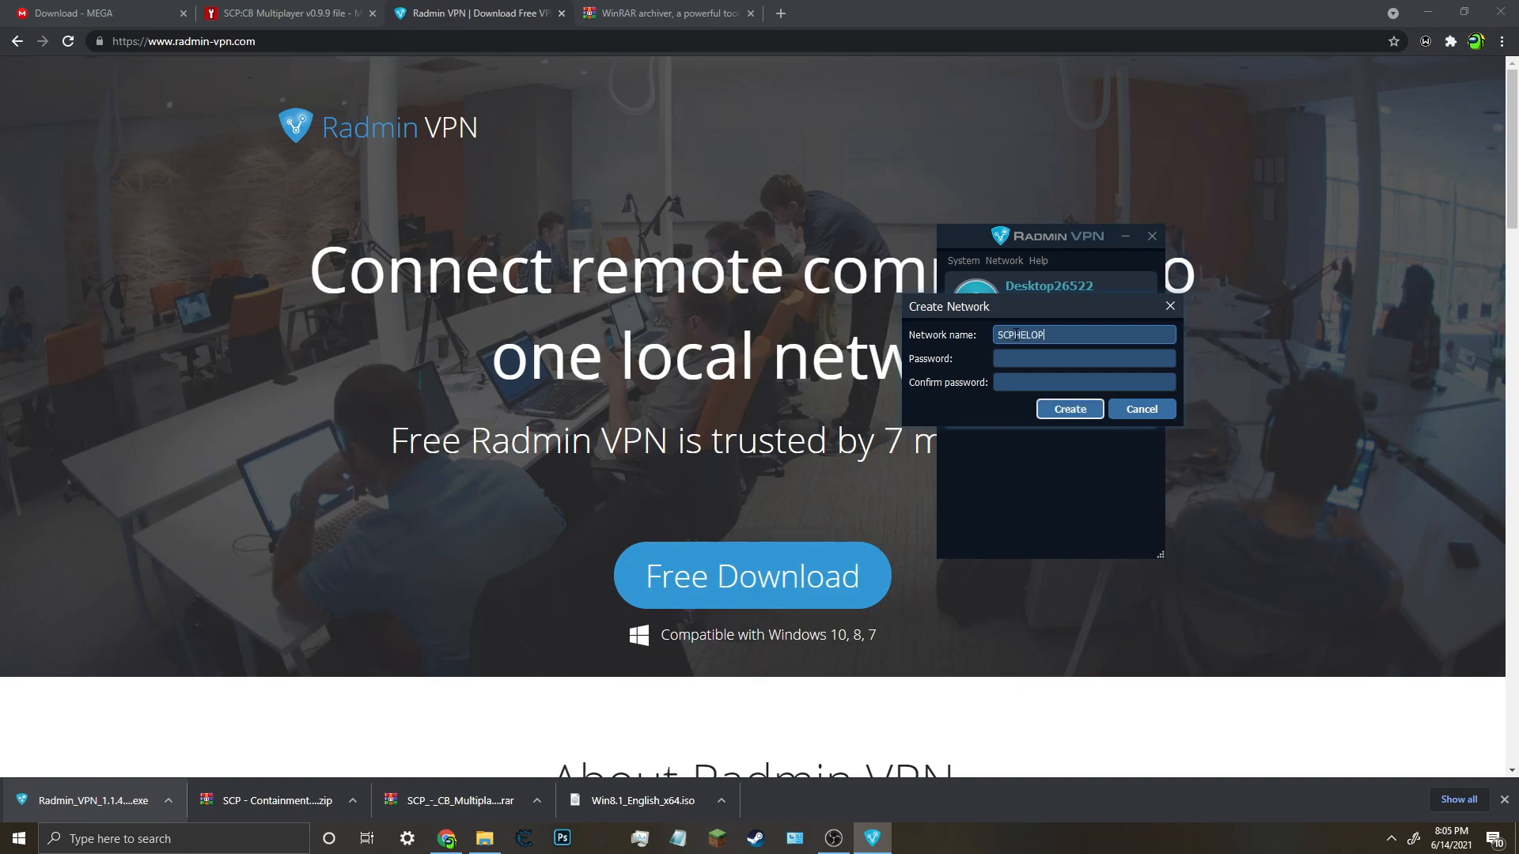
key("BackSpace")
key("BackSpace")
type("PTEST")
Enter and confirm the network password, and create the SCPHELPTEST network.
left_click(1018, 358)
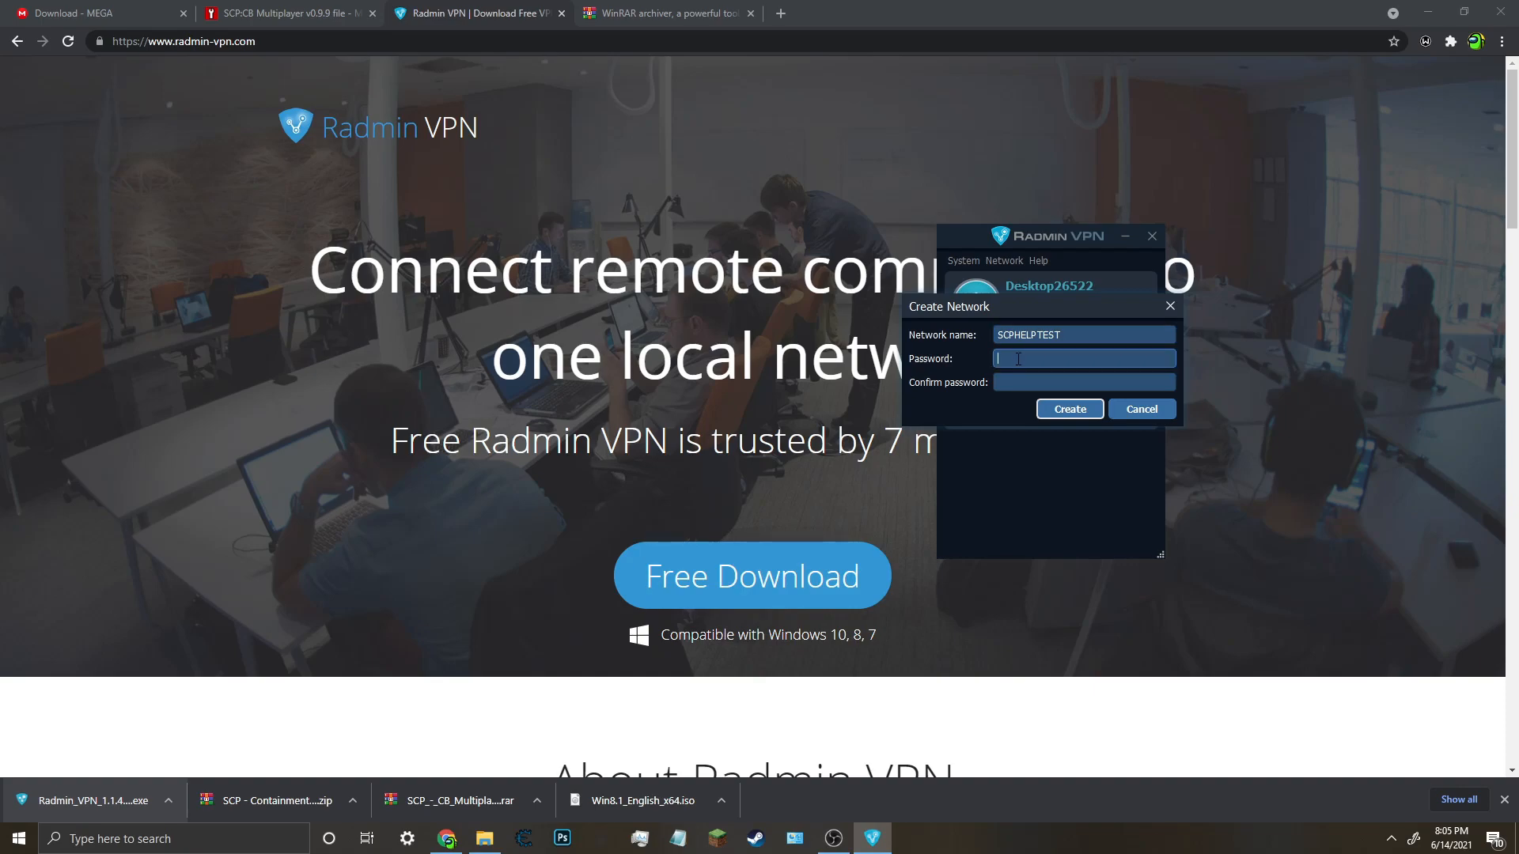
type("••••••")
left_click(1117, 378)
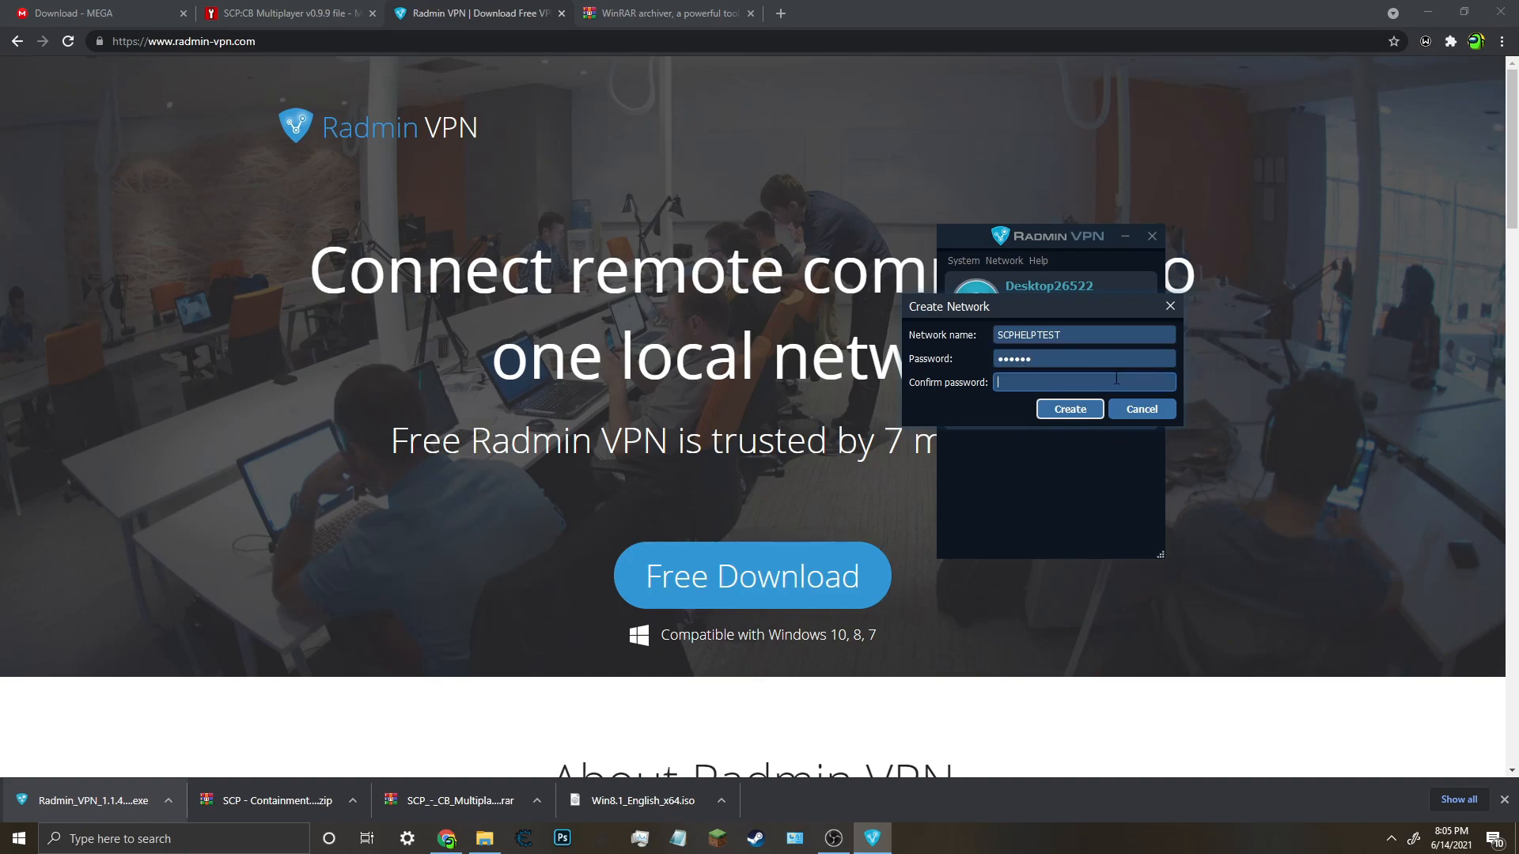
type("••••••")
left_click(1072, 410)
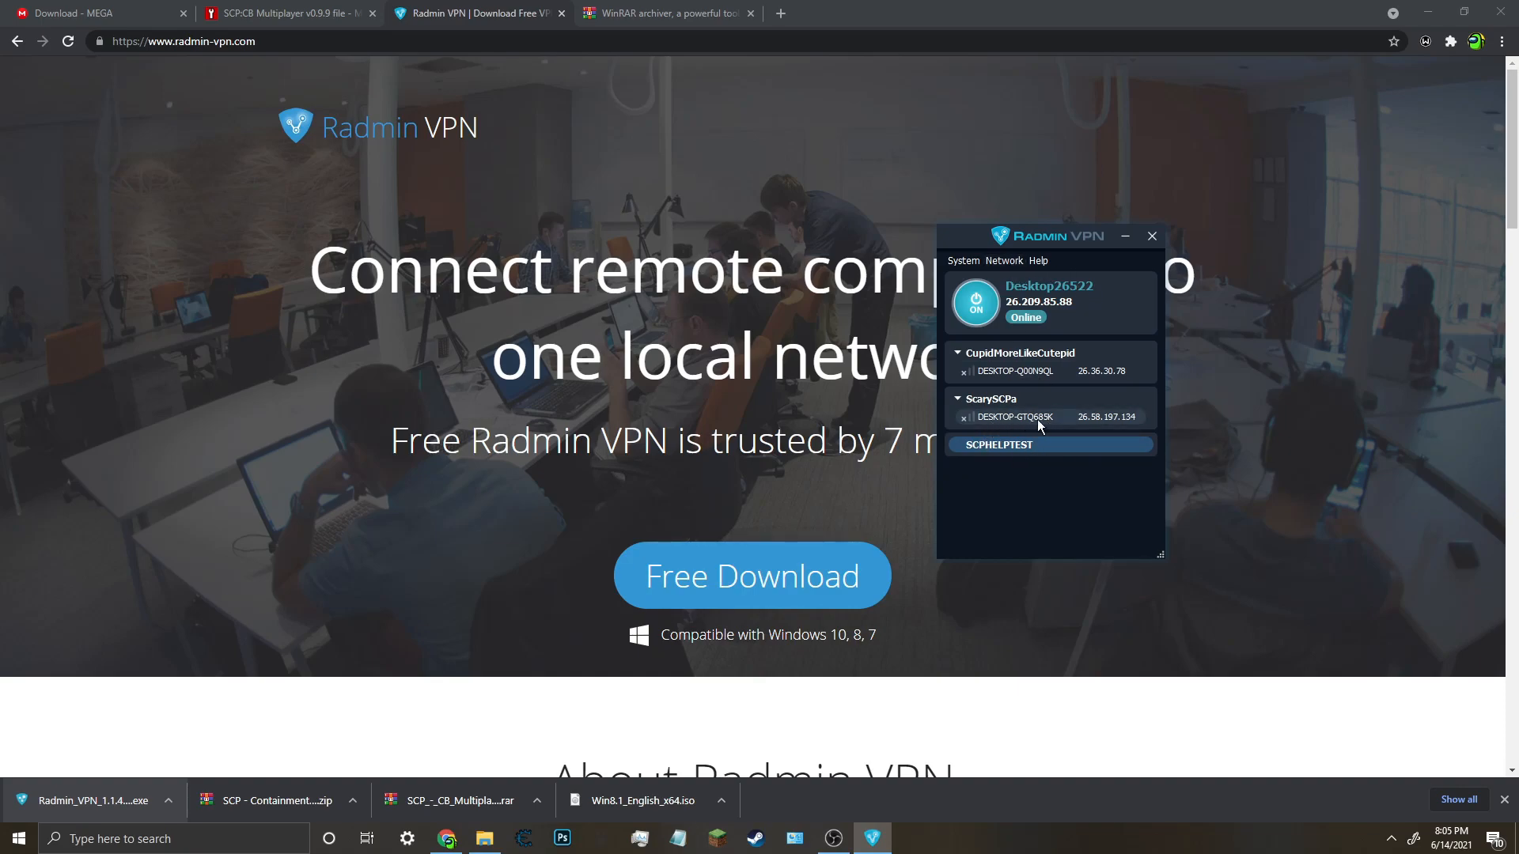
Dismiss the options of the SCPHELPTEST network and move the Radmin VPN window slightly farther from the page's centre.
right_click(1014, 448)
left_click(973, 466)
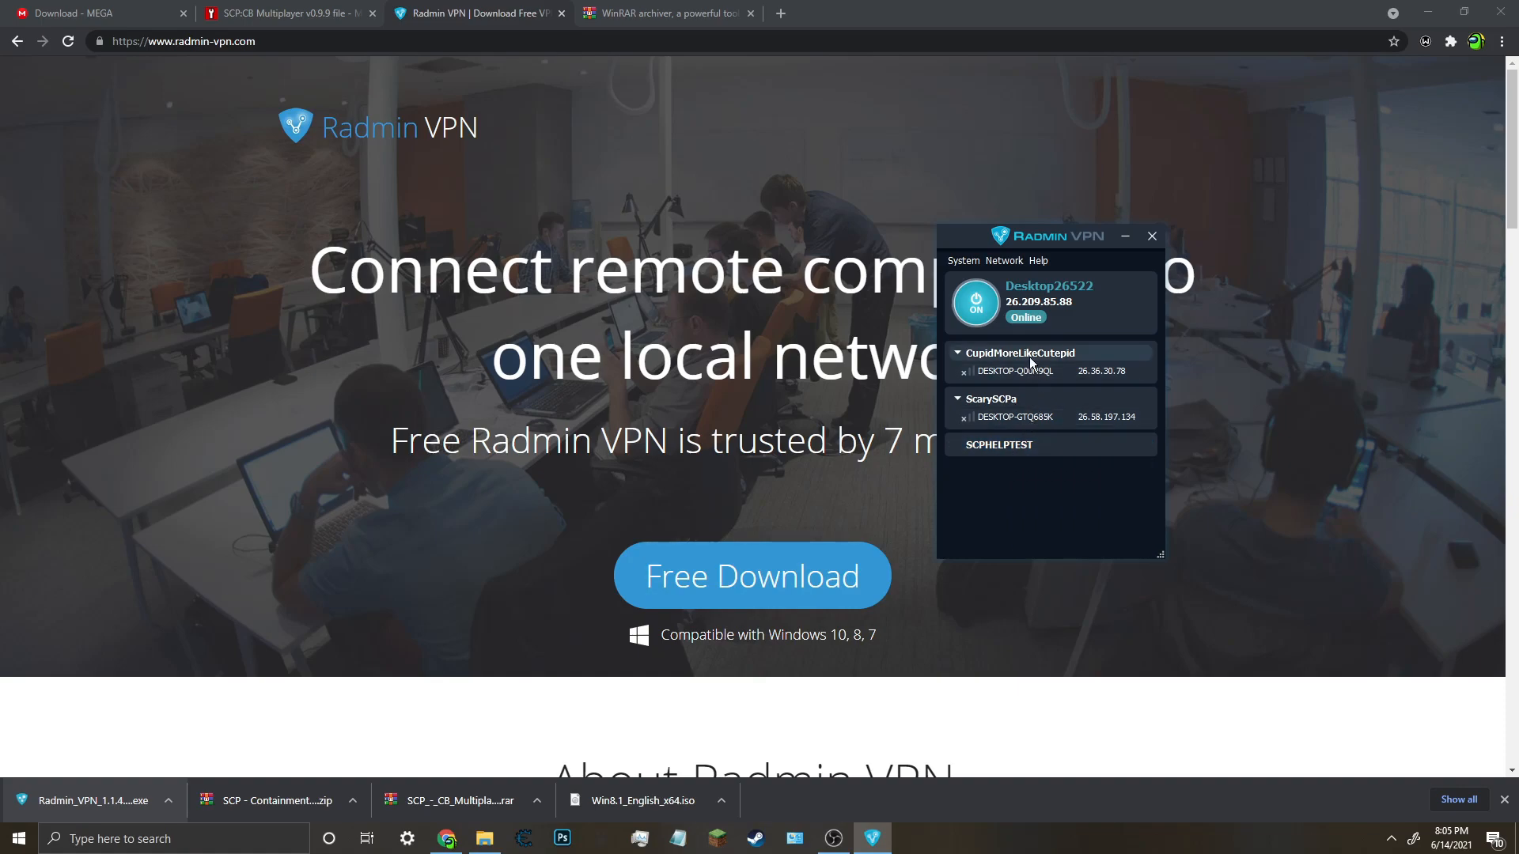
left_click_drag(1065, 242, 1098, 238)
left_click_drag(1063, 231, 1114, 229)
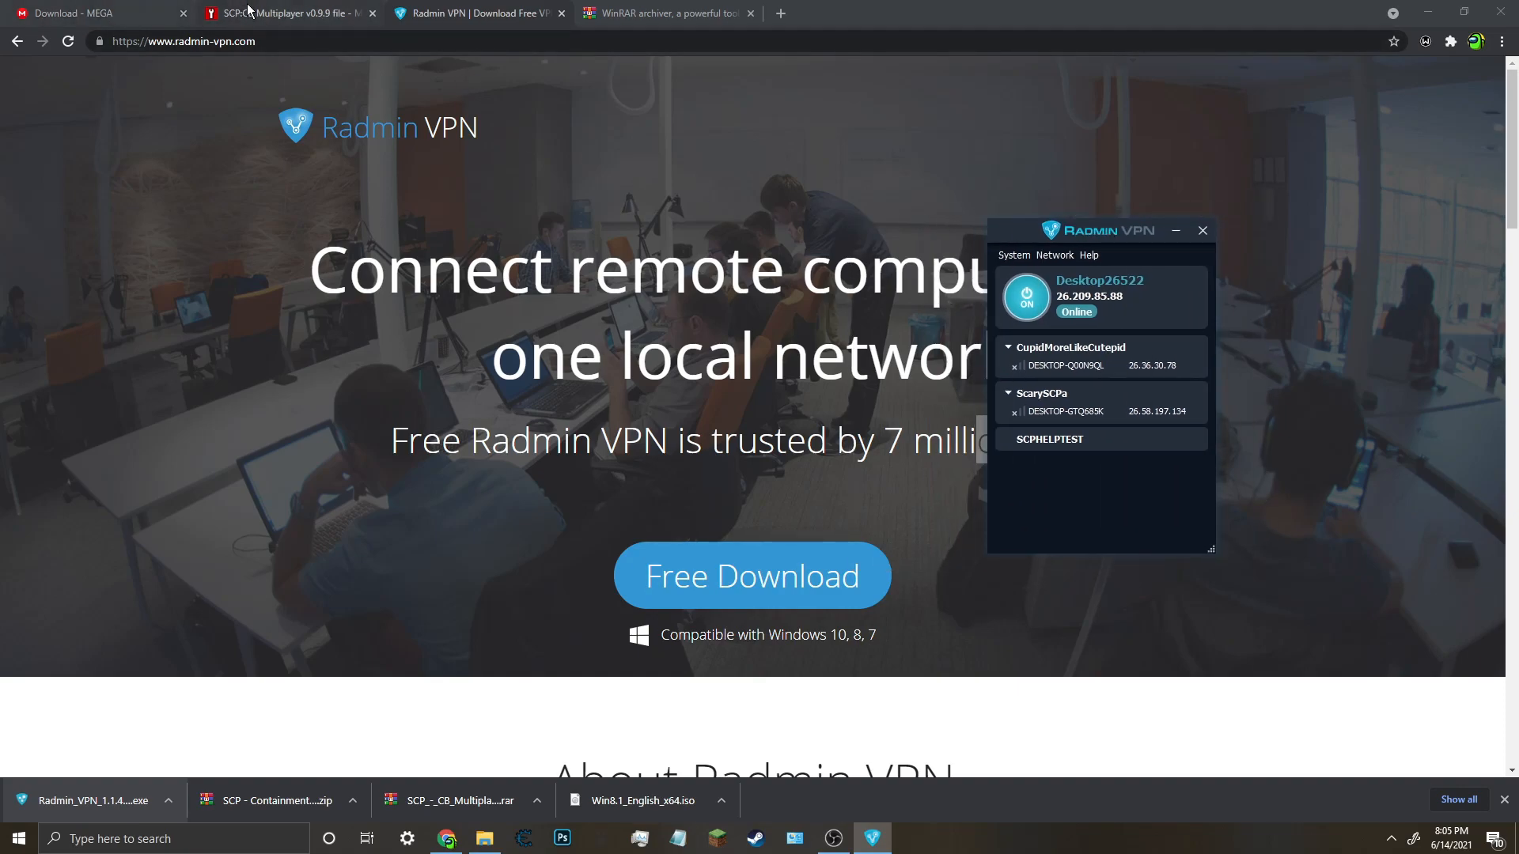
Open the form for joining an existing network and browse its list of gaming networks.
left_click(1063, 255)
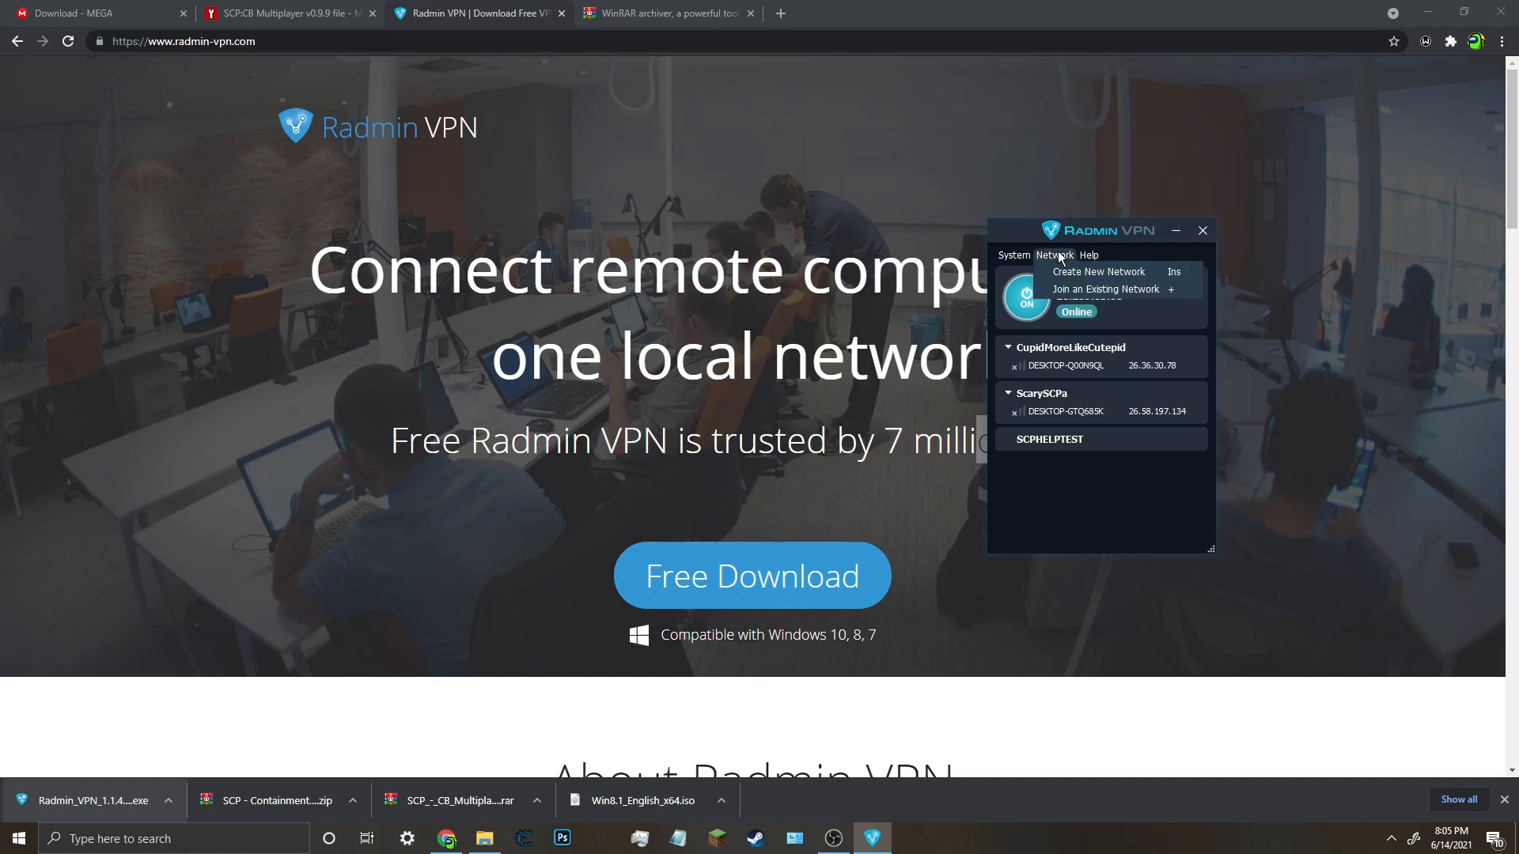
left_click(1078, 290)
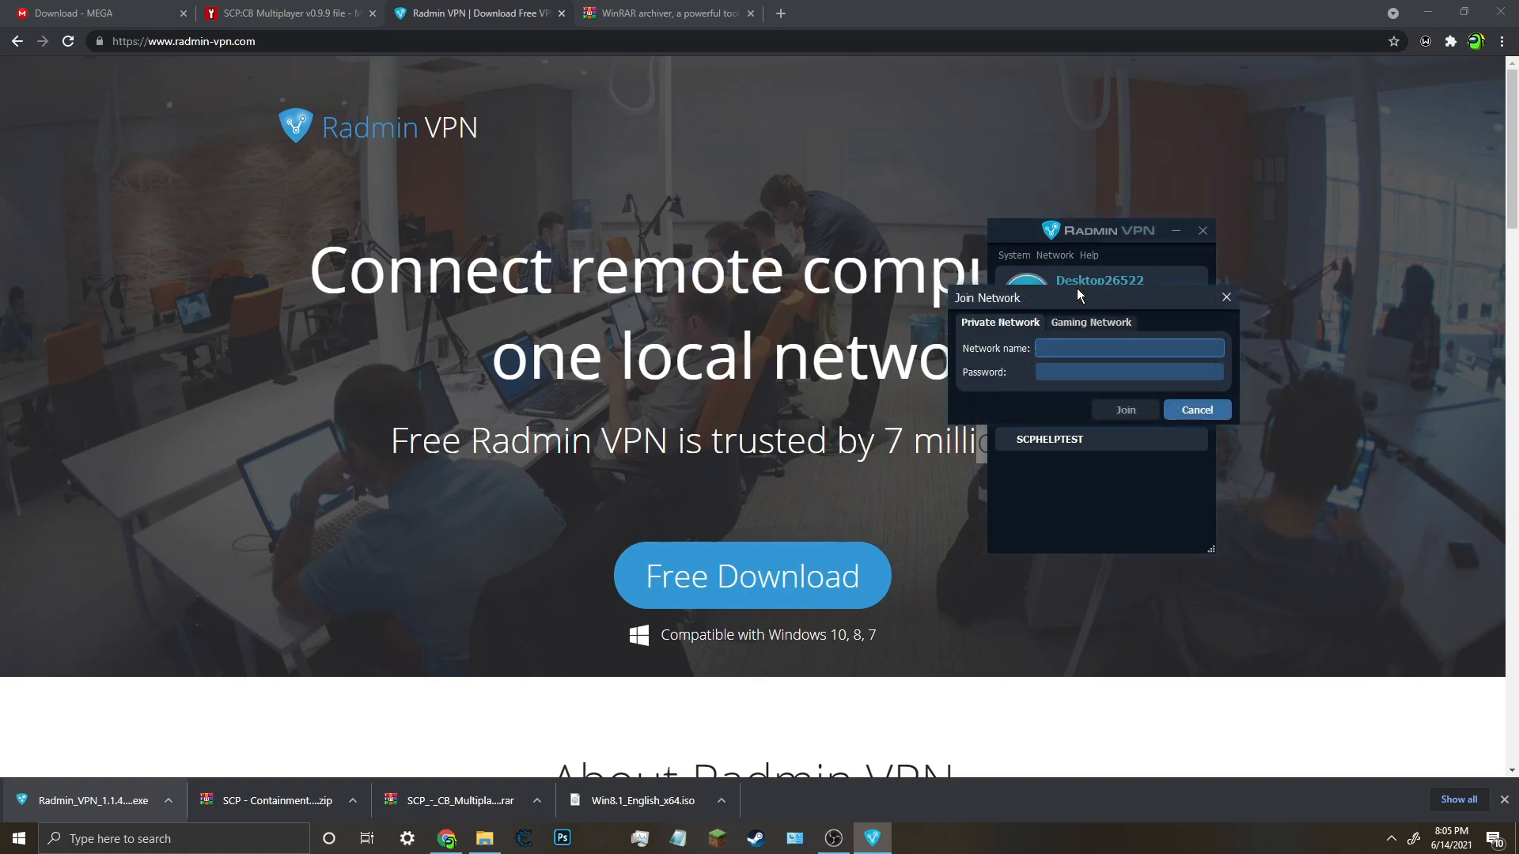
left_click(1091, 322)
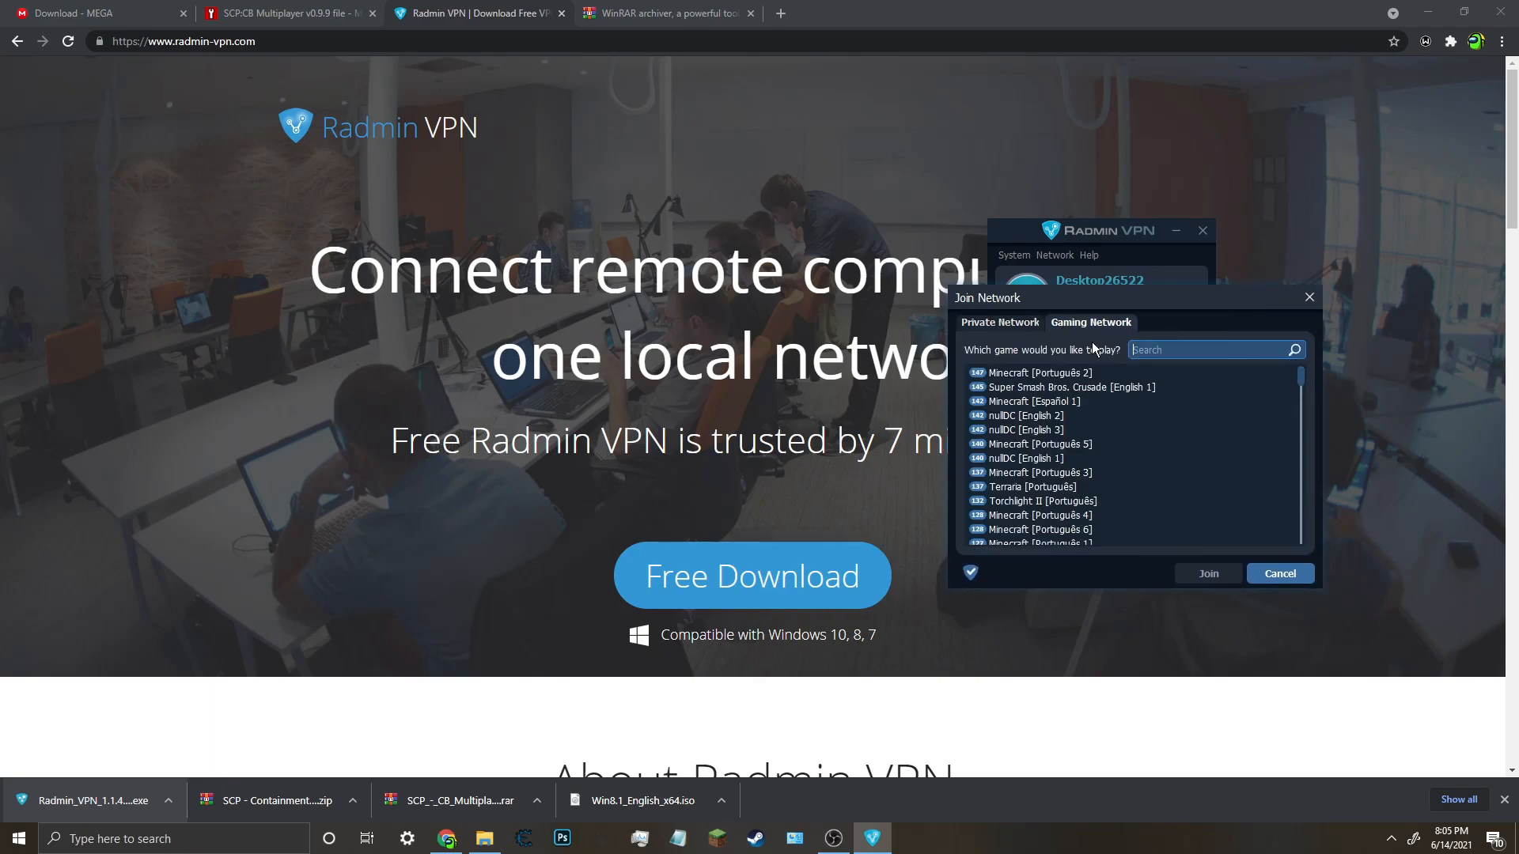
scroll(1082, 415, "down", 15)
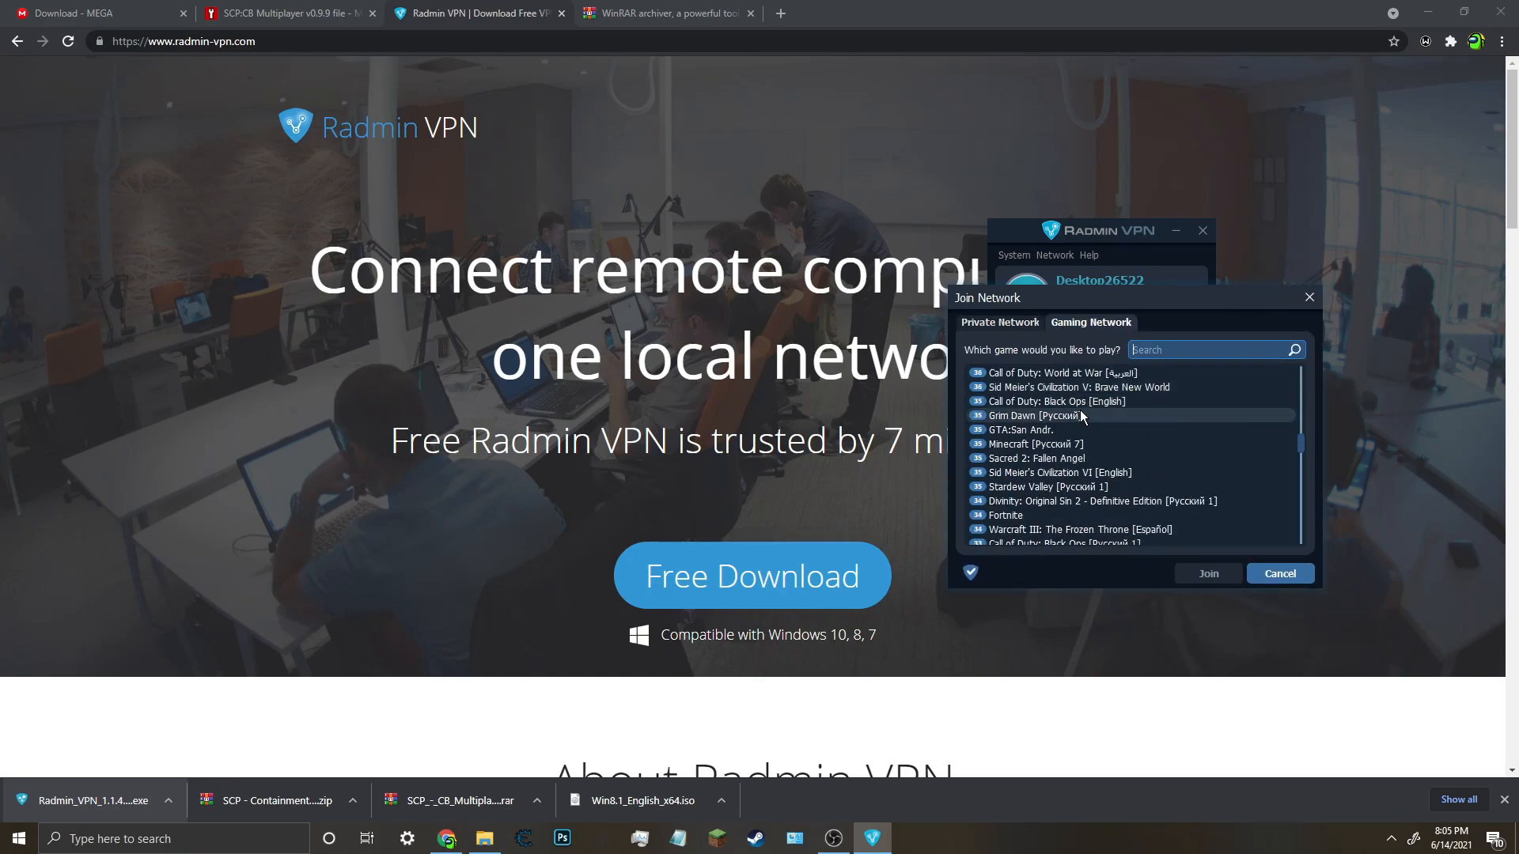
scroll(1086, 426, "down", 12)
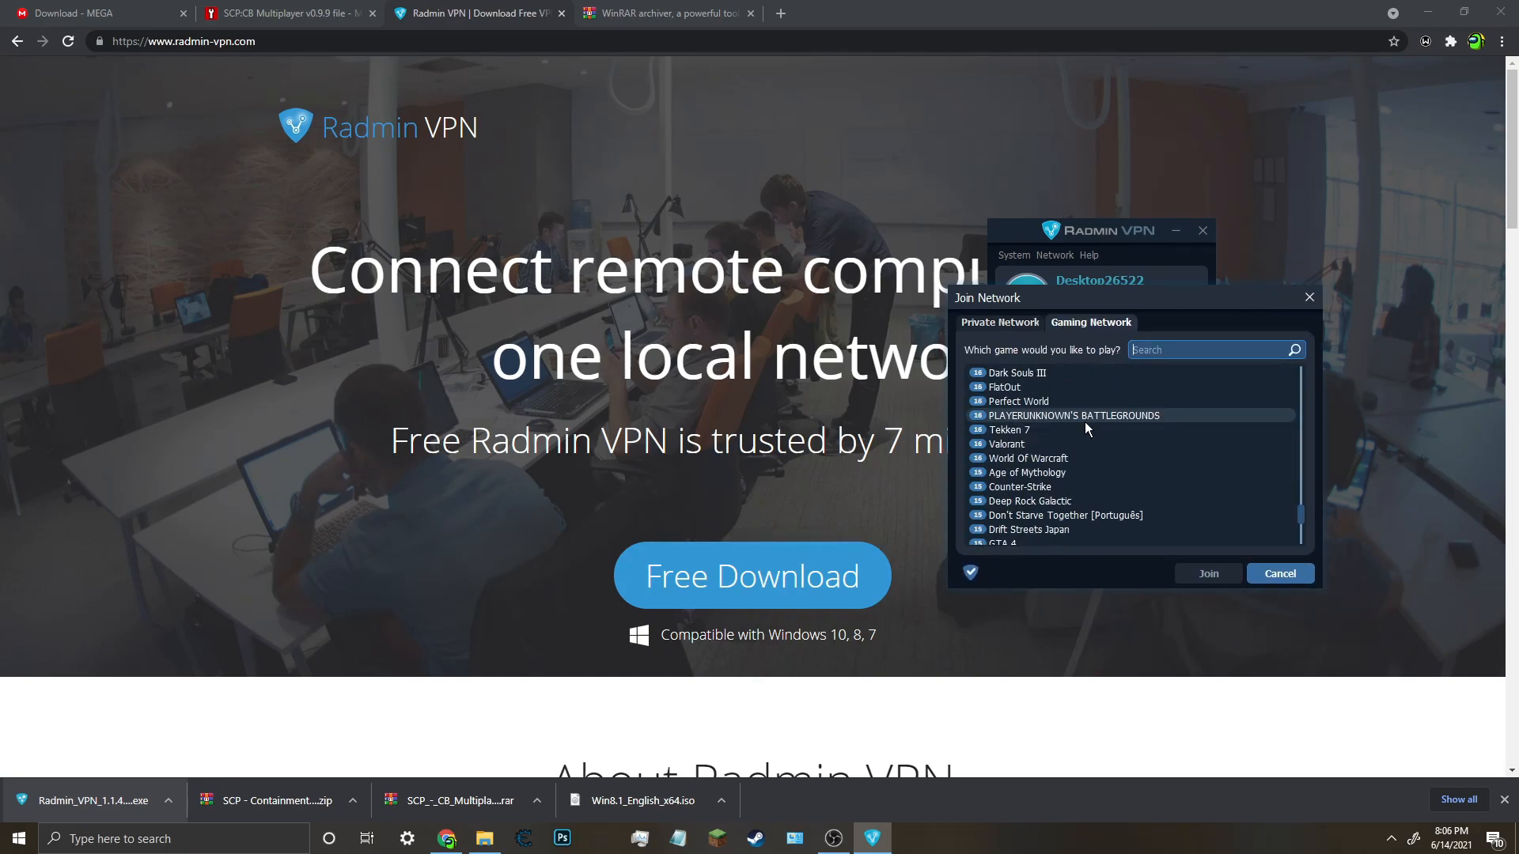
scroll(1086, 432, "up", 10)
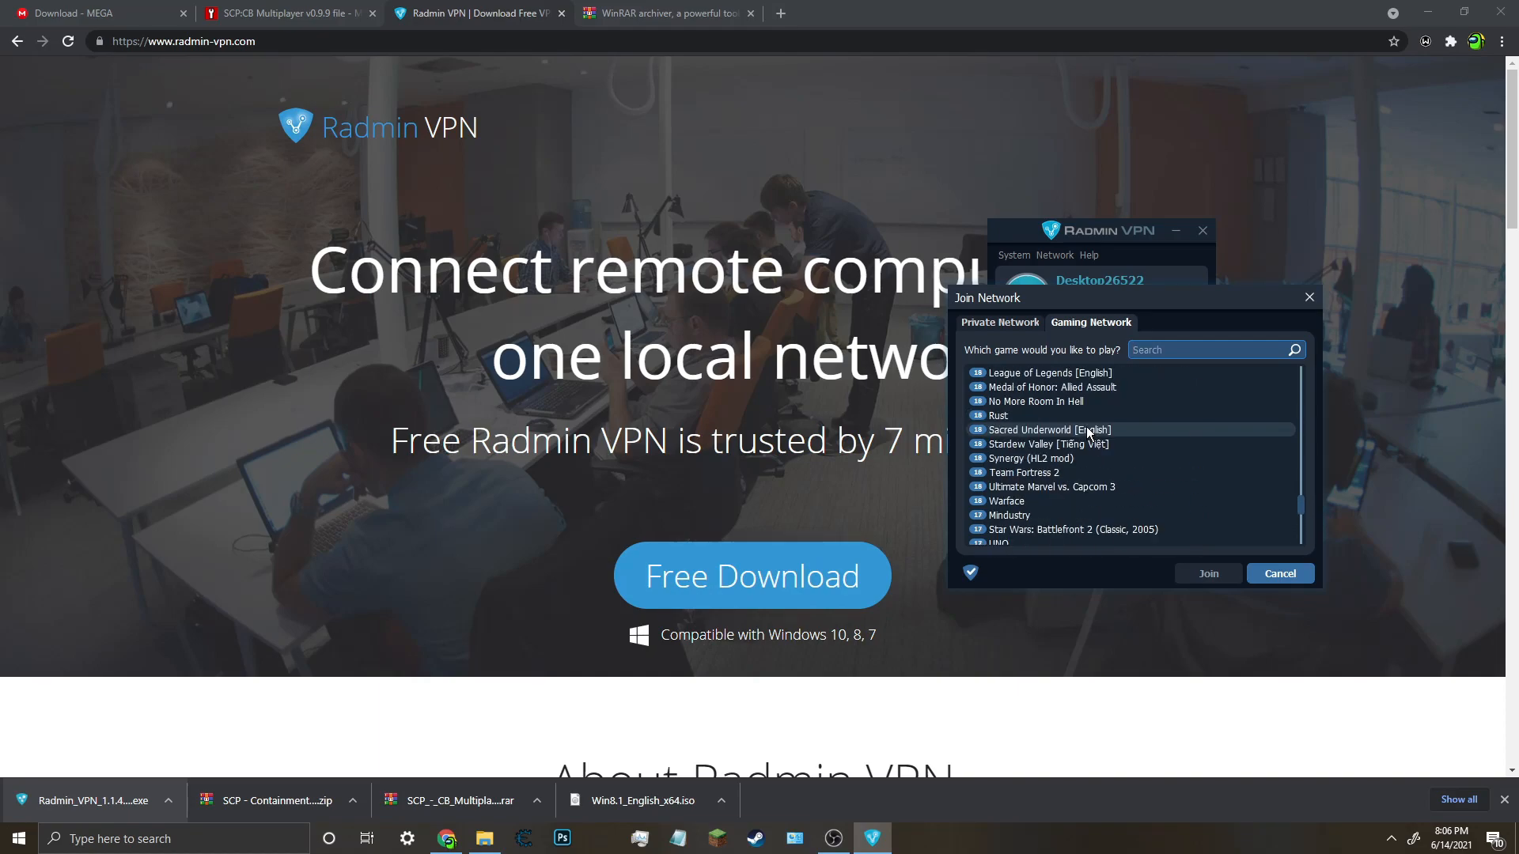
Compare the private and gaming network join forms, move the dialog clear of the network list, and cancel it without joining.
left_click(1005, 322)
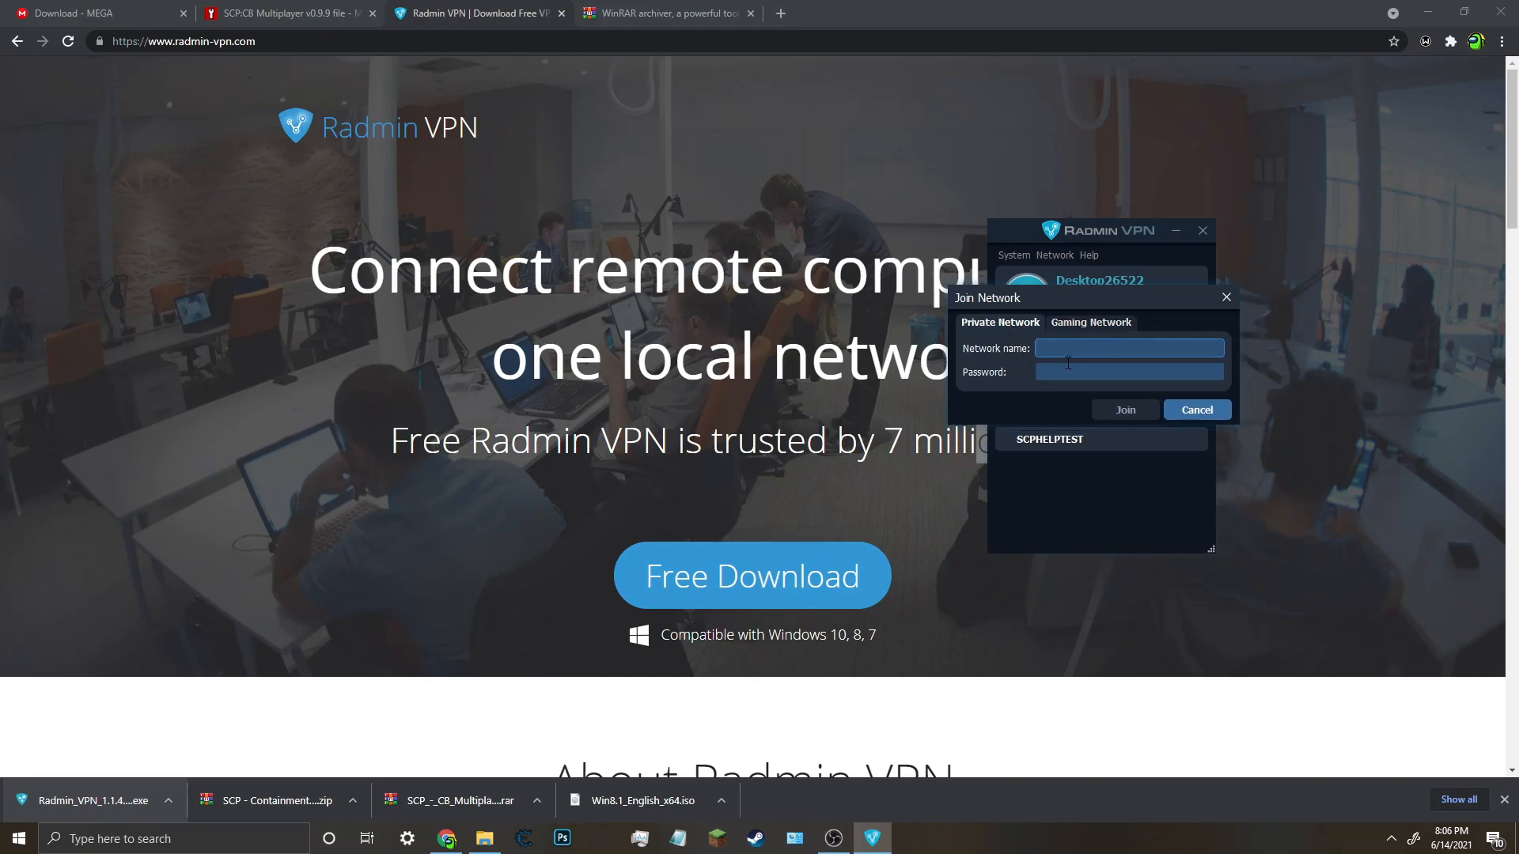
left_click(1092, 321)
scroll(1147, 459, "up", 2)
left_click(1001, 322)
left_click(1094, 323)
left_click(1001, 322)
left_click_drag(1082, 304, 667, 294)
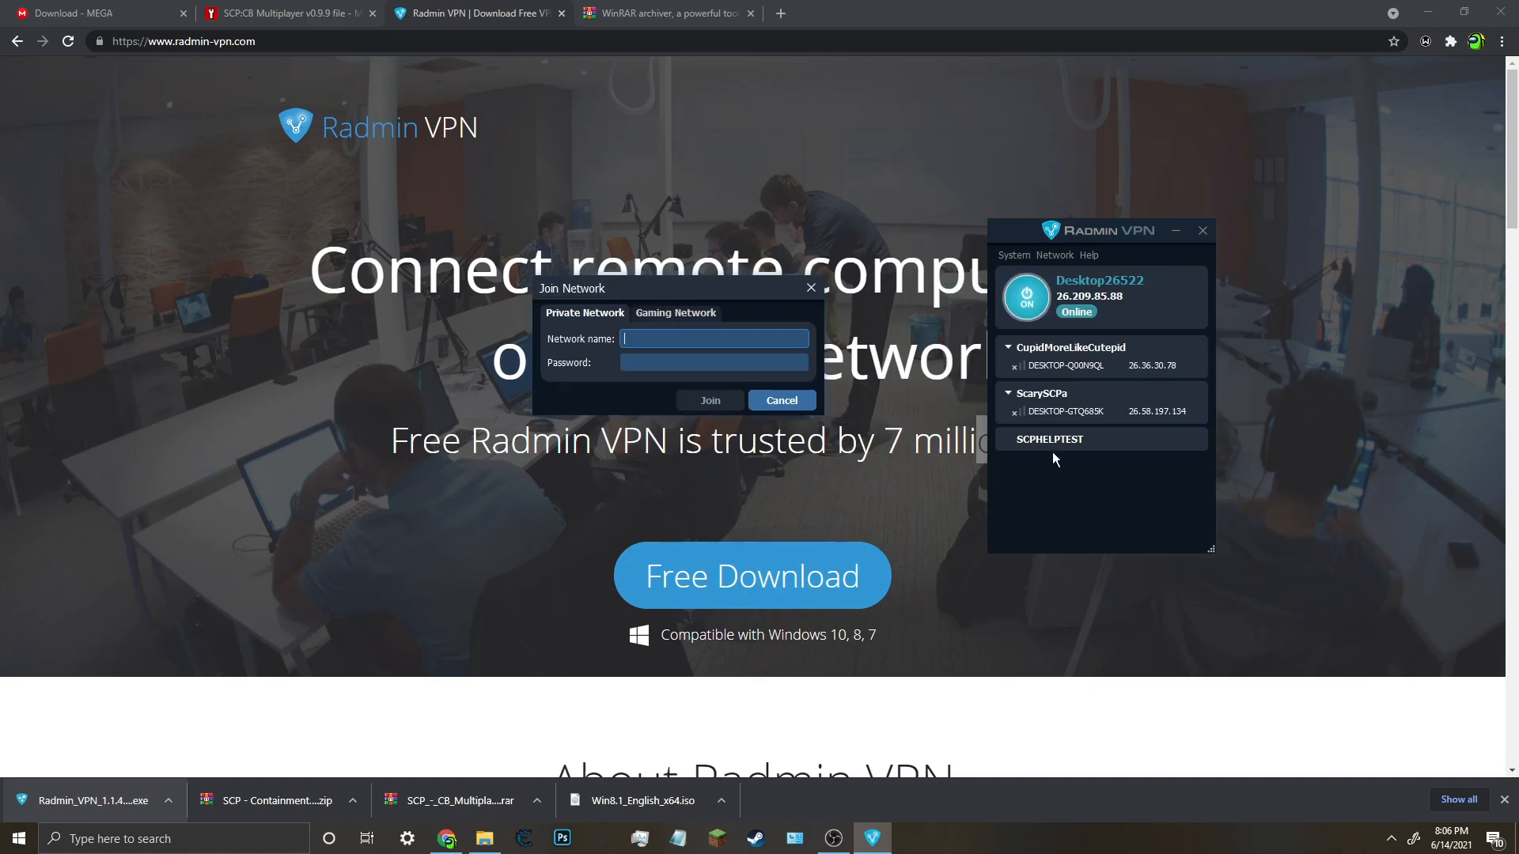
key("Tab")
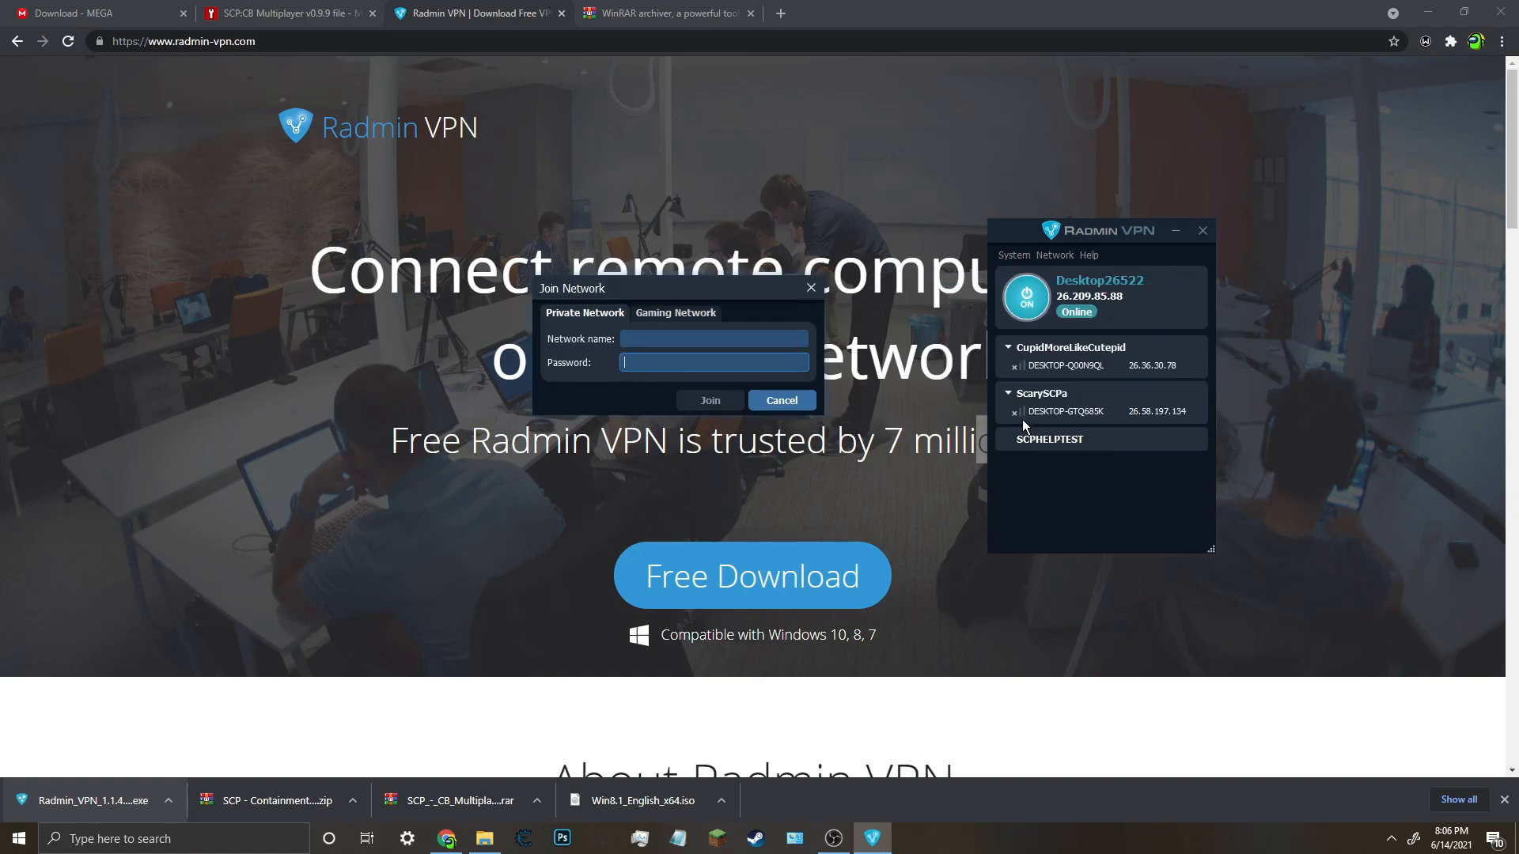
left_click(774, 401)
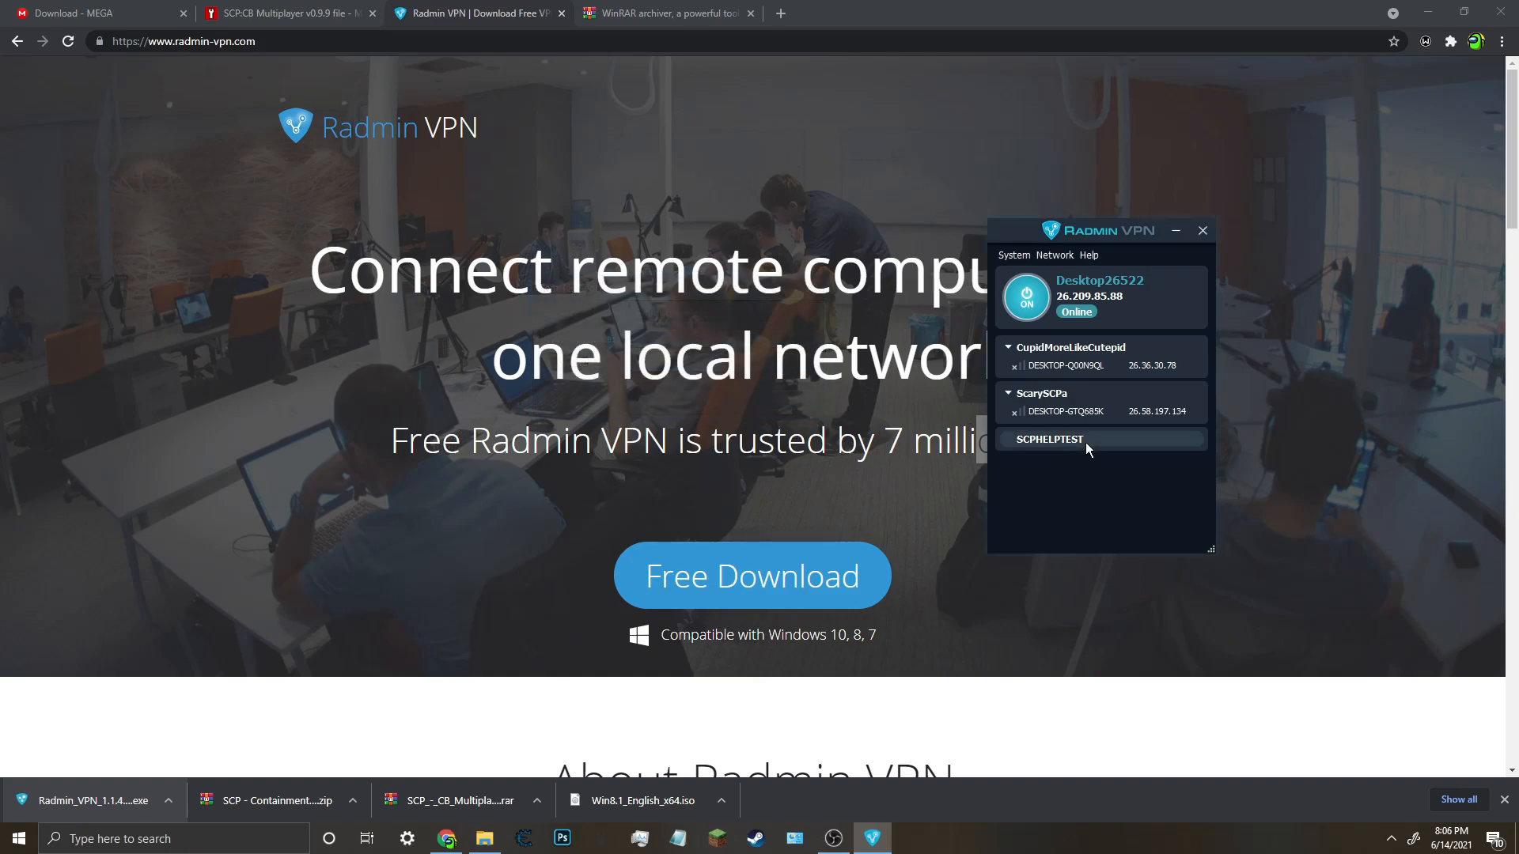
Highlight the SCPHELPTEST network and the ScarySCPa member, and move the Radmin VPN window farther from the page's centre.
left_click(1076, 440)
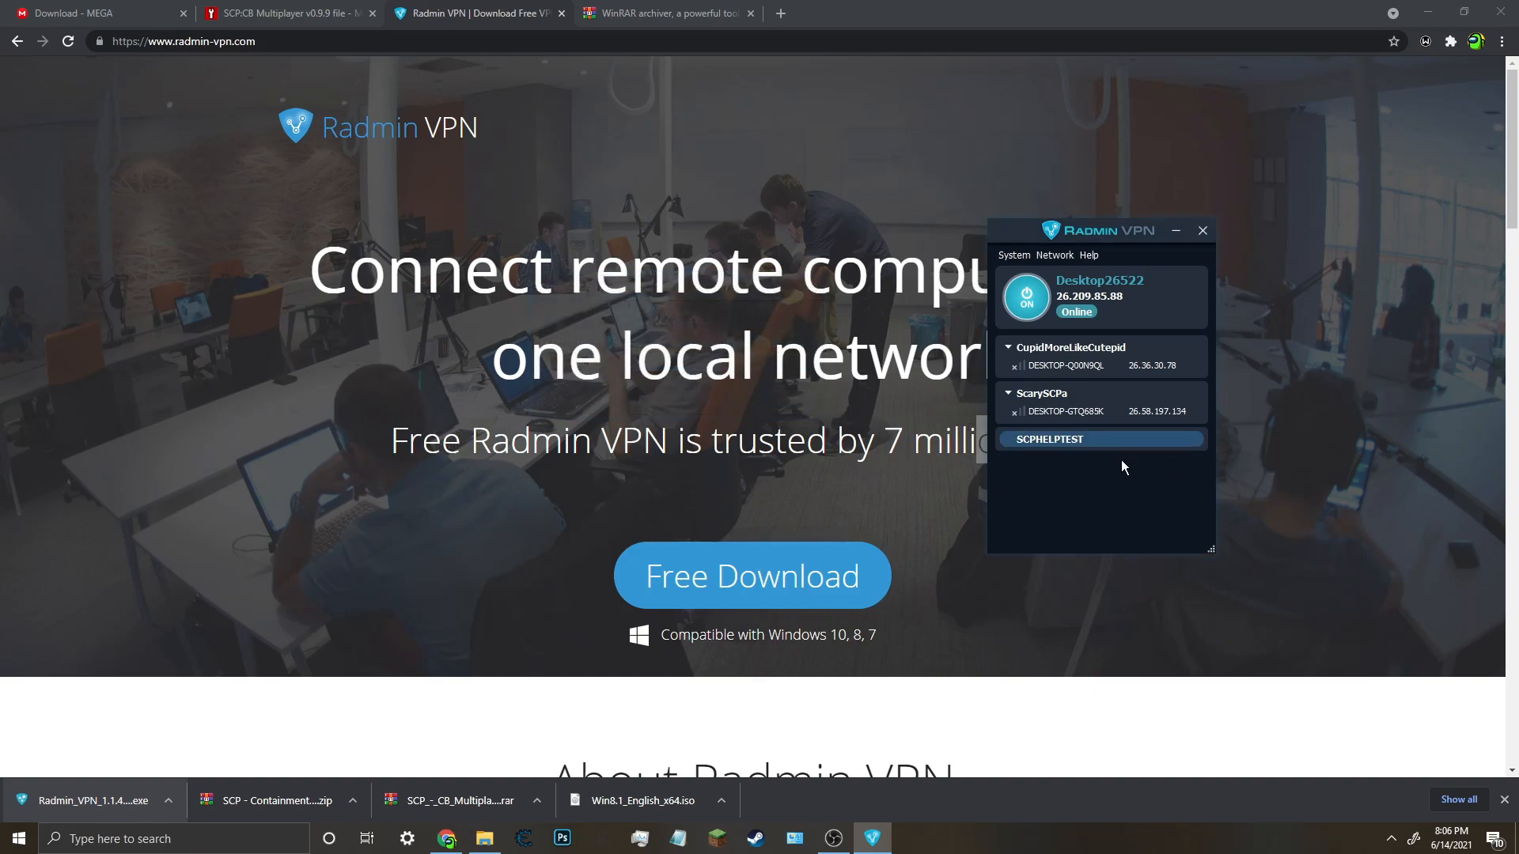
left_click(1108, 413)
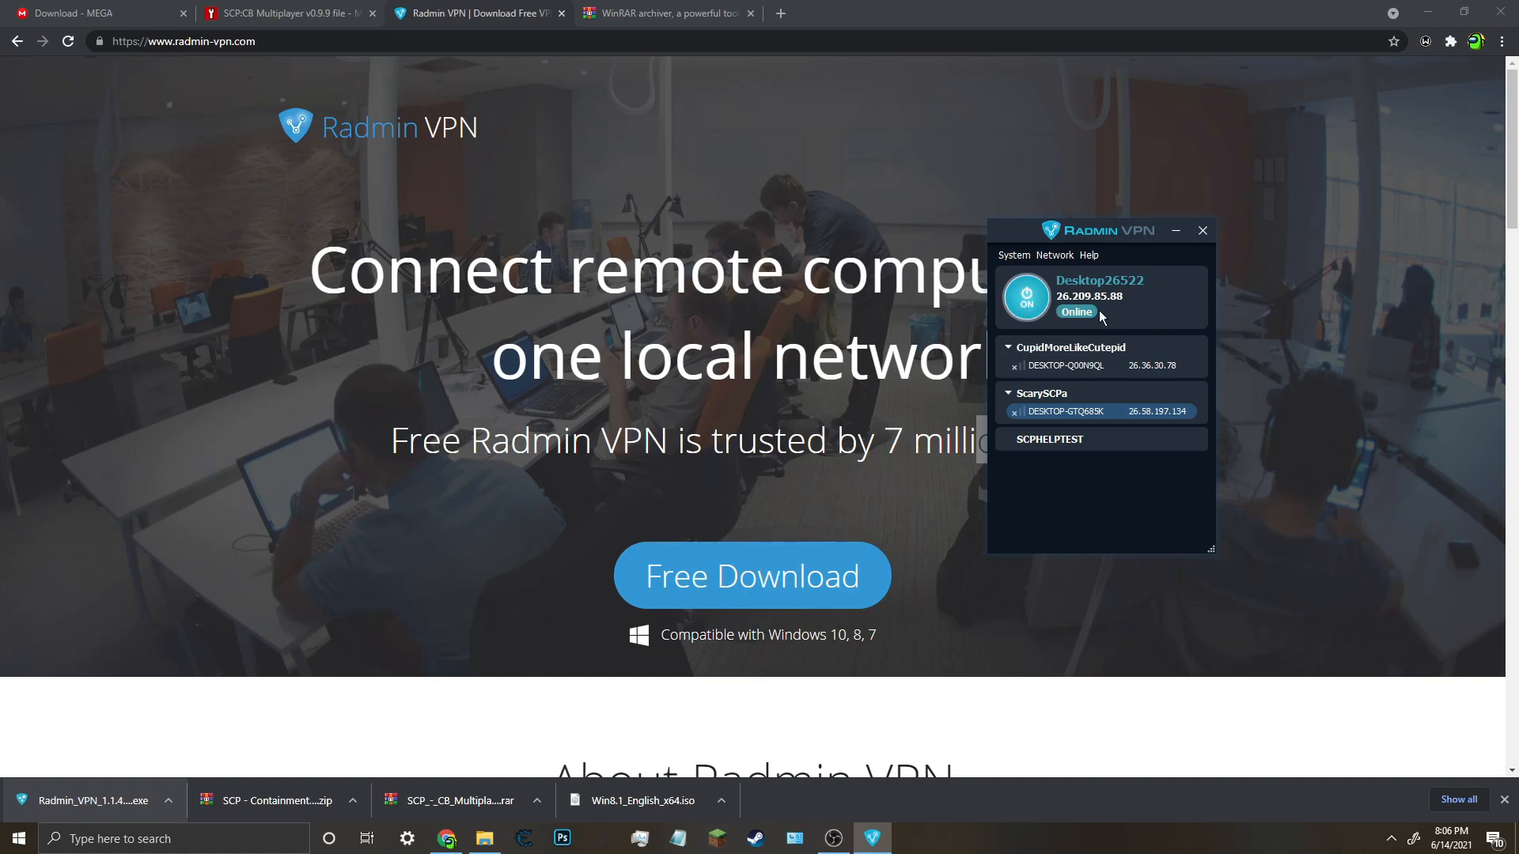
left_click_drag(1088, 234, 1184, 164)
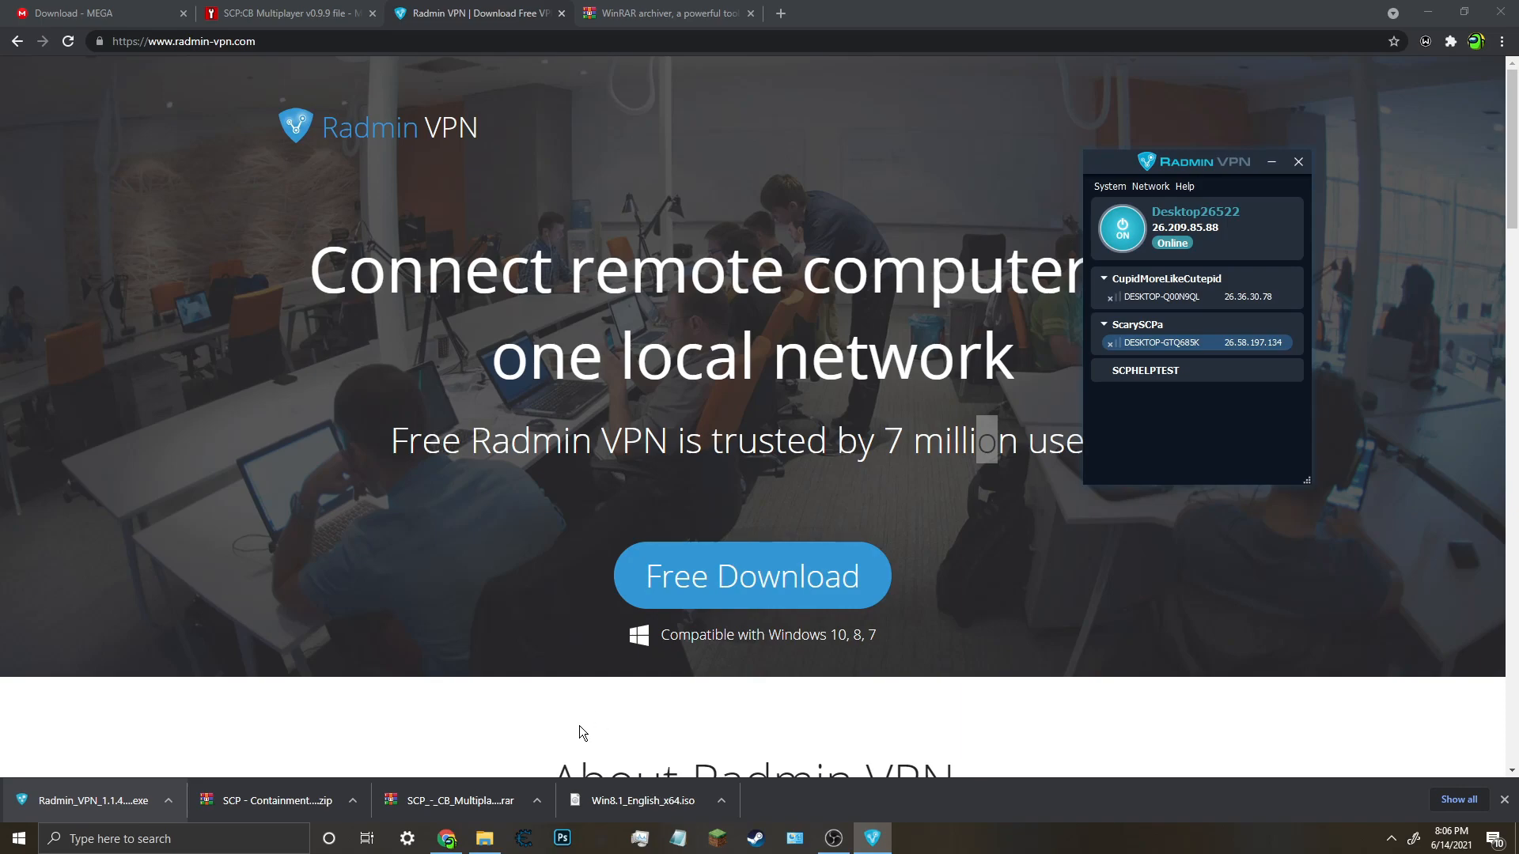
Switch to File Explorer and extract server.zip into a server subfolder of SCP - Containment Breach v1.3.11.
left_click(484, 839)
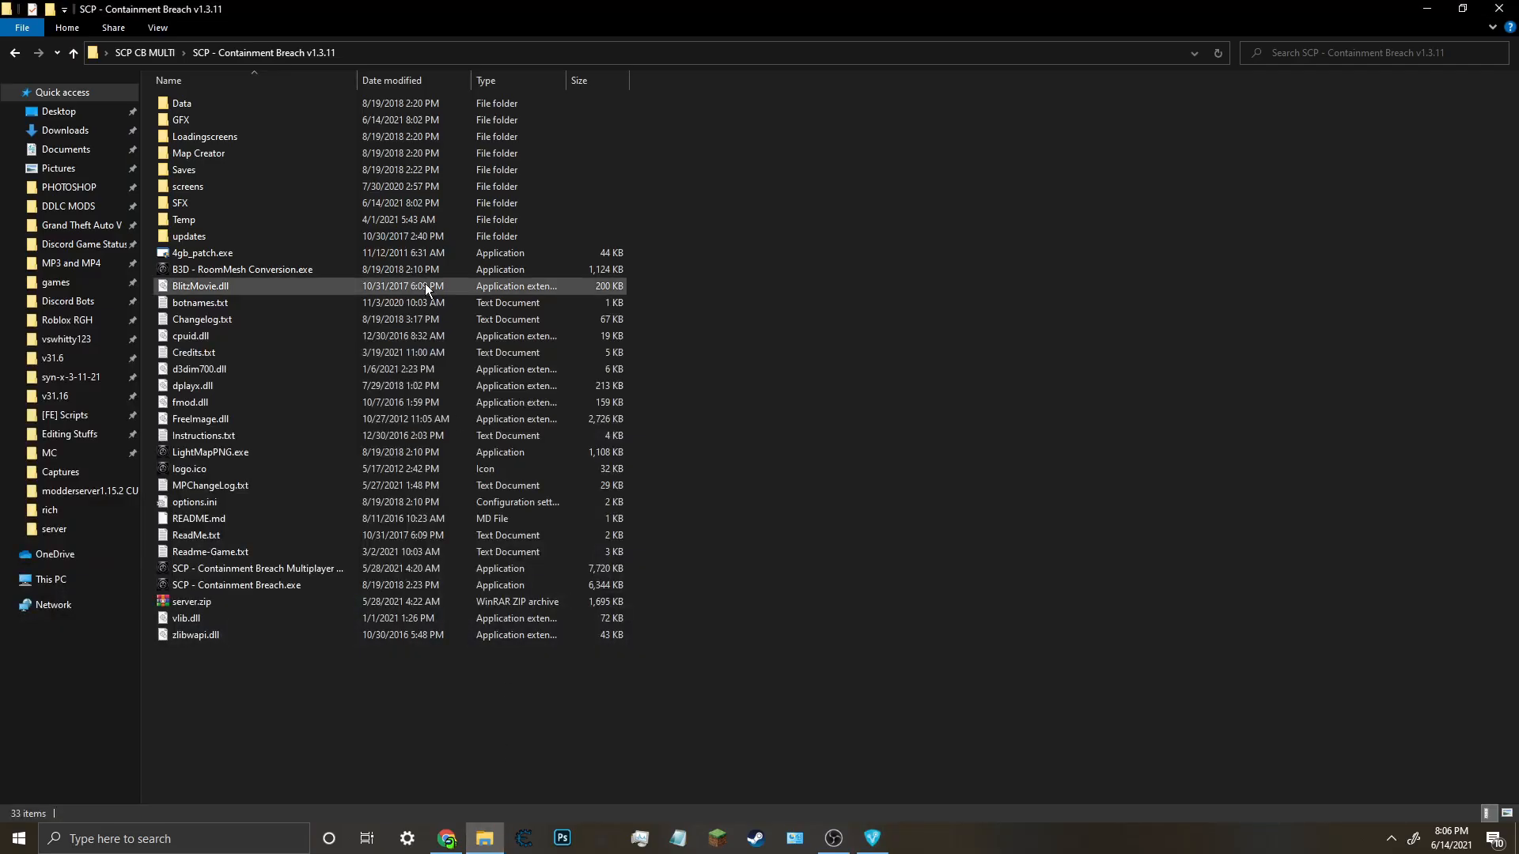
left_click(193, 604)
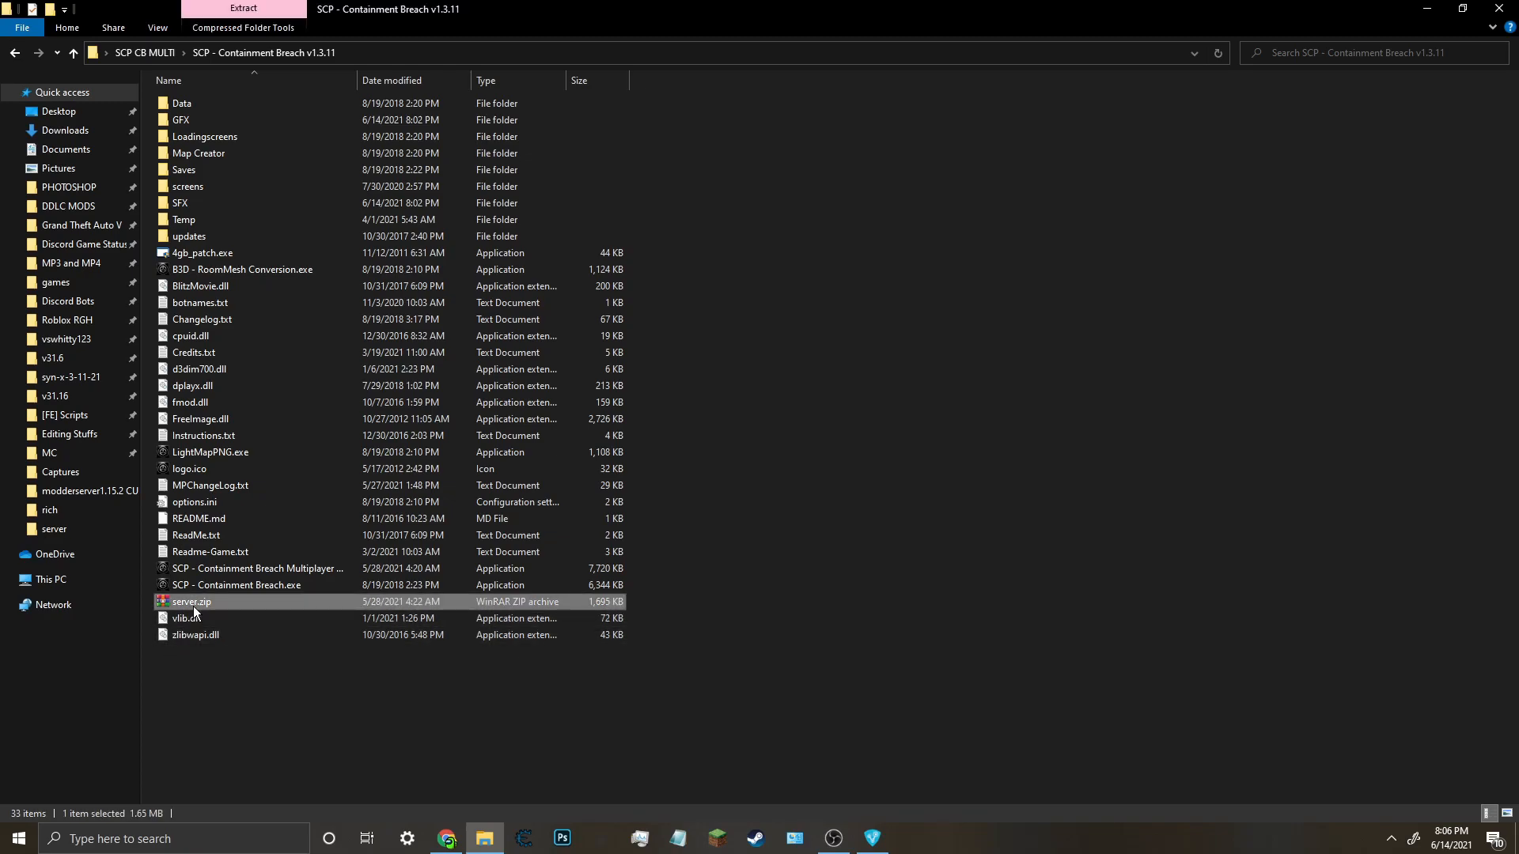
right_click(193, 606)
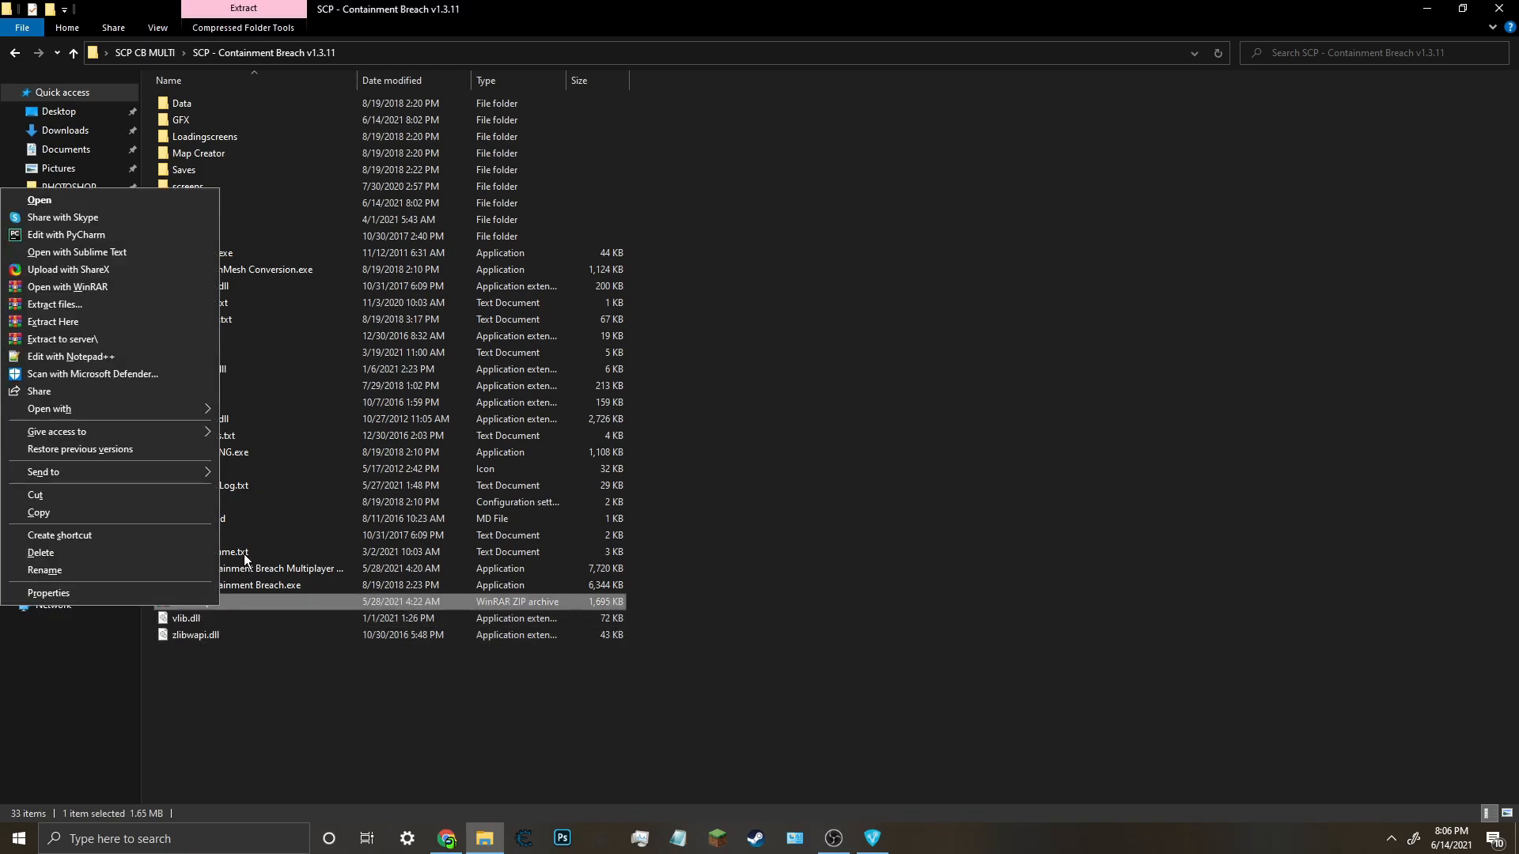
left_click(69, 305)
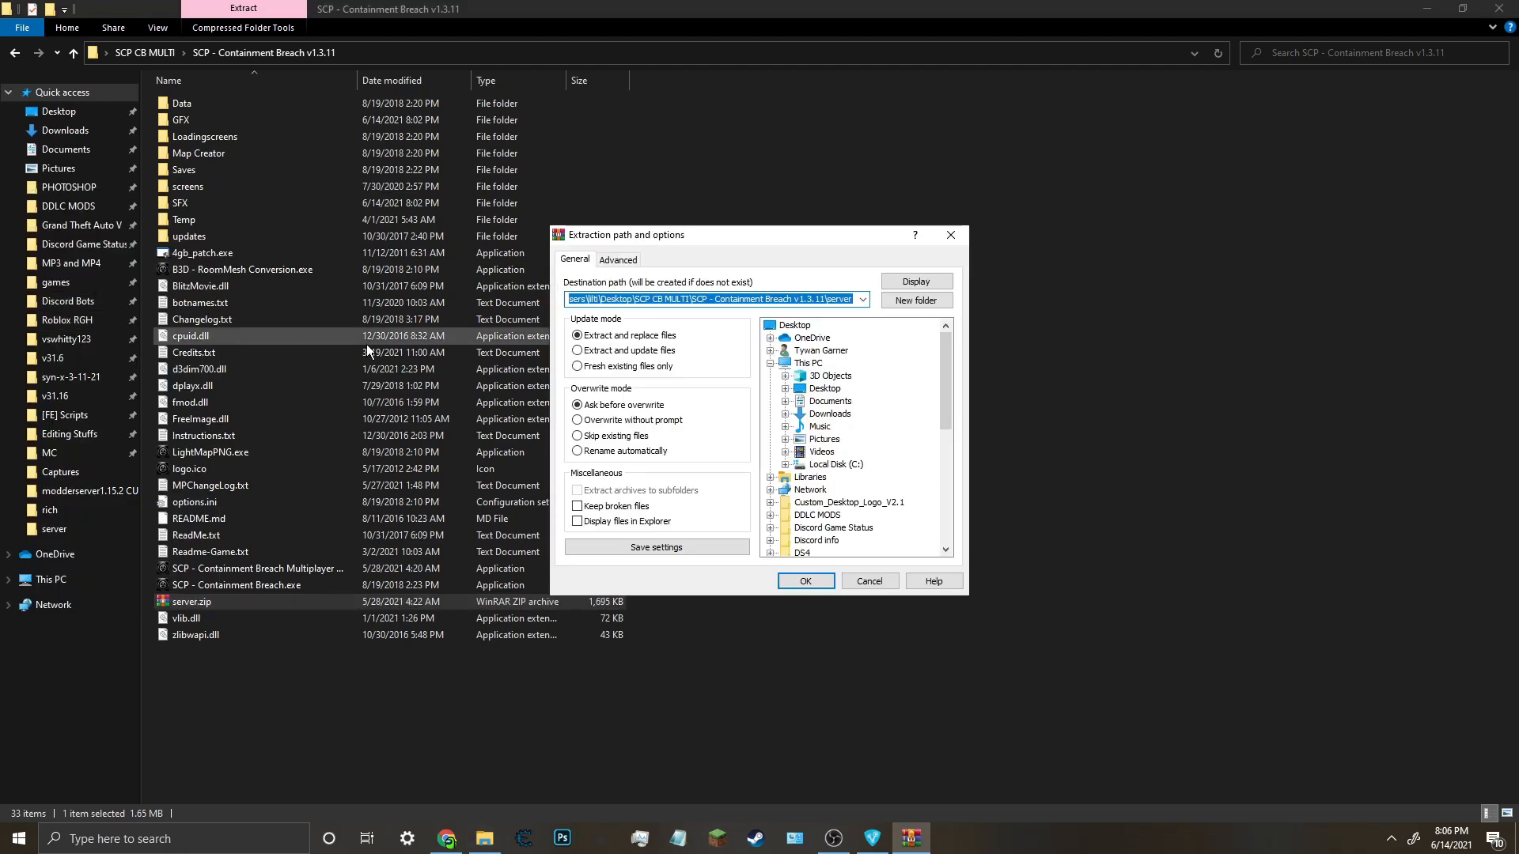
left_click(796, 579)
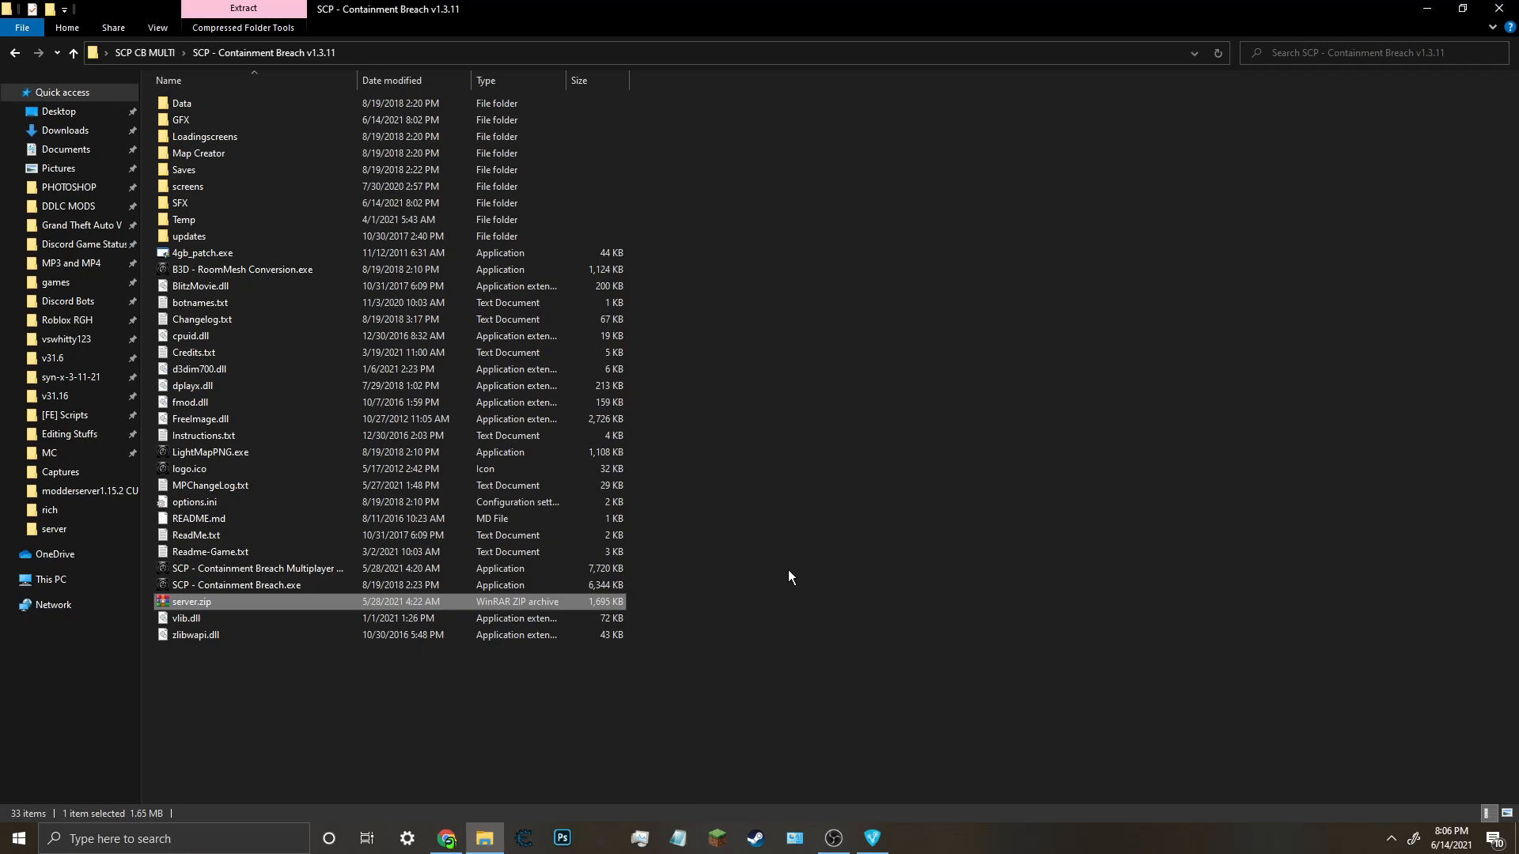
Open the extracted server folder, run server0.9.9.exe, and move its console window clear of the file list.
left_click(230, 206)
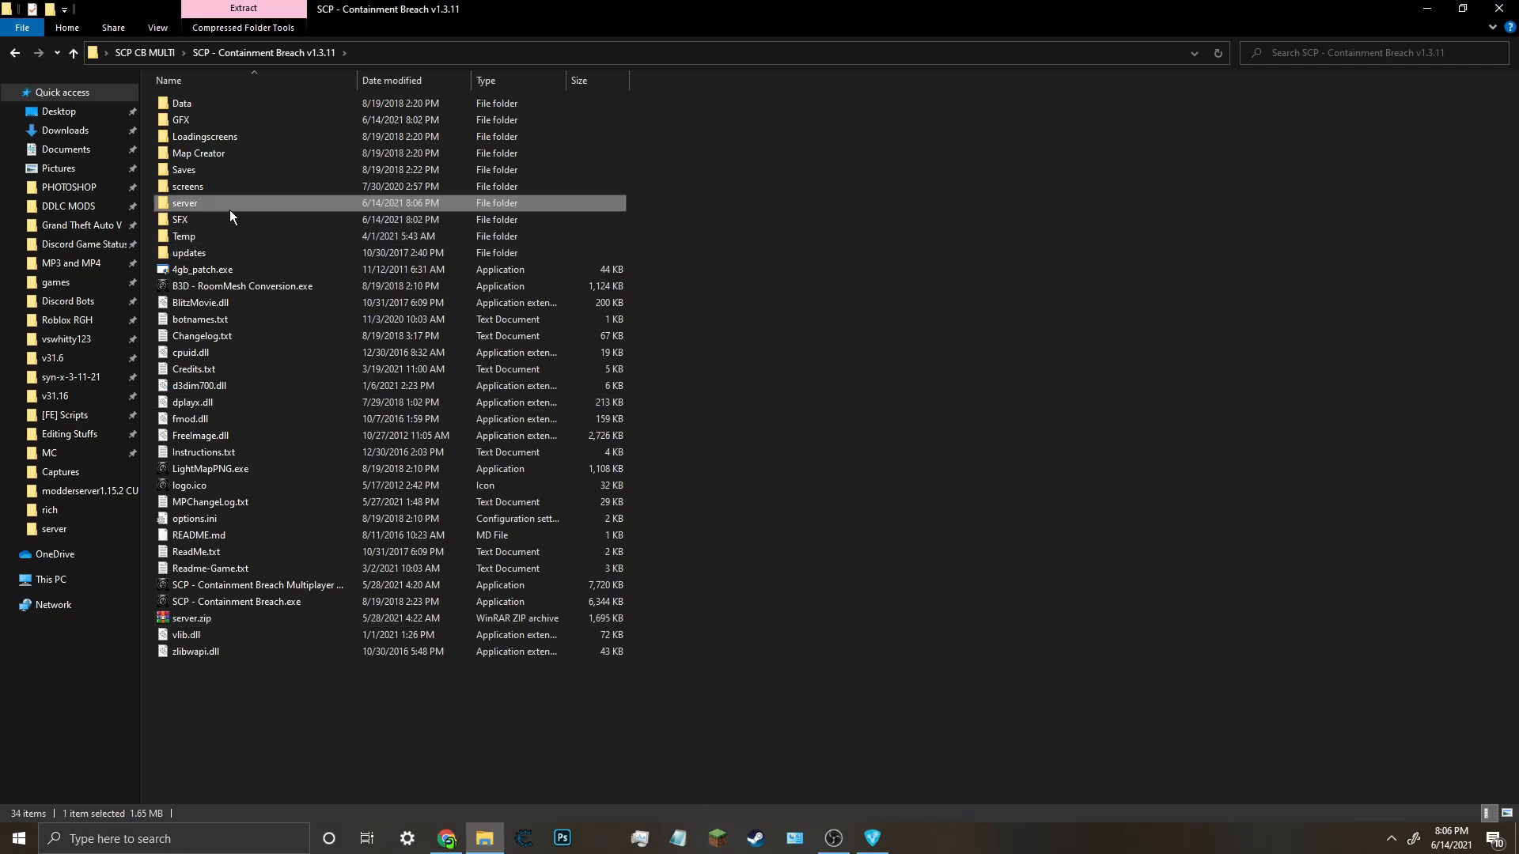
double_click(215, 205)
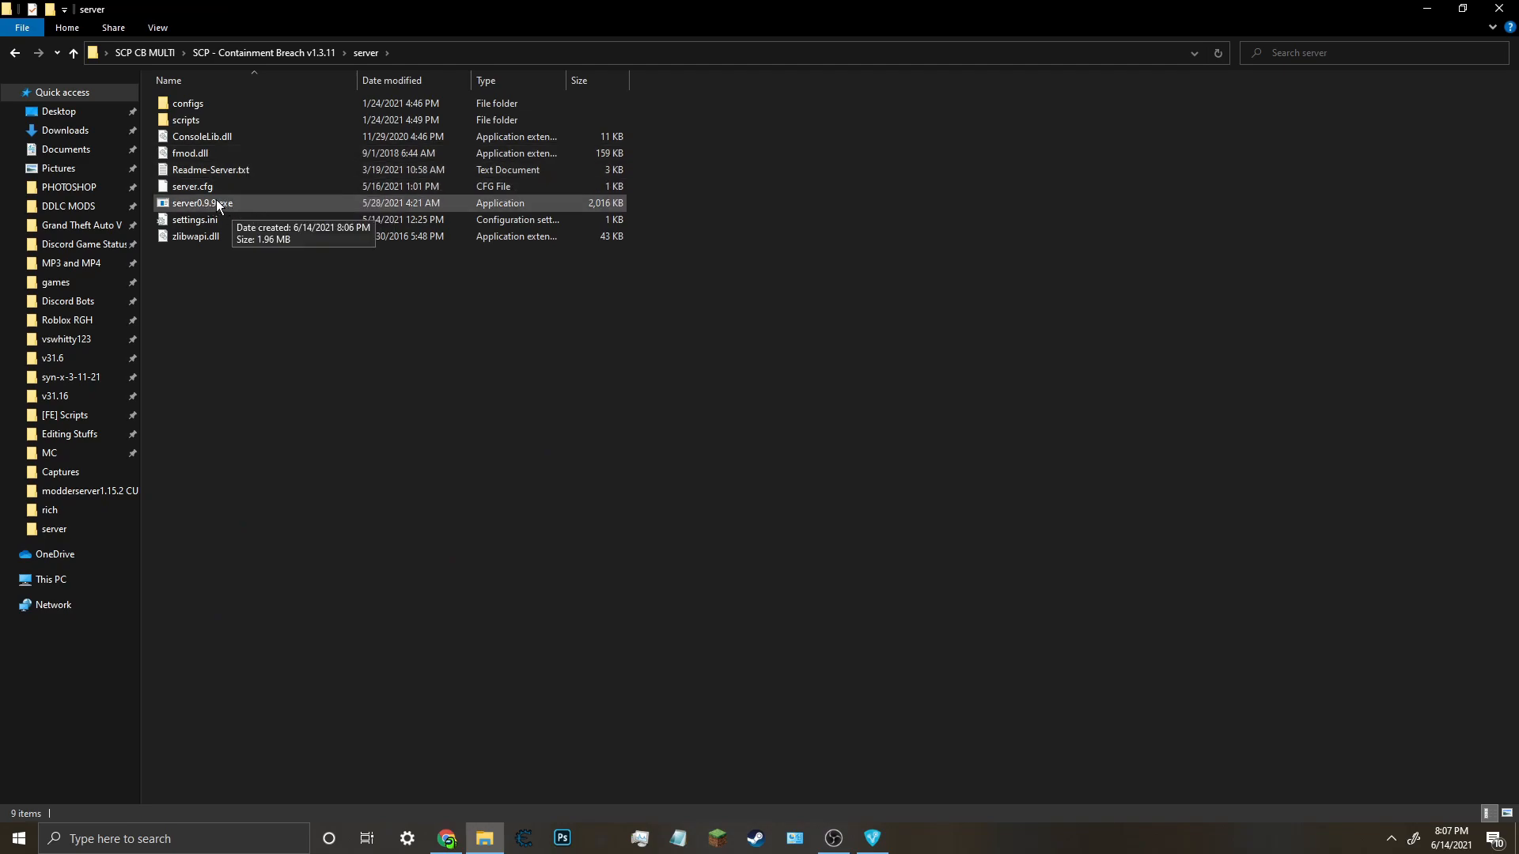
double_click(212, 204)
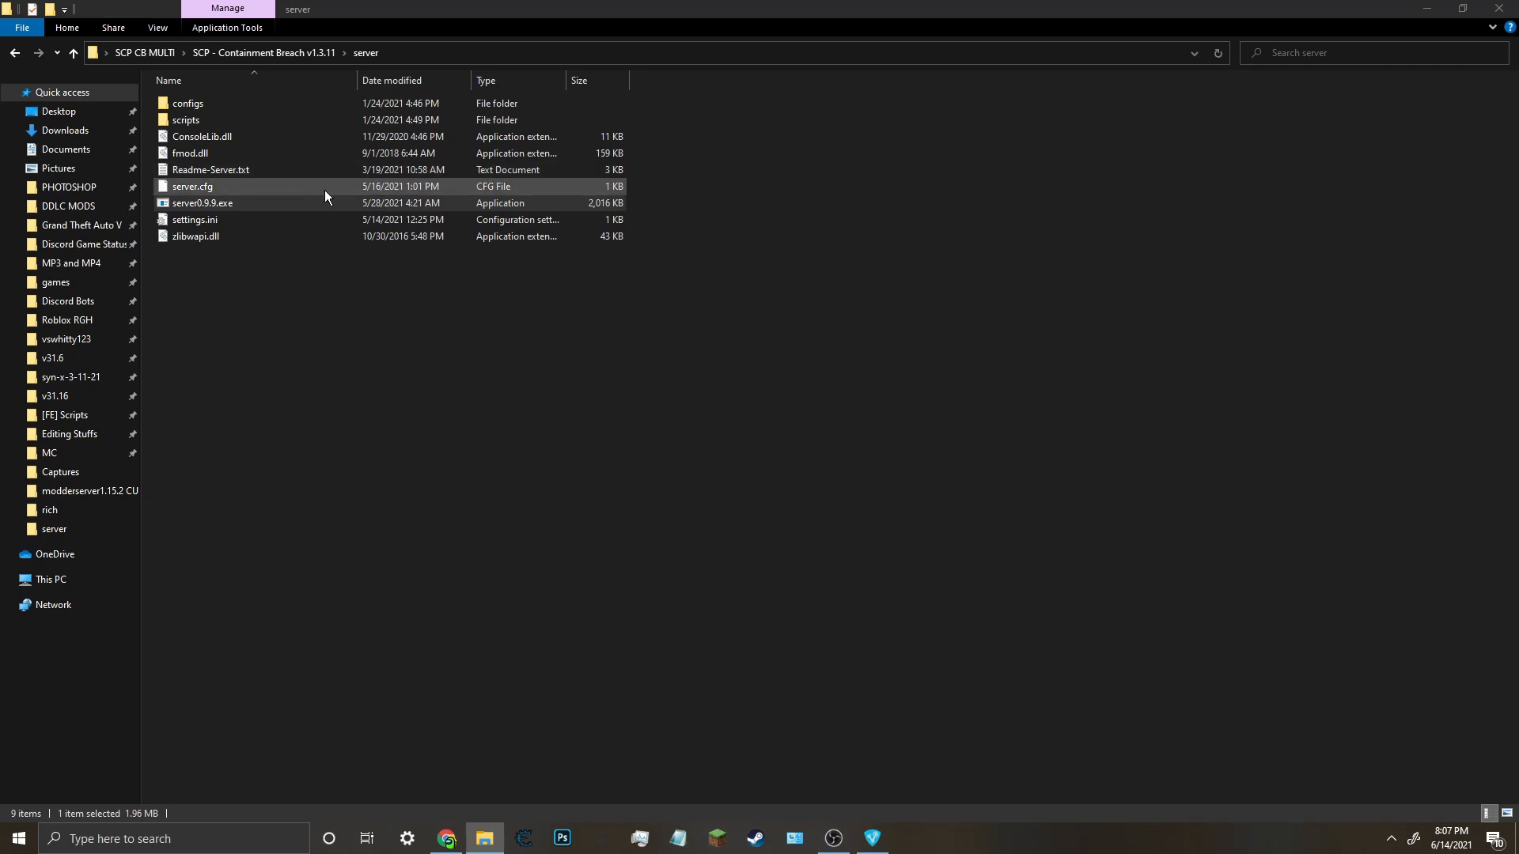
left_click_drag(424, 211, 943, 189)
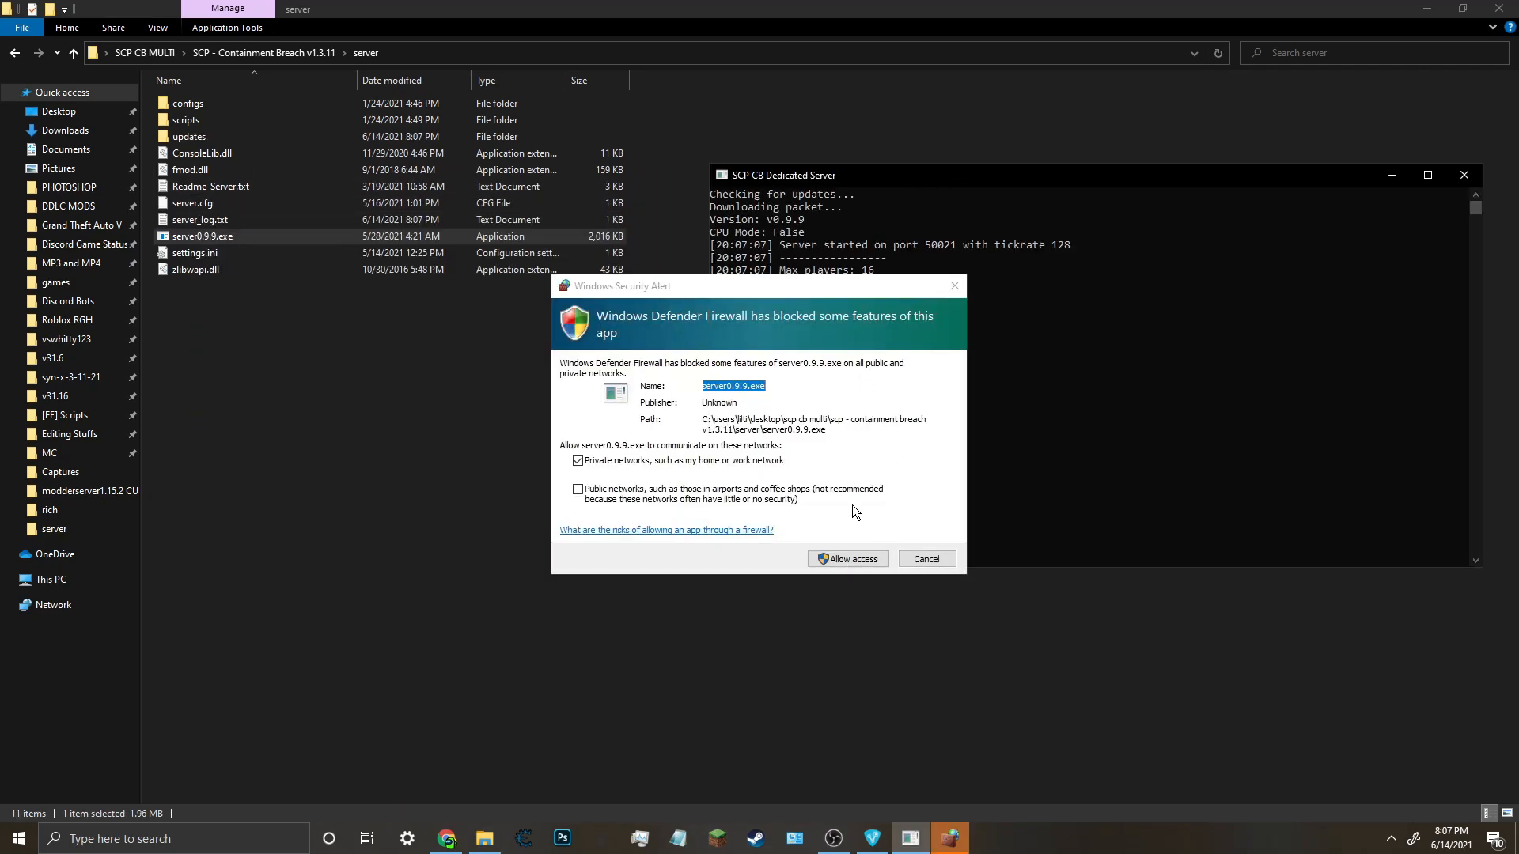
Allow server0.9.9.exe through Windows Defender Firewall on both private and public networks.
left_click_drag(764, 294, 546, 226)
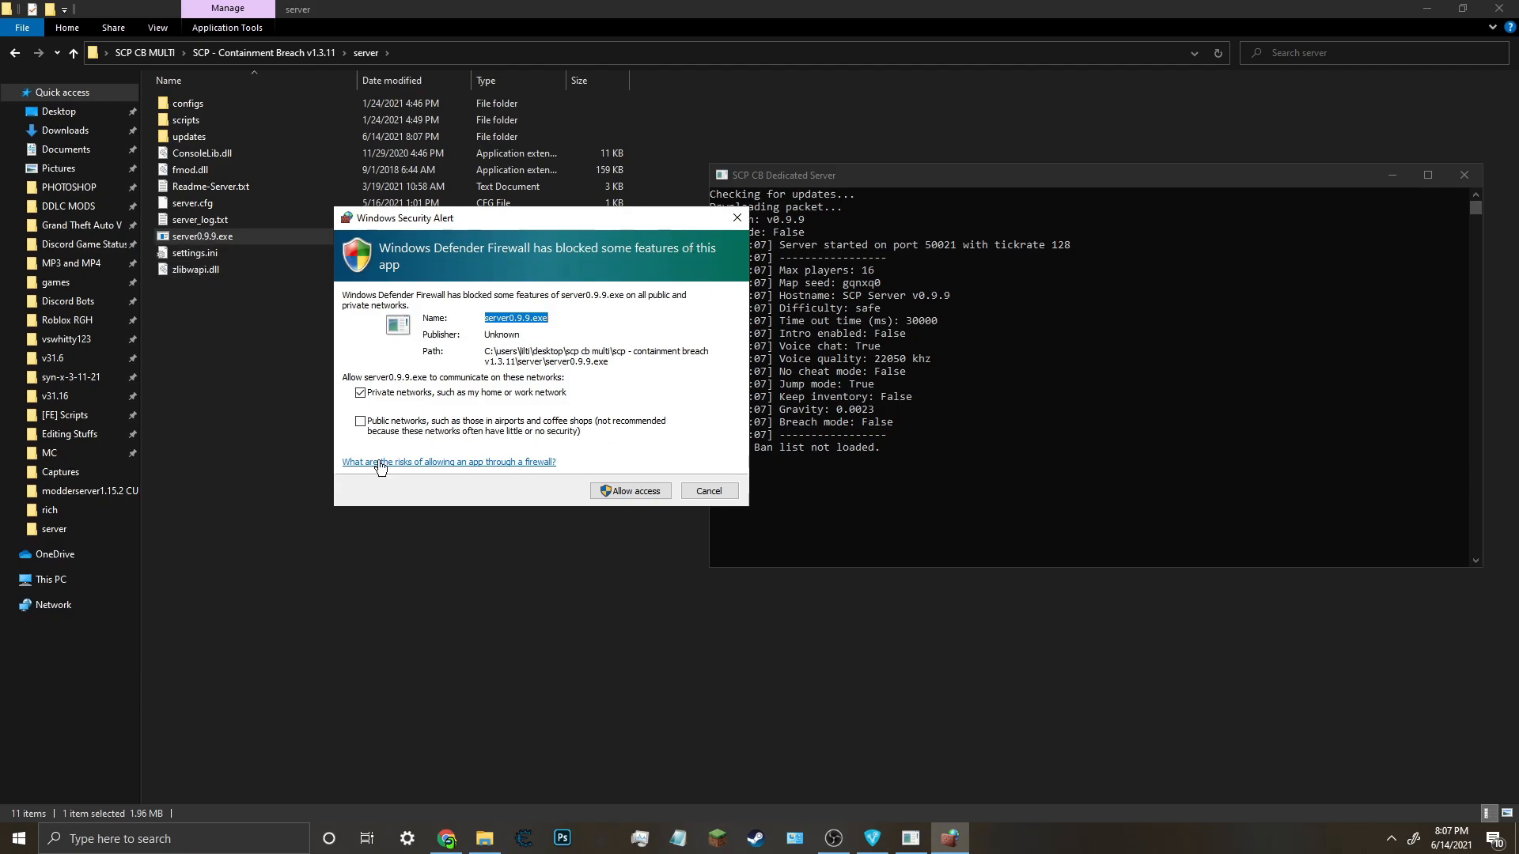
left_click(360, 428)
left_click(636, 490)
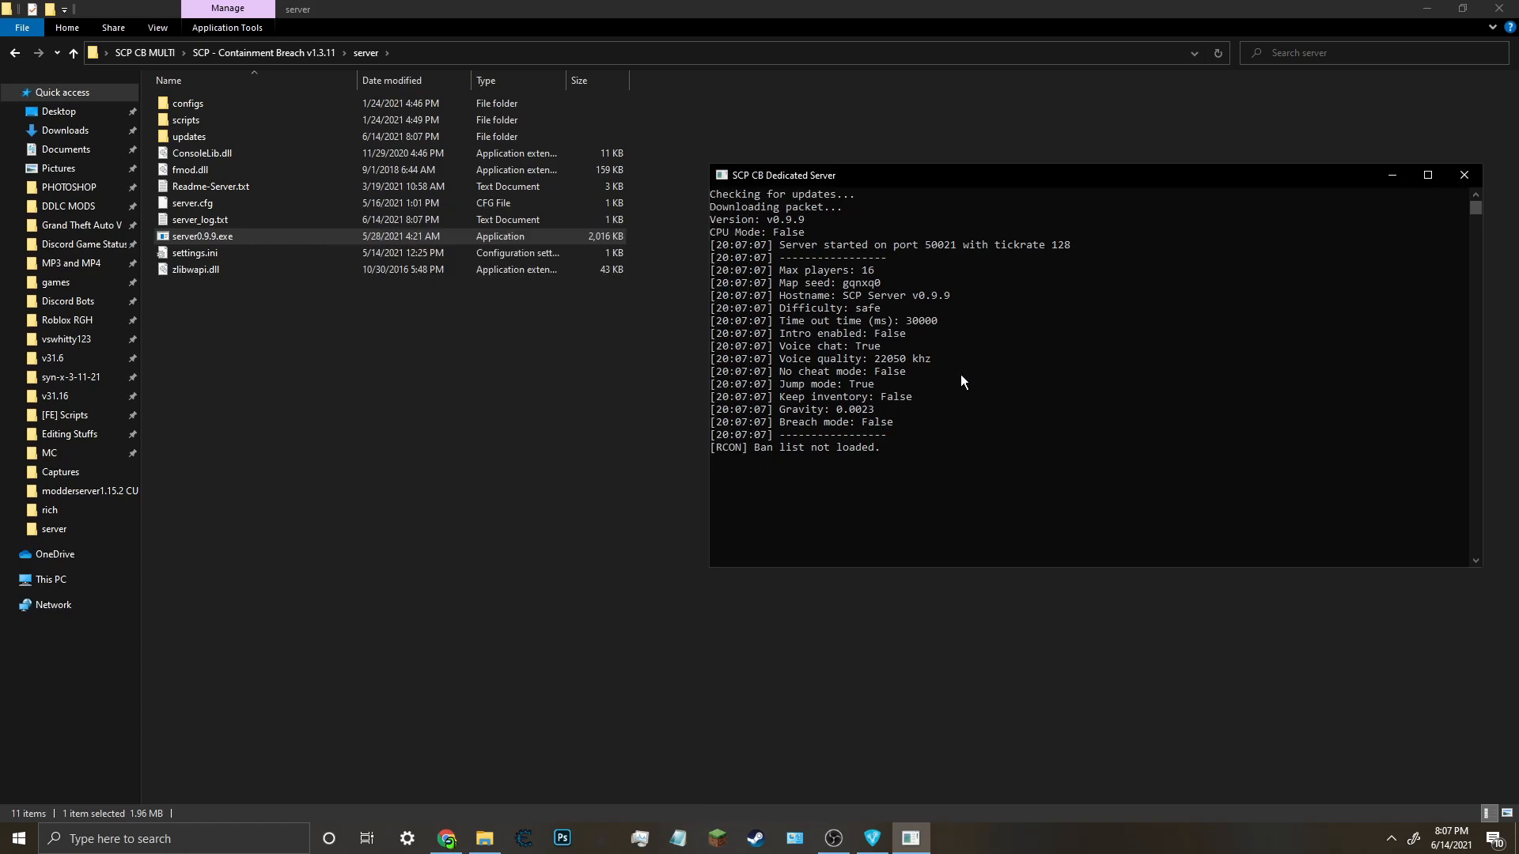
Move the SCP CB Dedicated Server window farther aside and bring the server folder back up in File Explorer.
left_click_drag(858, 181, 865, 132)
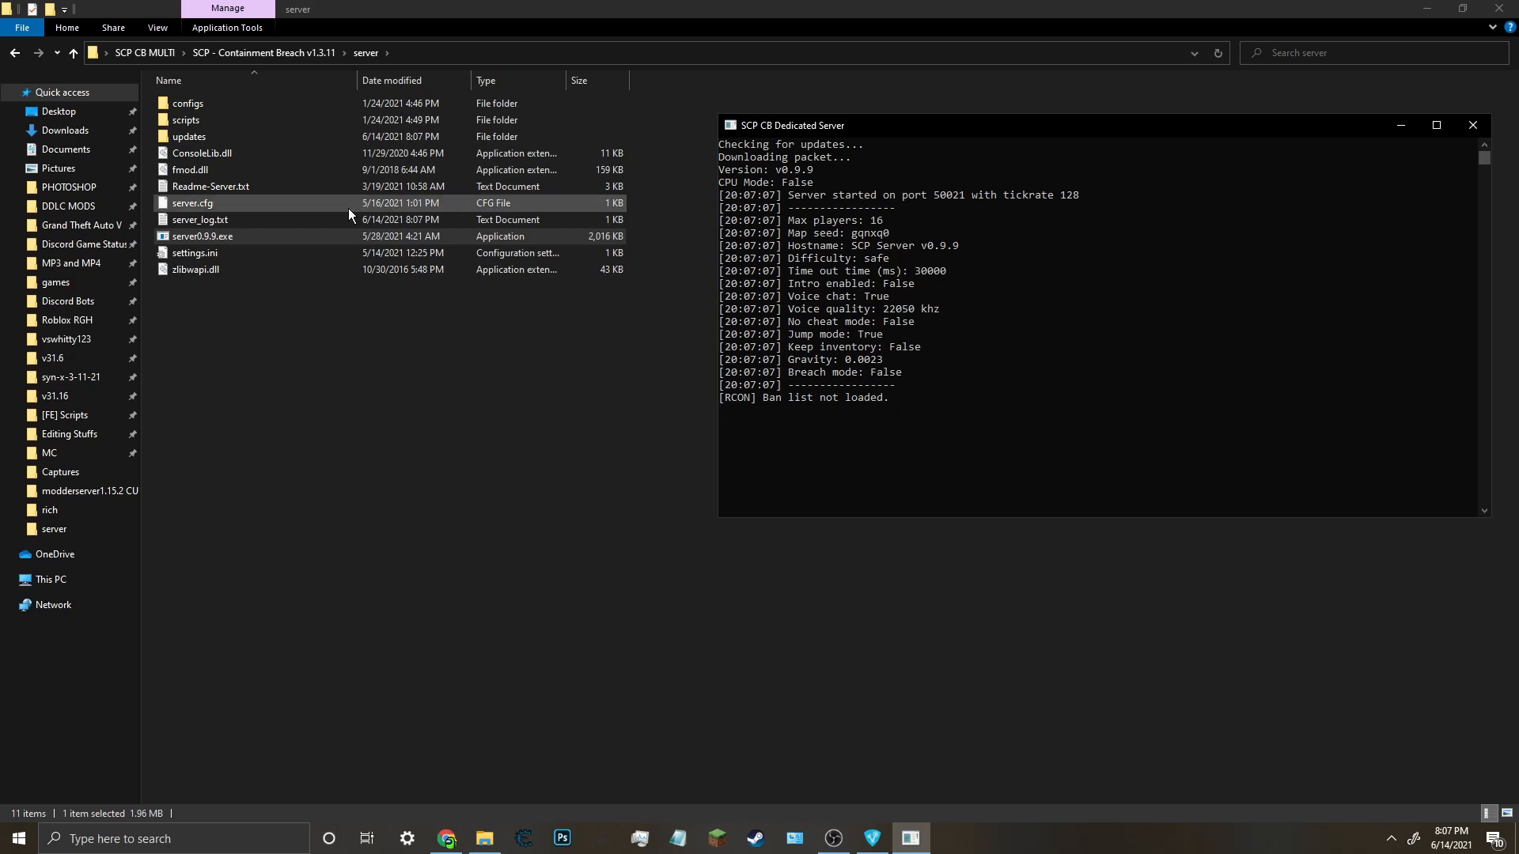
mouse_move(898, 139)
left_mouse_down()
mouse_move(761, 169)
mouse_move(925, 138)
left_mouse_up()
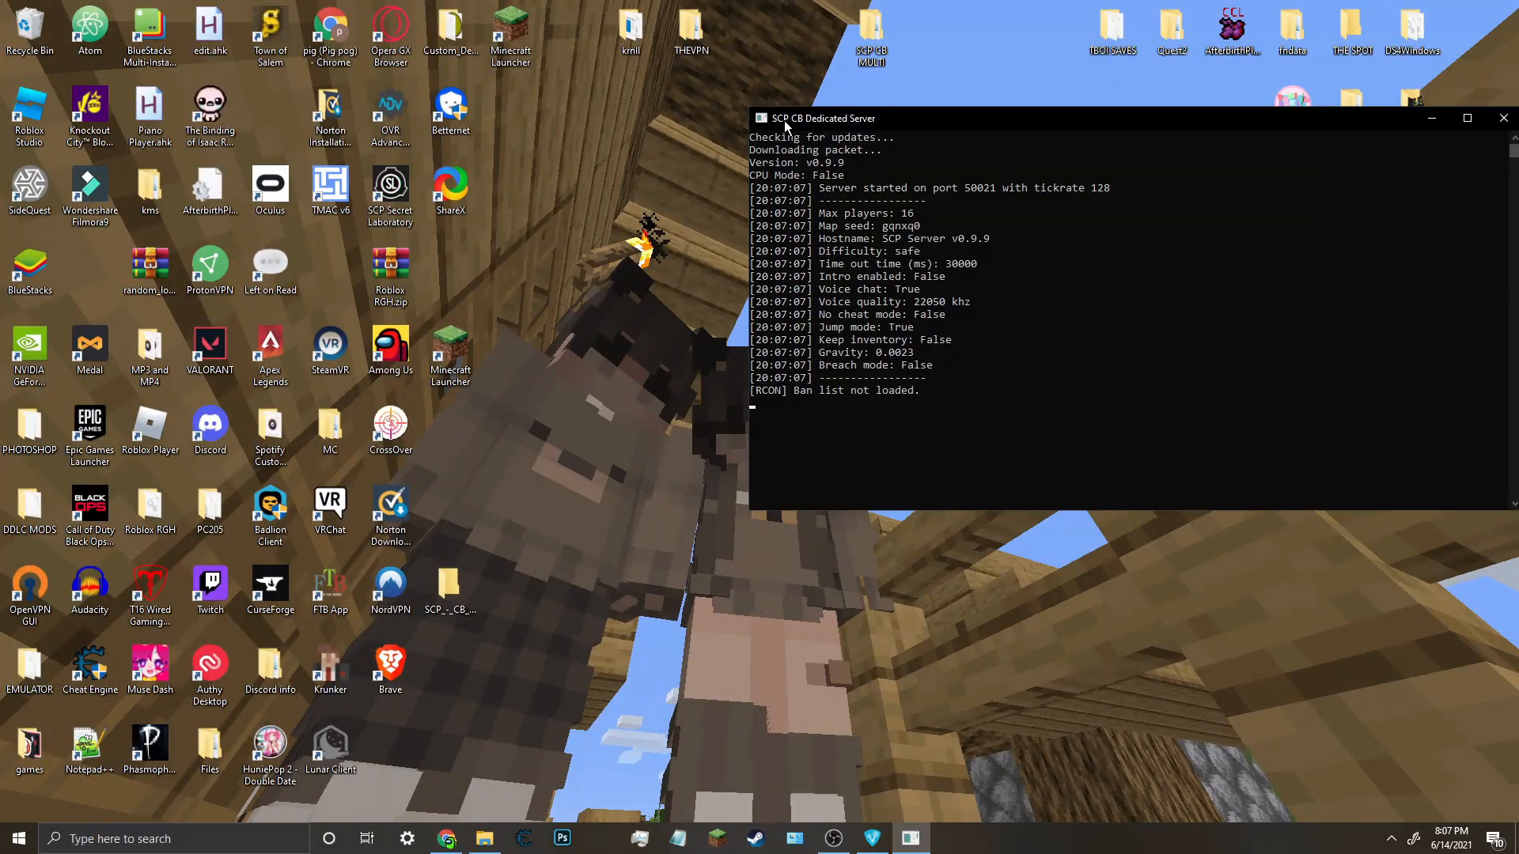
left_click(484, 839)
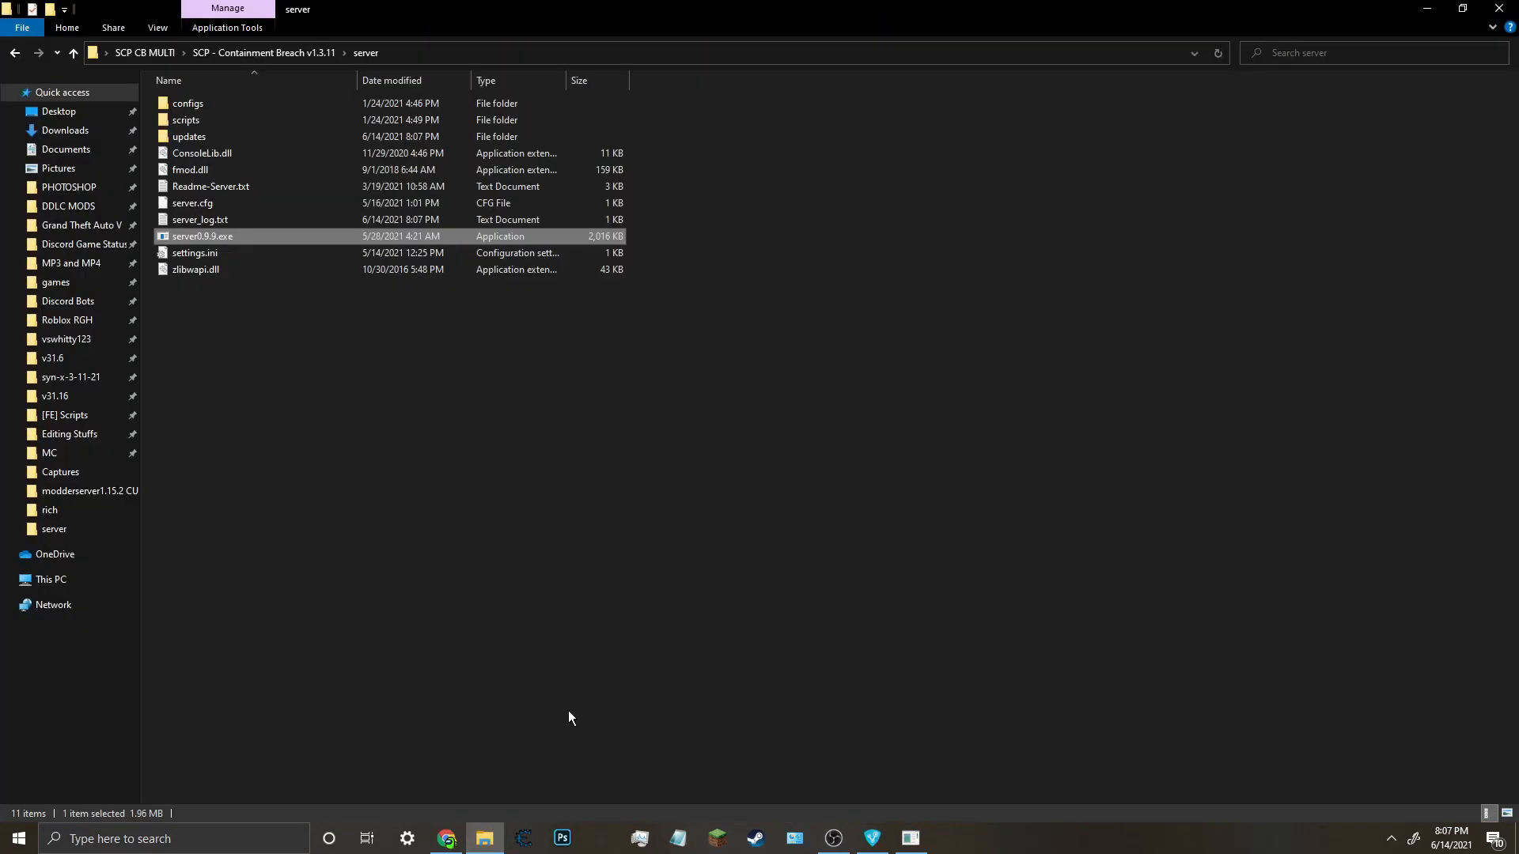
Run the SCP - Containment Breach Multiplayer application from the v1.3.11 folder and launch it at 1920x1080 in borderless windowed mode.
left_click(285, 62)
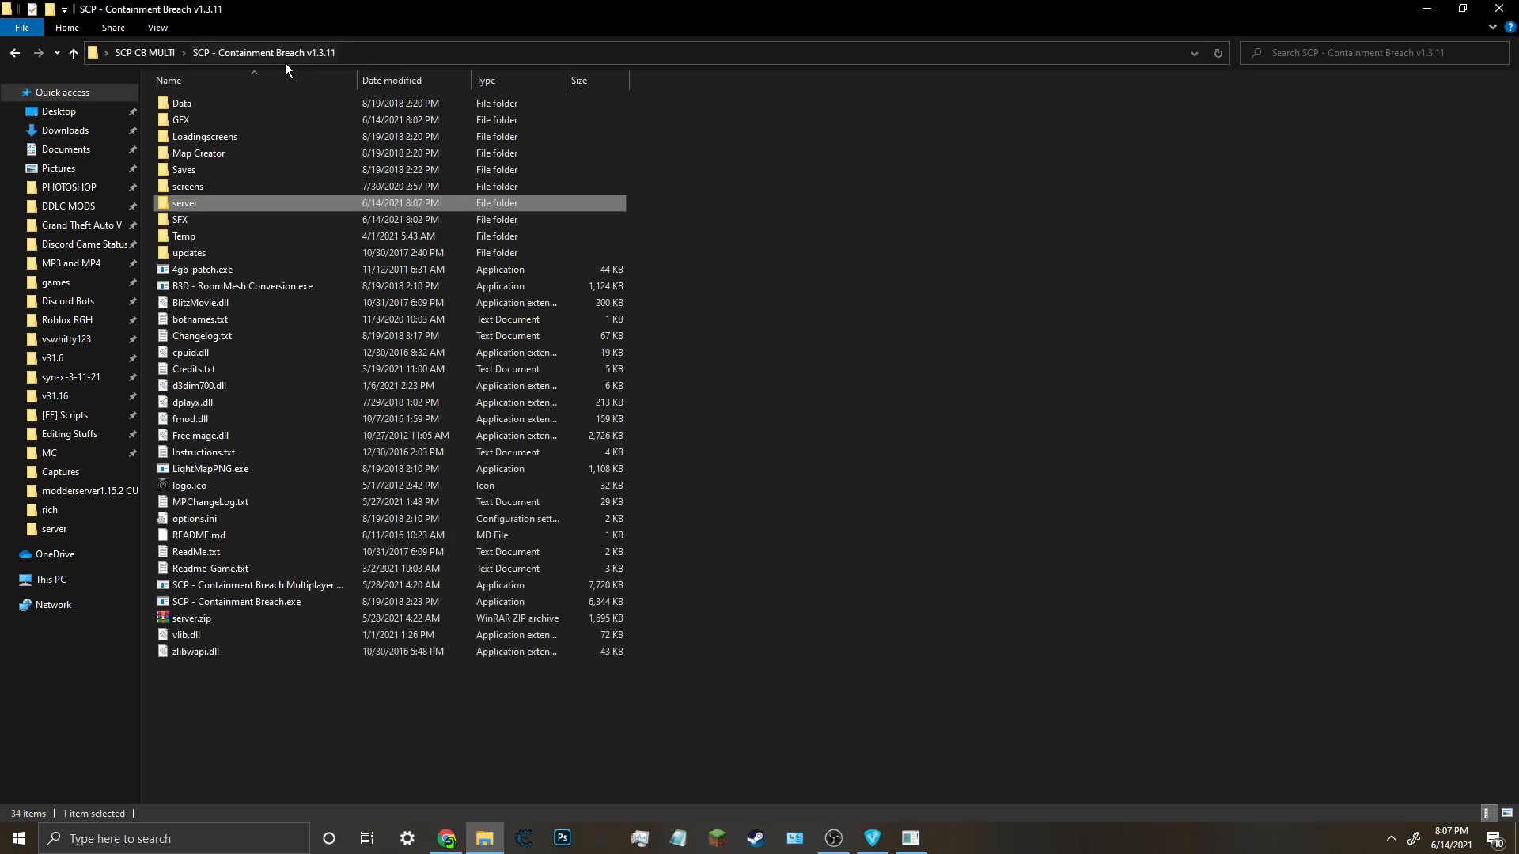
double_click(235, 585)
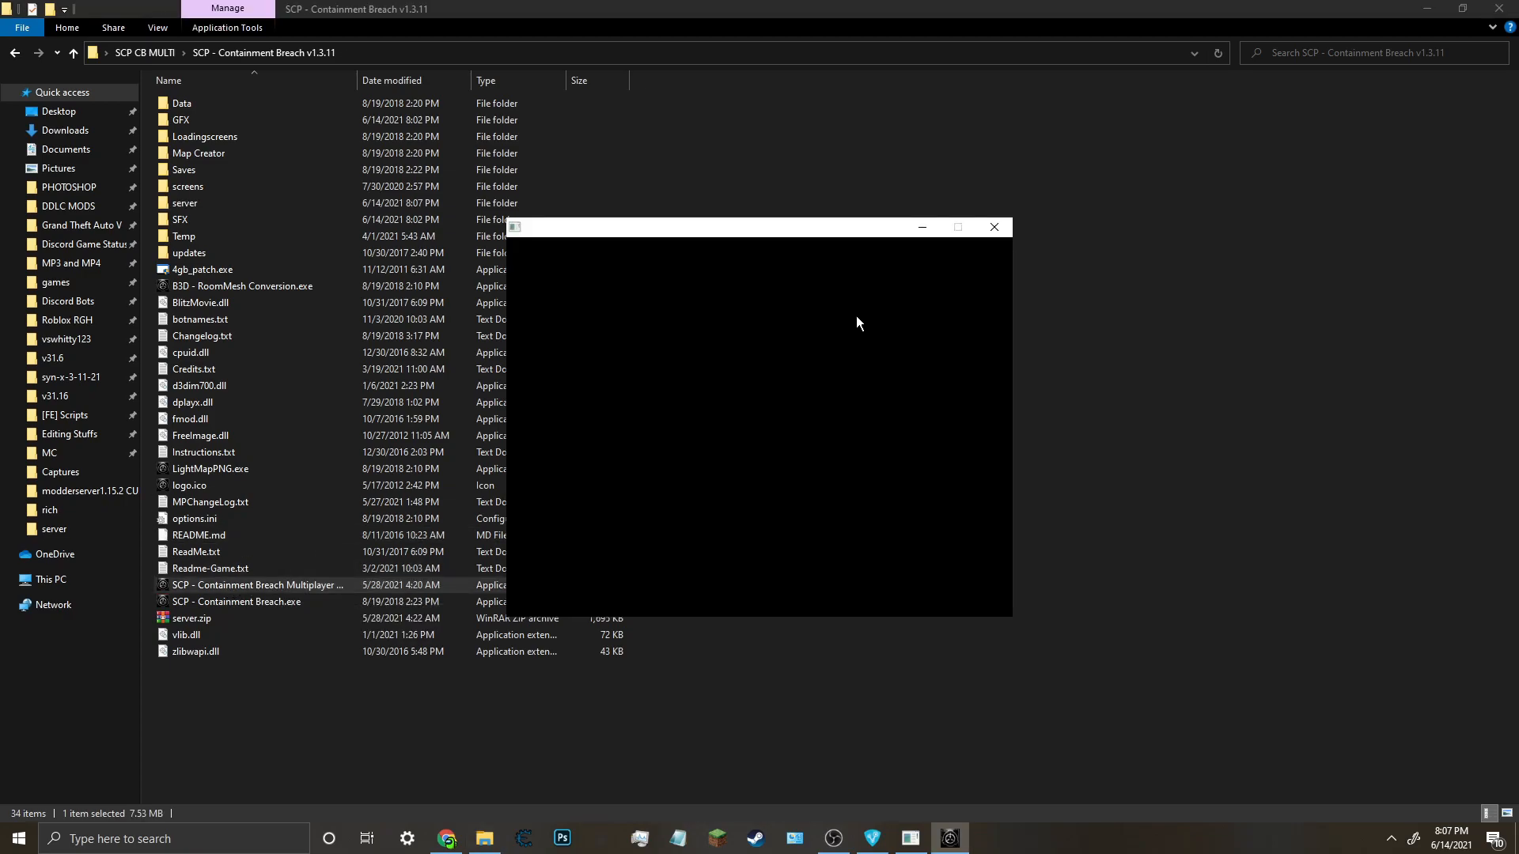
left_click(731, 438)
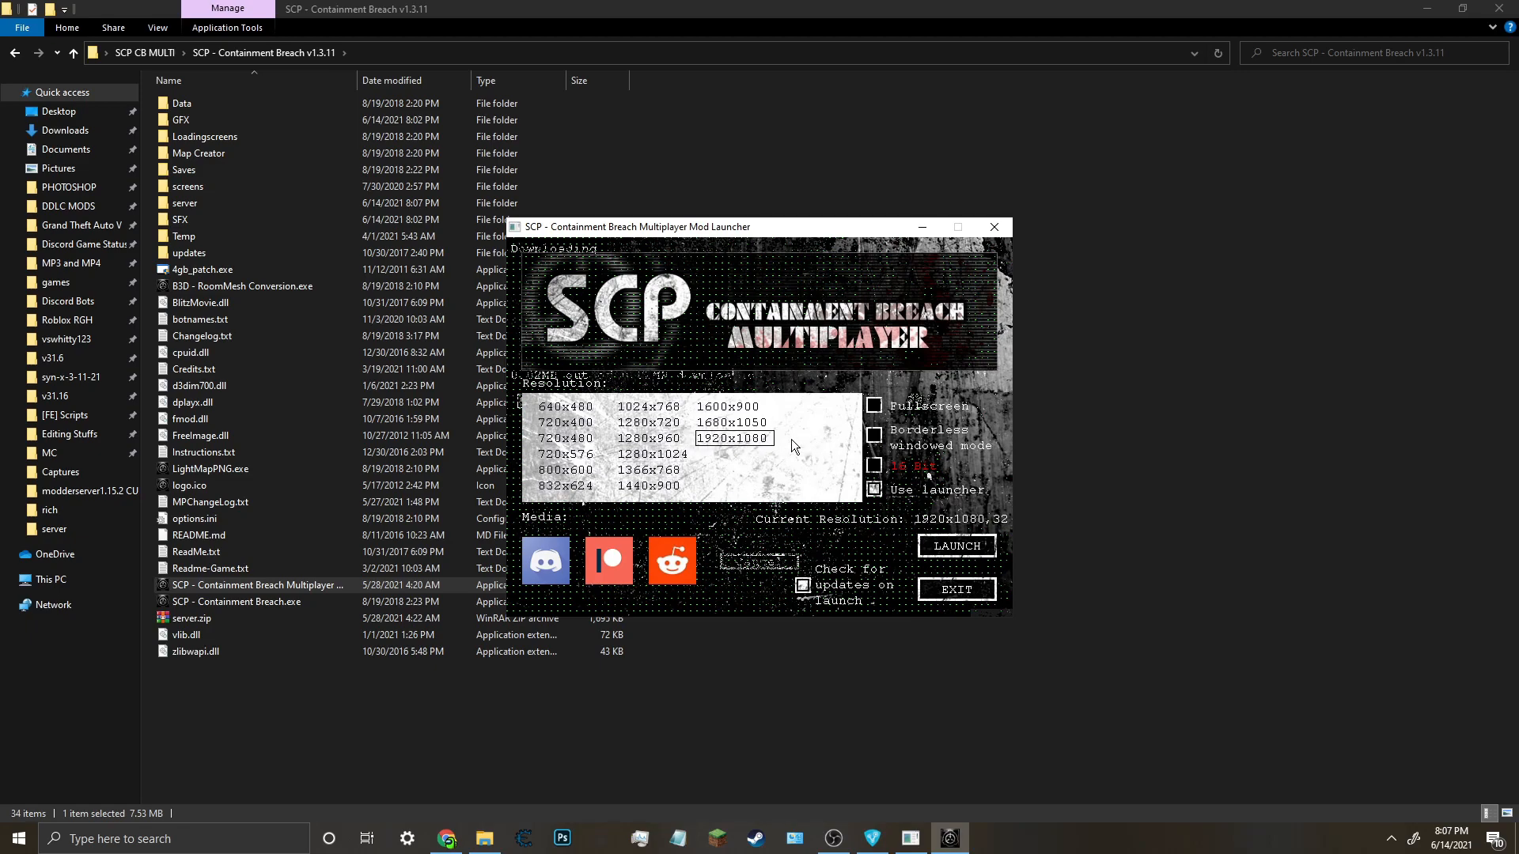
left_click(874, 435)
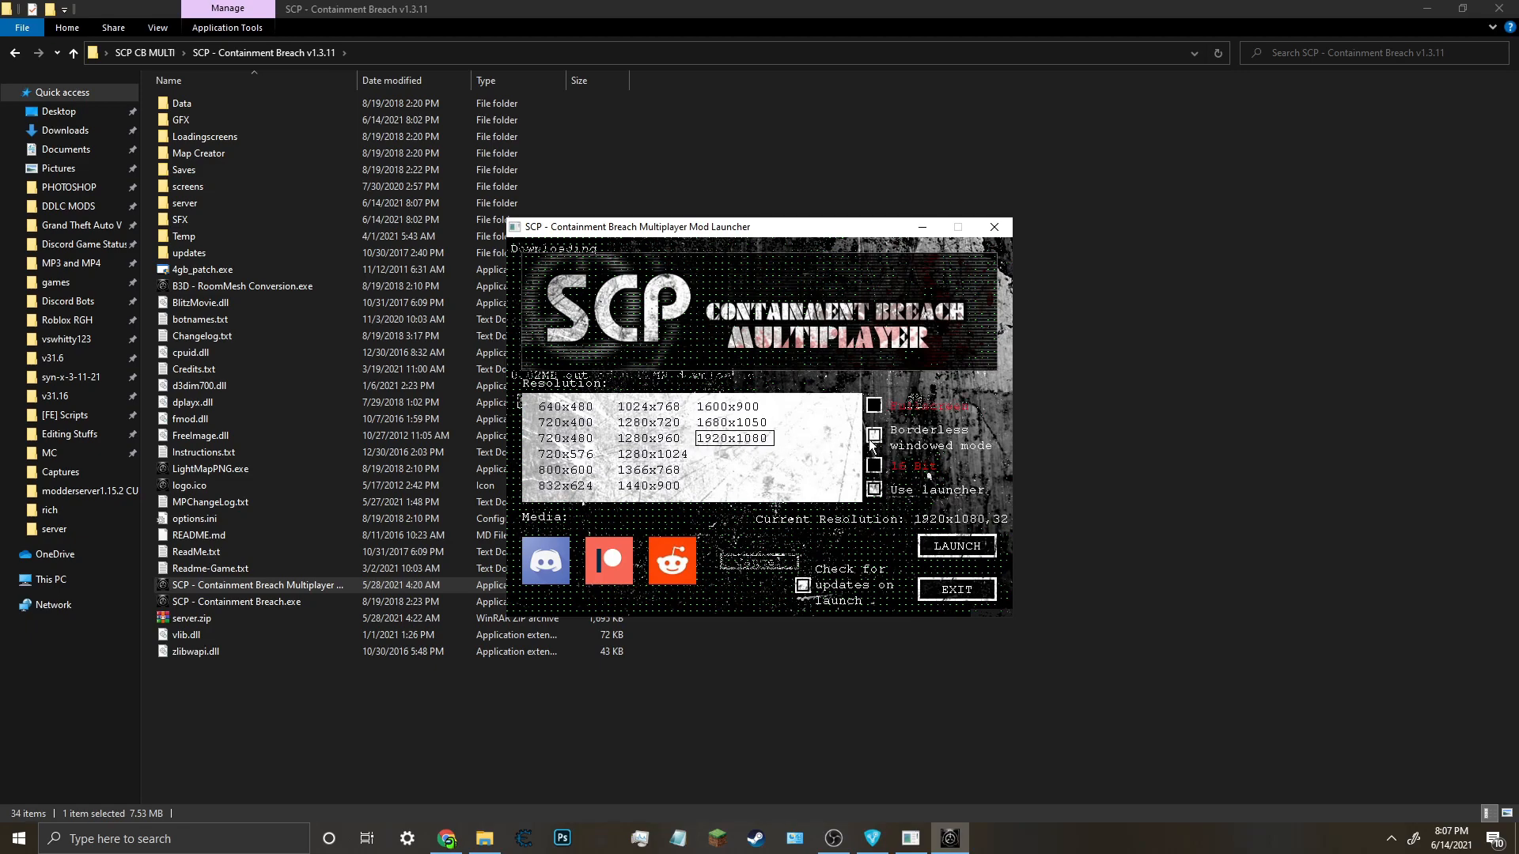
left_click(946, 549)
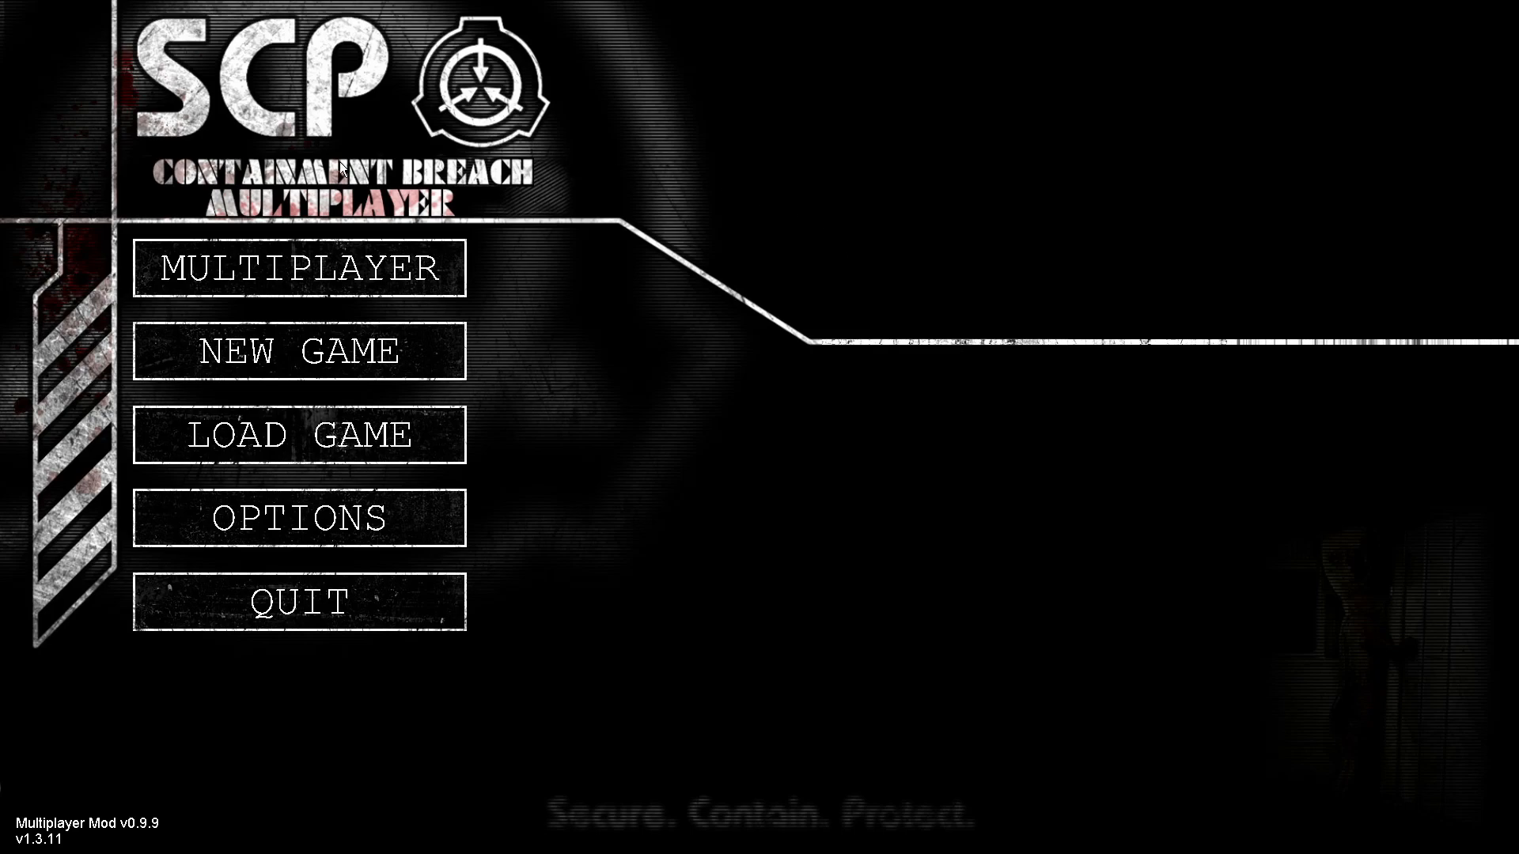
Lower the music and sound volume to near the low end in the audio options and return to the main menu.
left_click(367, 532)
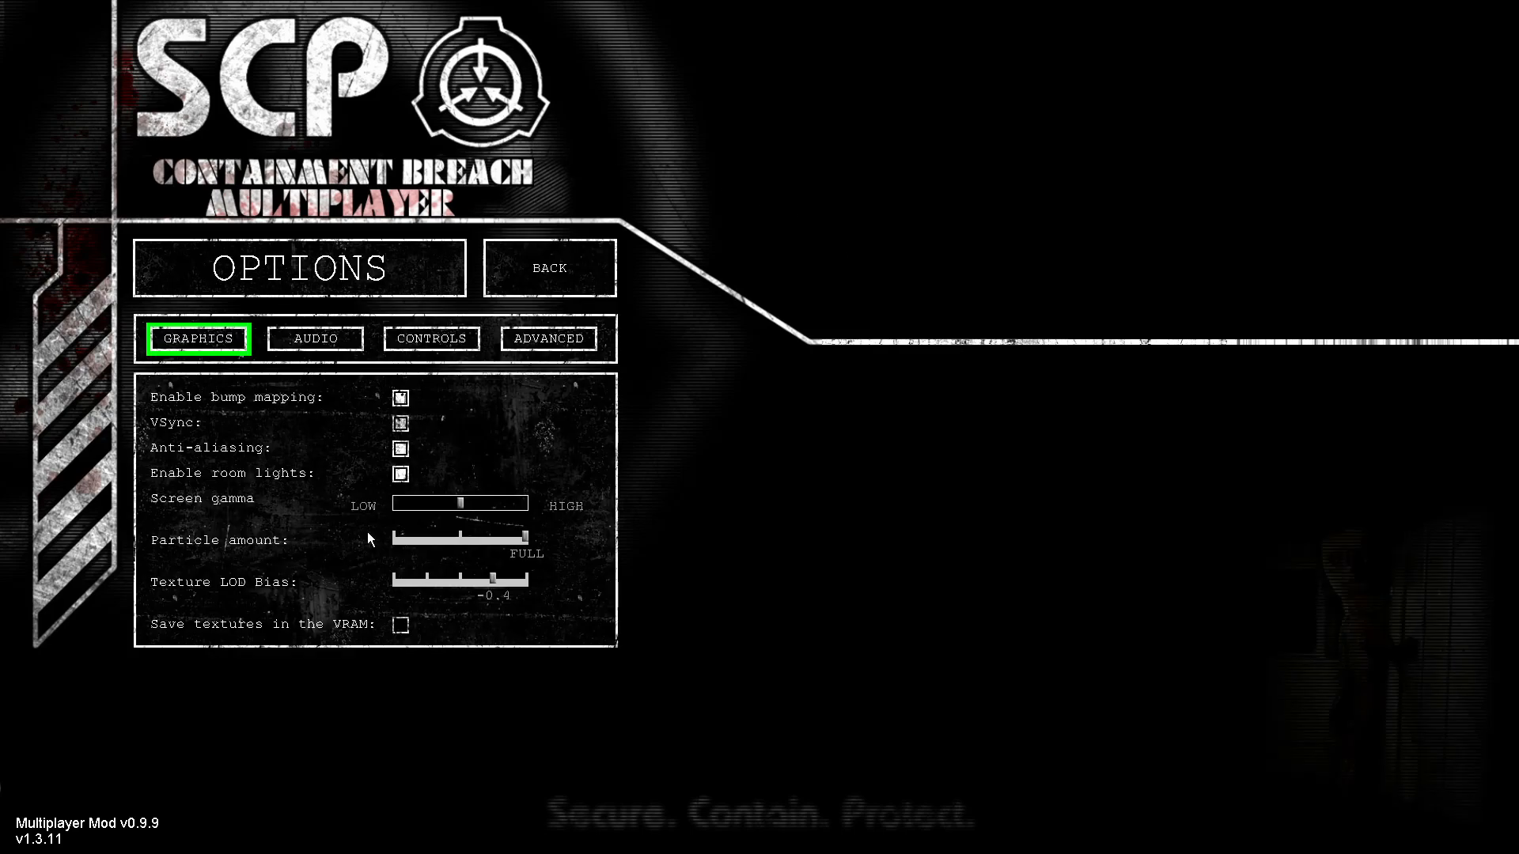
left_click(361, 338)
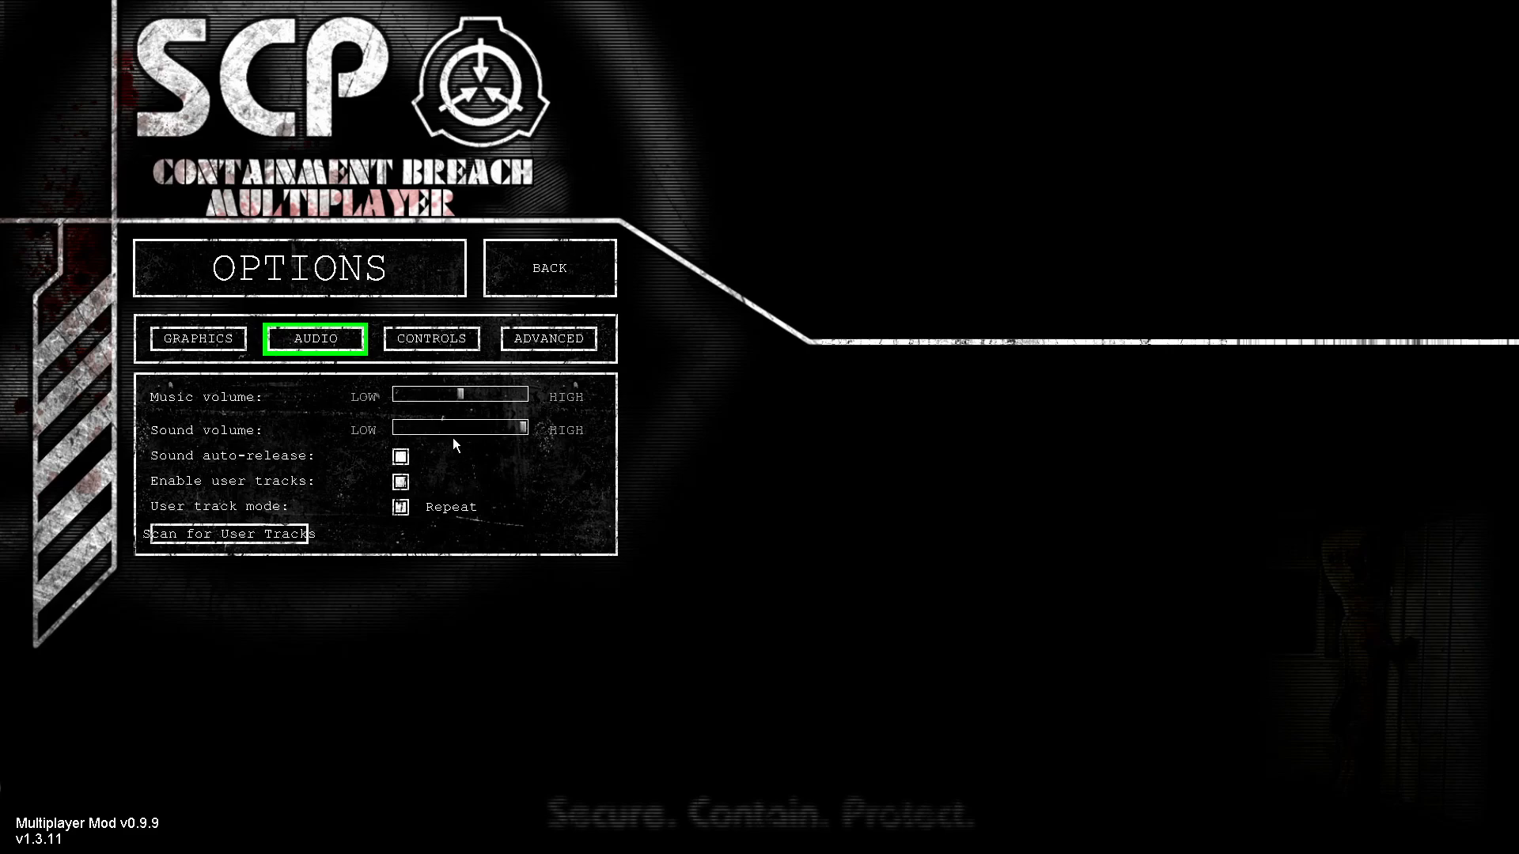
left_click(427, 395)
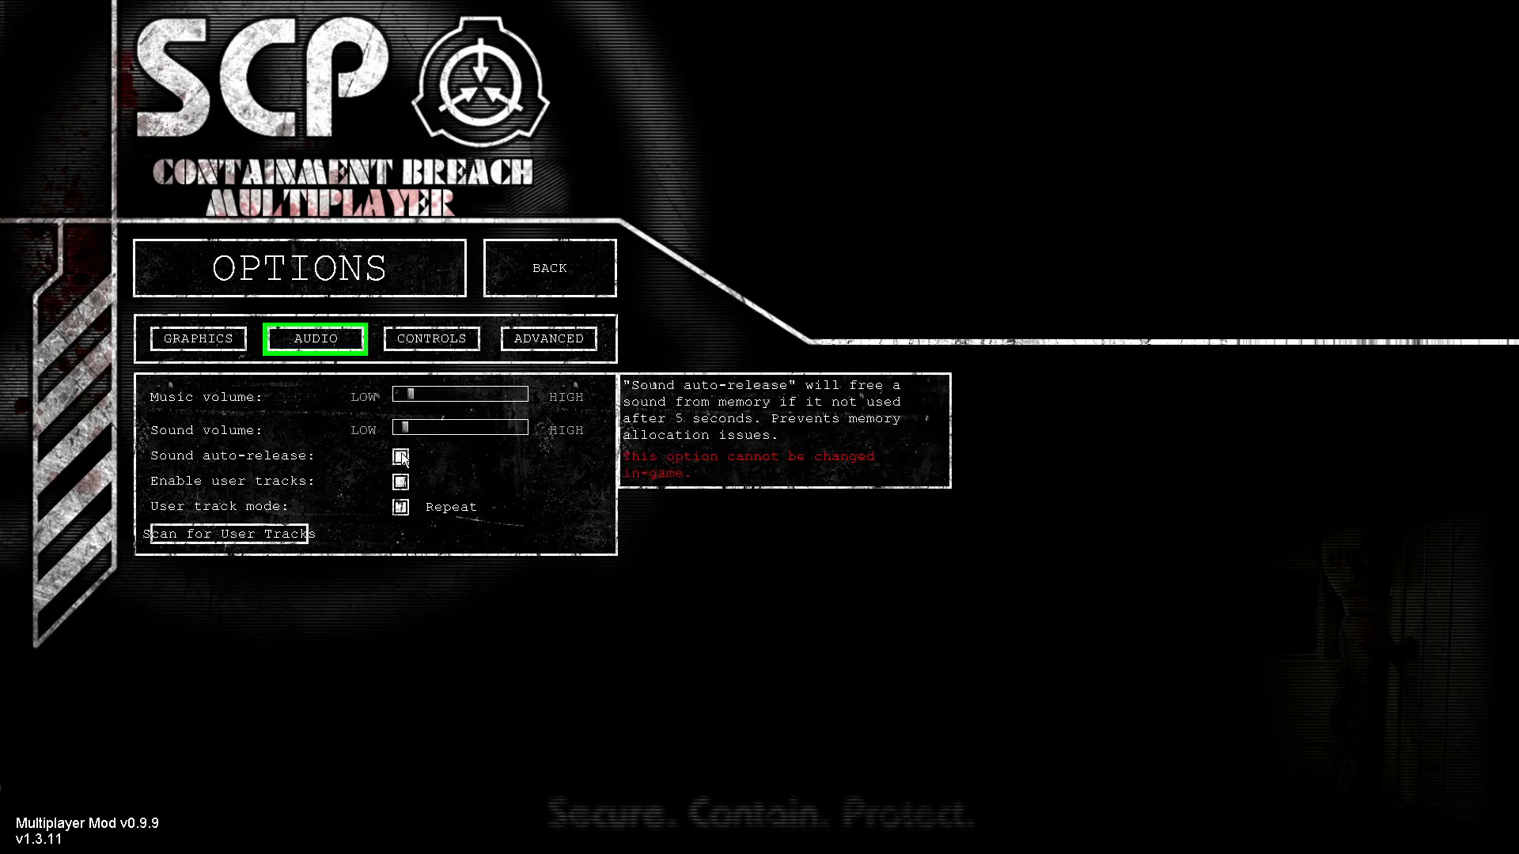
left_click(198, 338)
left_click(567, 283)
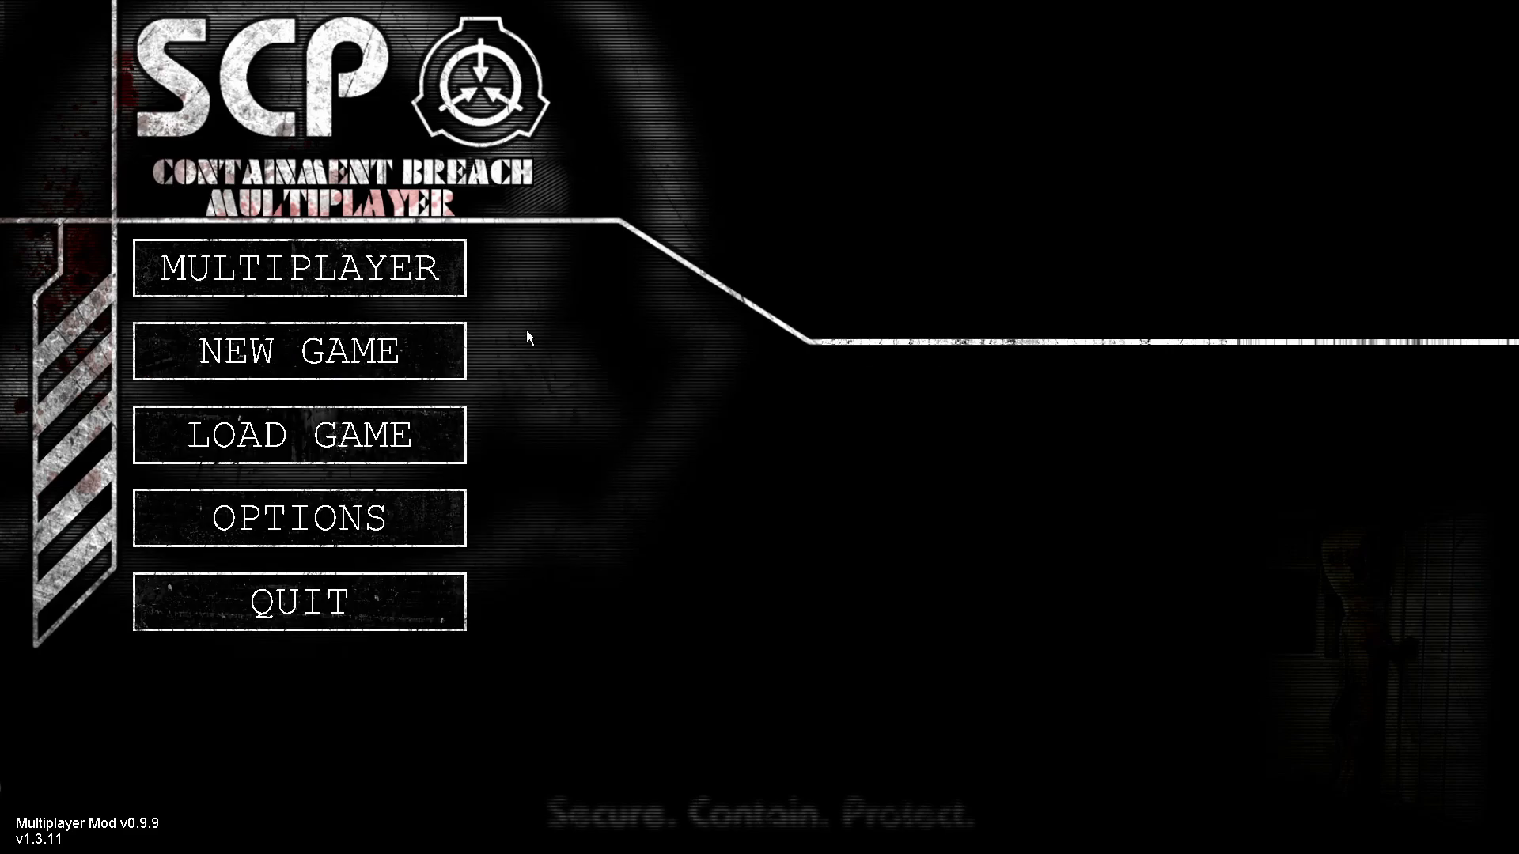
Open the multiplayer direct-connect dialog and bring up the Radmin VPN window beside it.
left_click(355, 284)
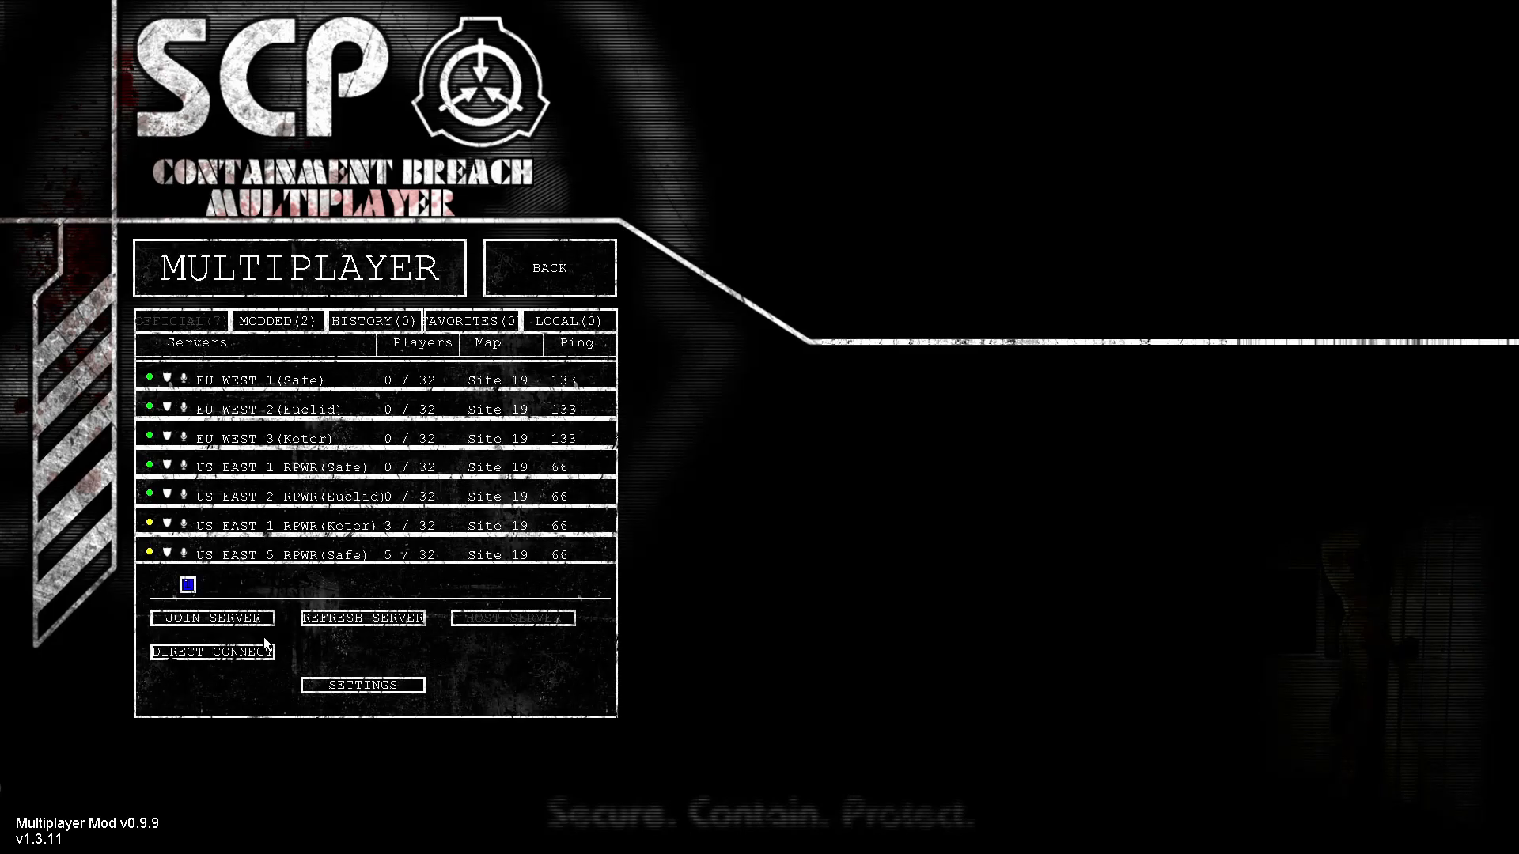
left_click(250, 654)
left_click(402, 432)
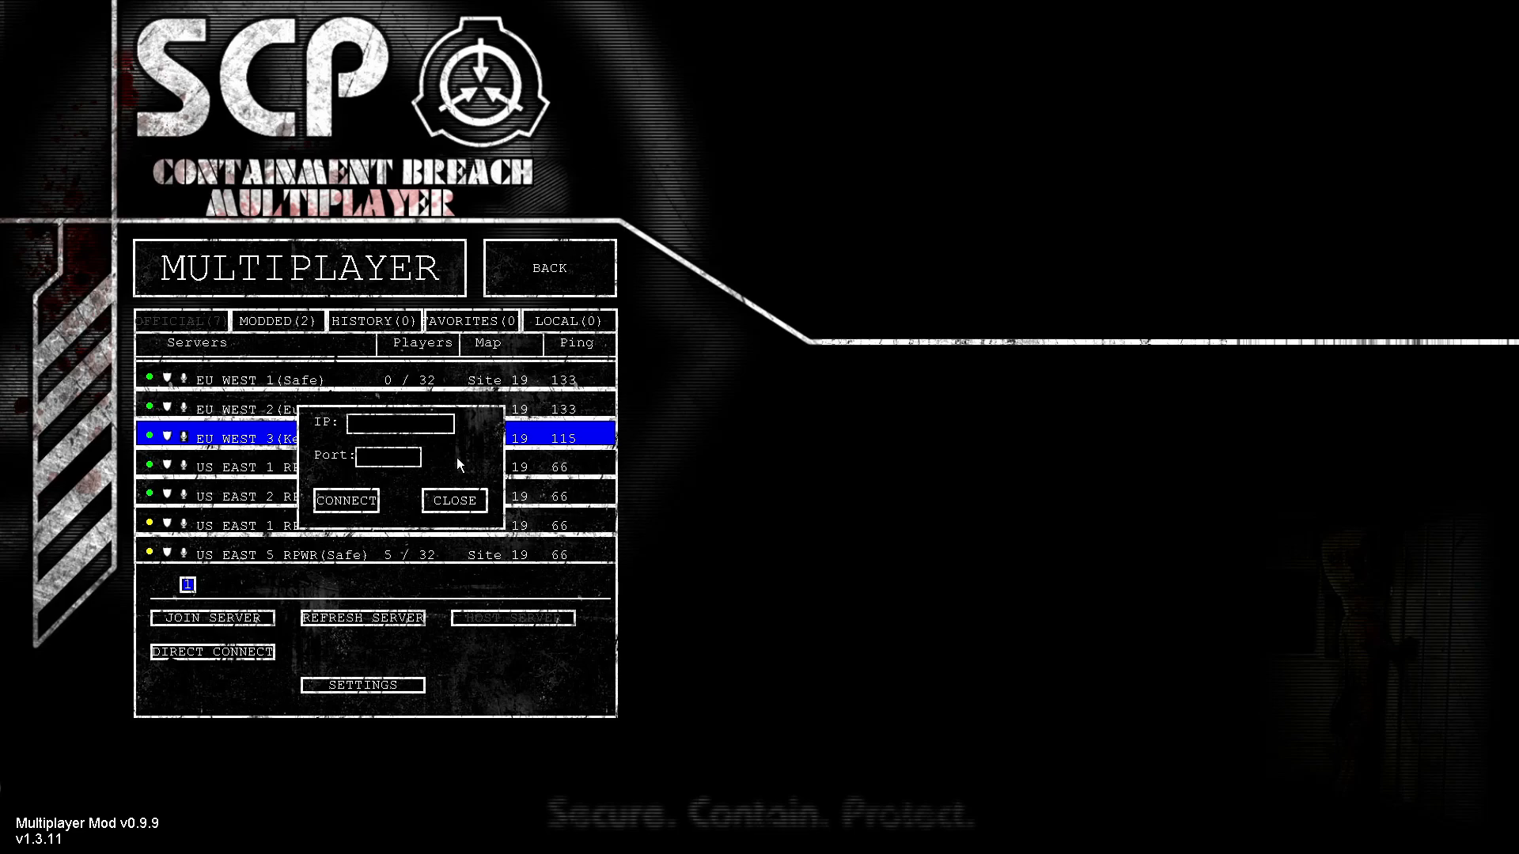
key("alt+Tab")
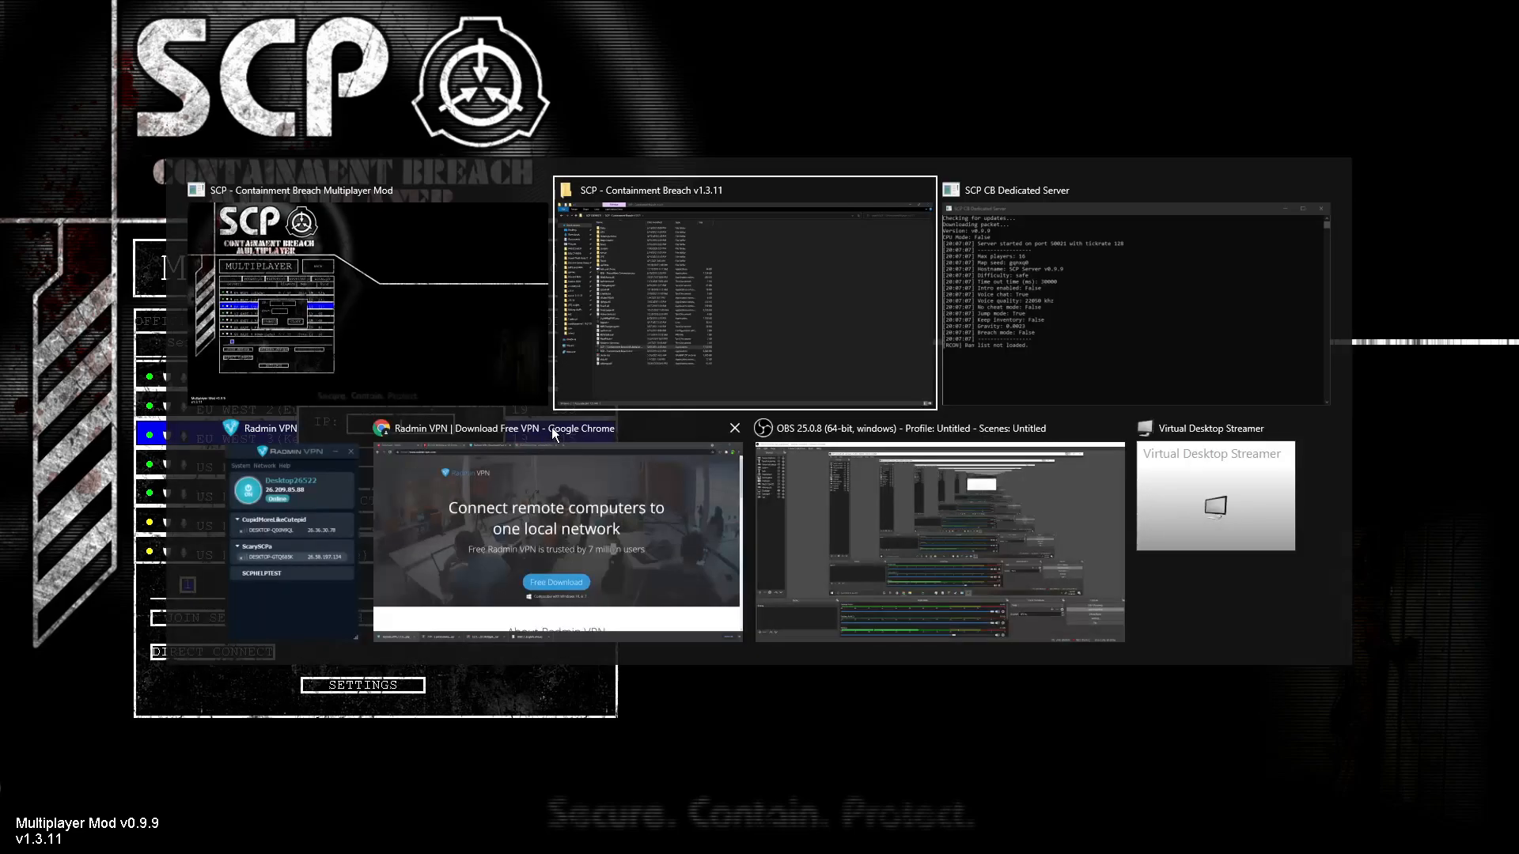
left_click(317, 506)
left_click_drag(1163, 166, 1135, 175)
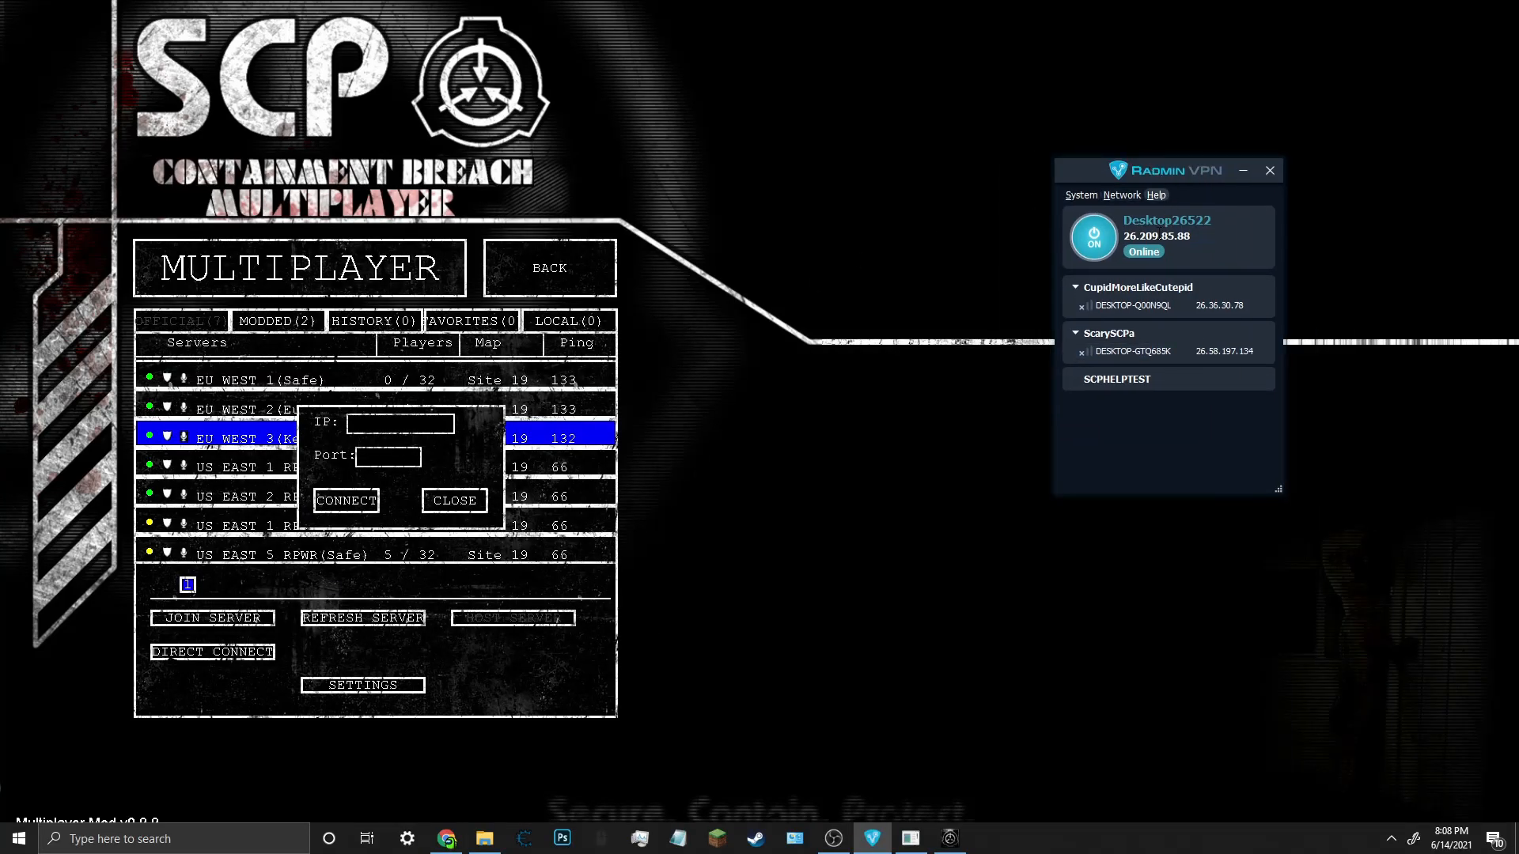
Copy this computer's IPv4 address from Radmin VPN and paste it as the IP in the game's direct-connect dialog.
right_click(1155, 235)
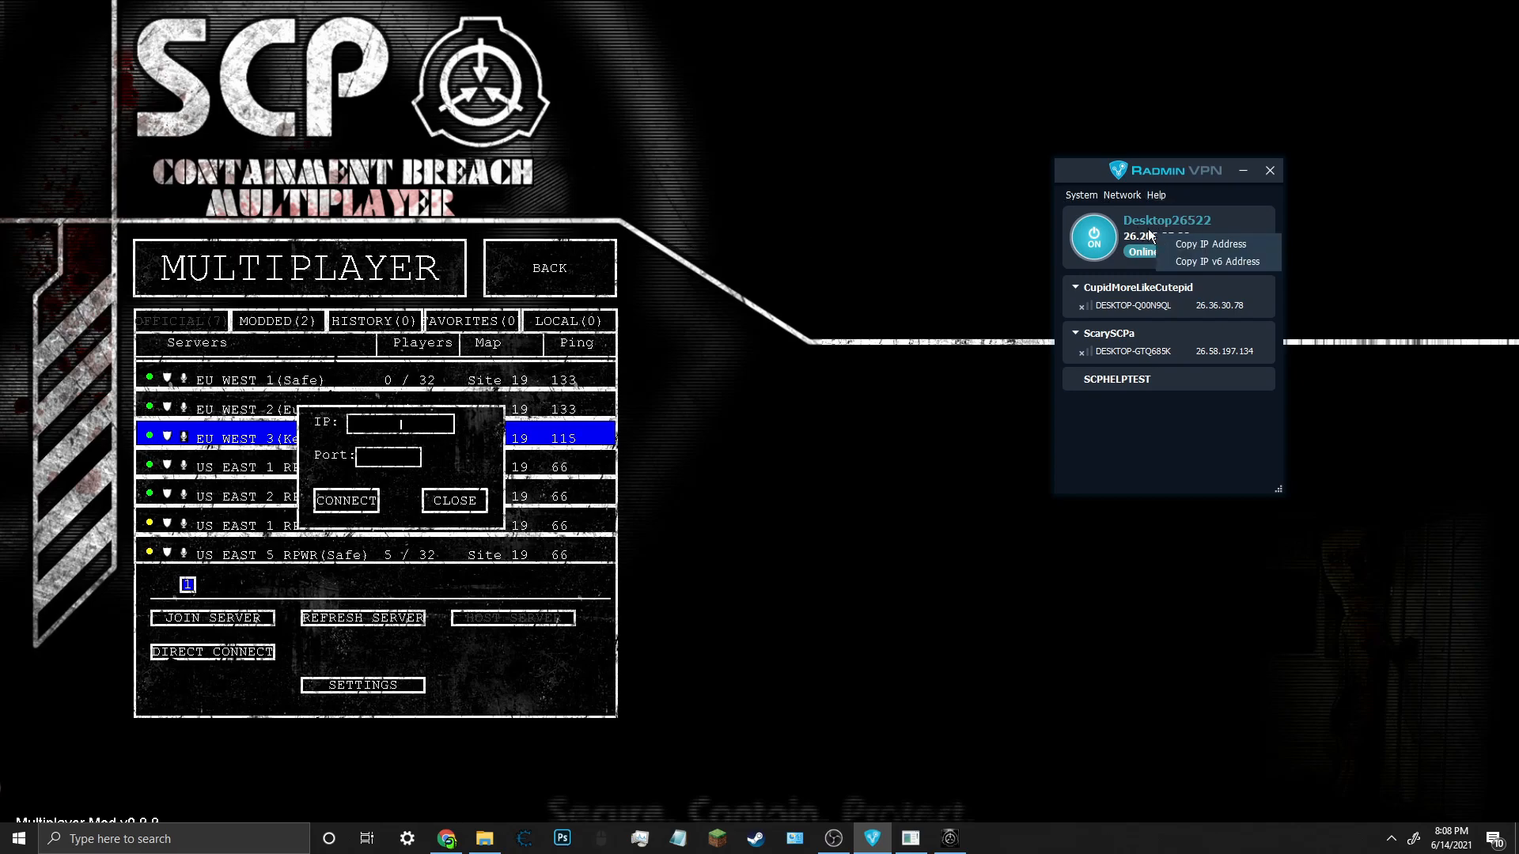
left_click(1196, 244)
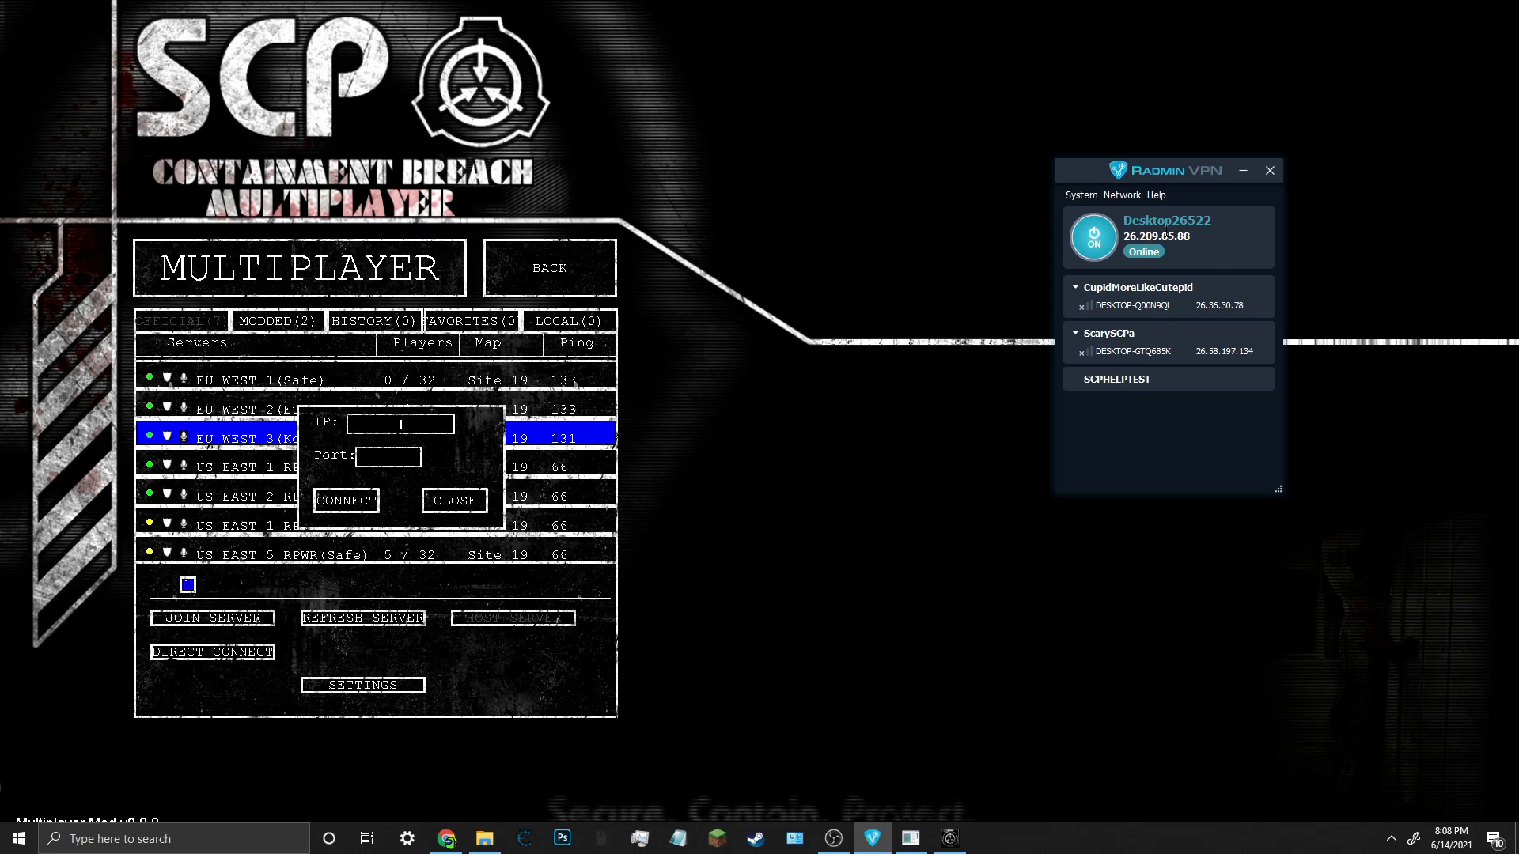
right_click(1166, 231)
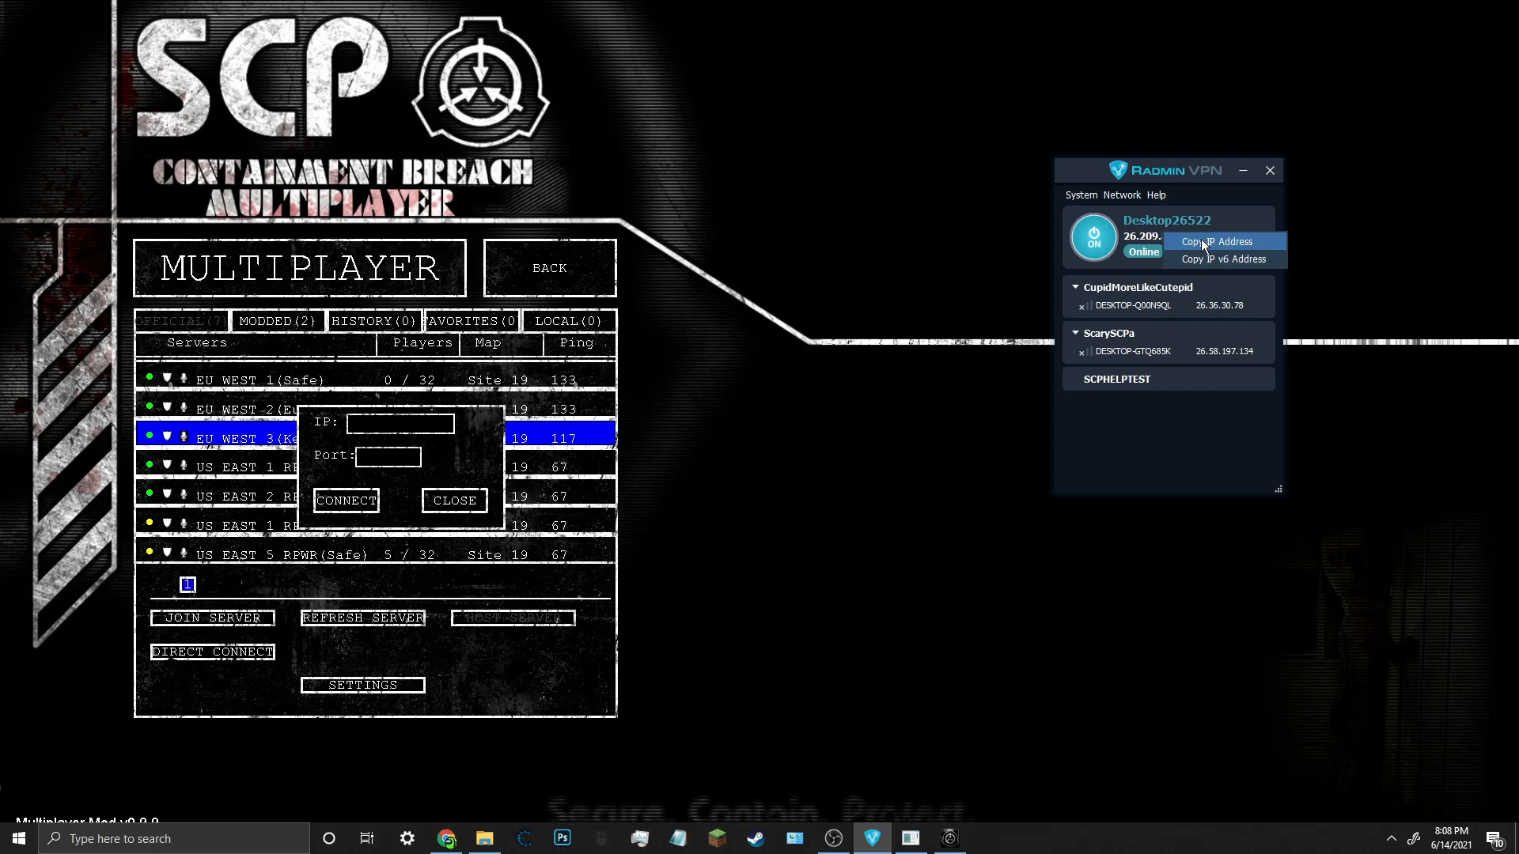
left_click(1199, 242)
left_click(416, 418)
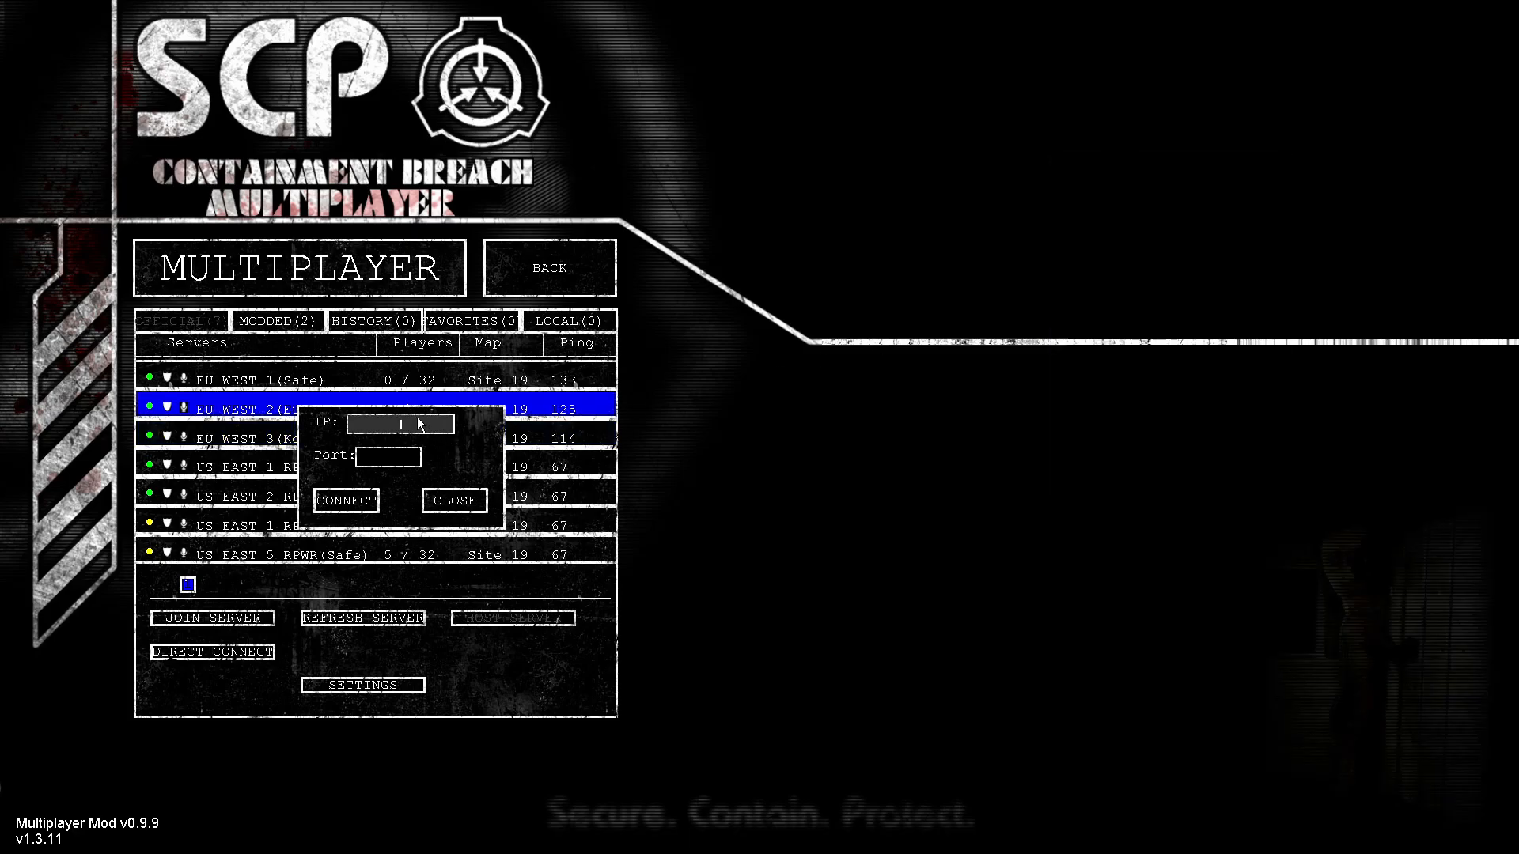
key("ctrl+v")
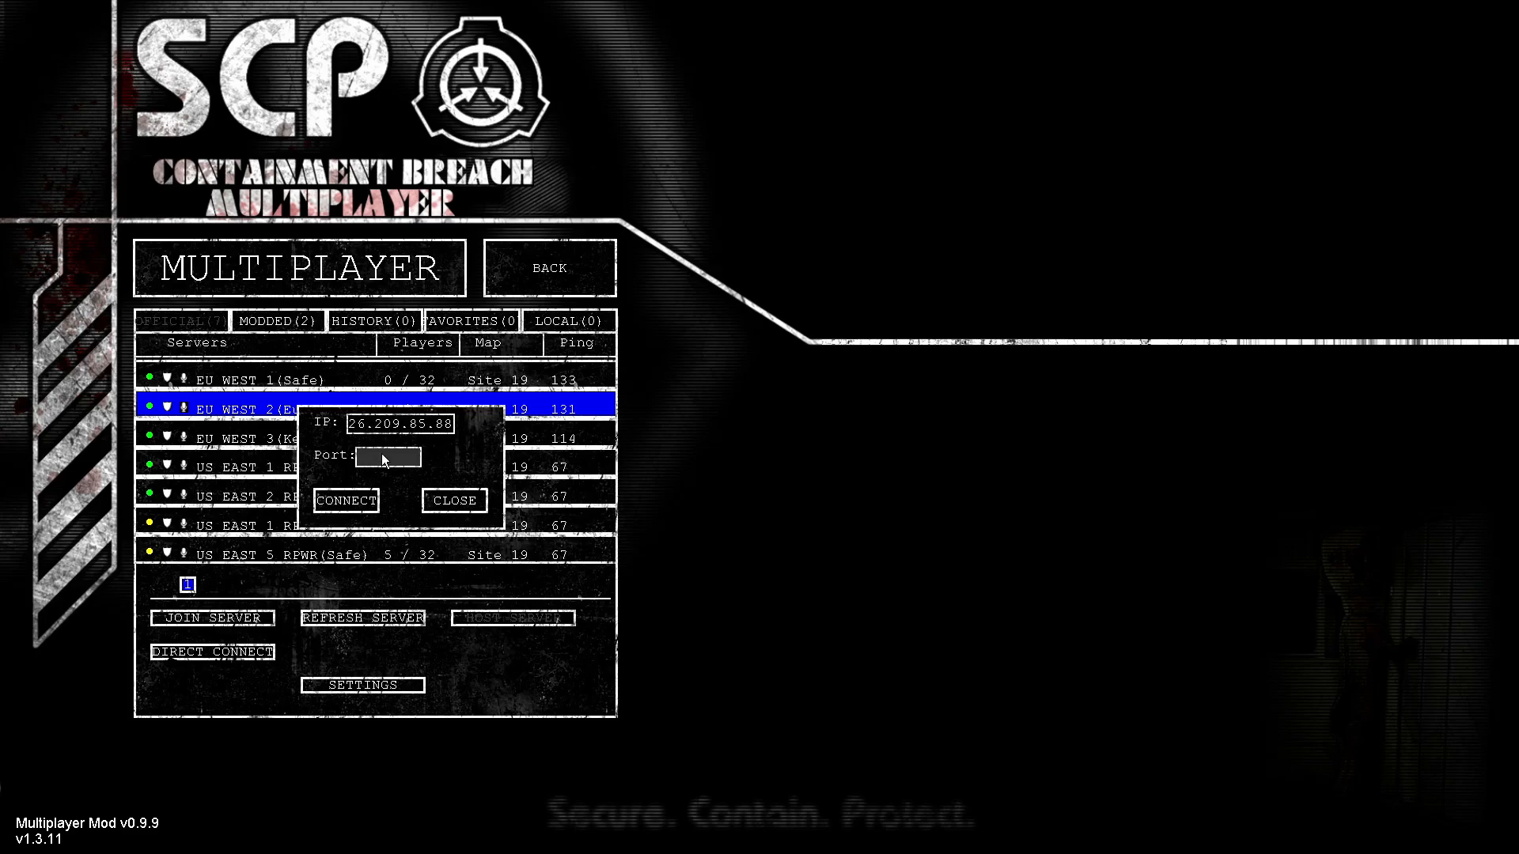
Set the direct-connect port to 50021 and connect to the server.
left_click(387, 457)
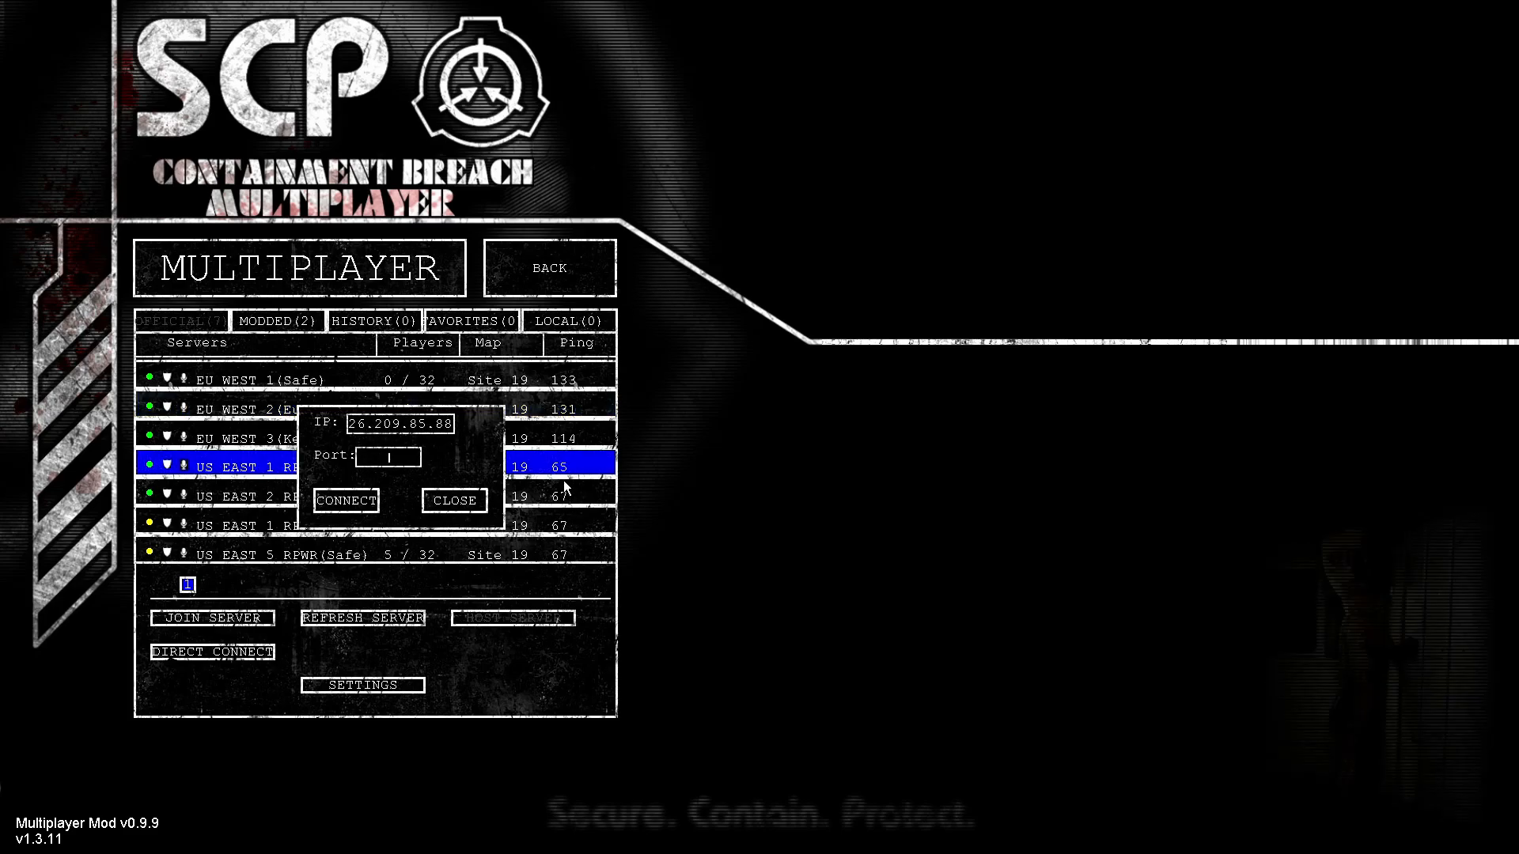
type("50021")
left_click(368, 500)
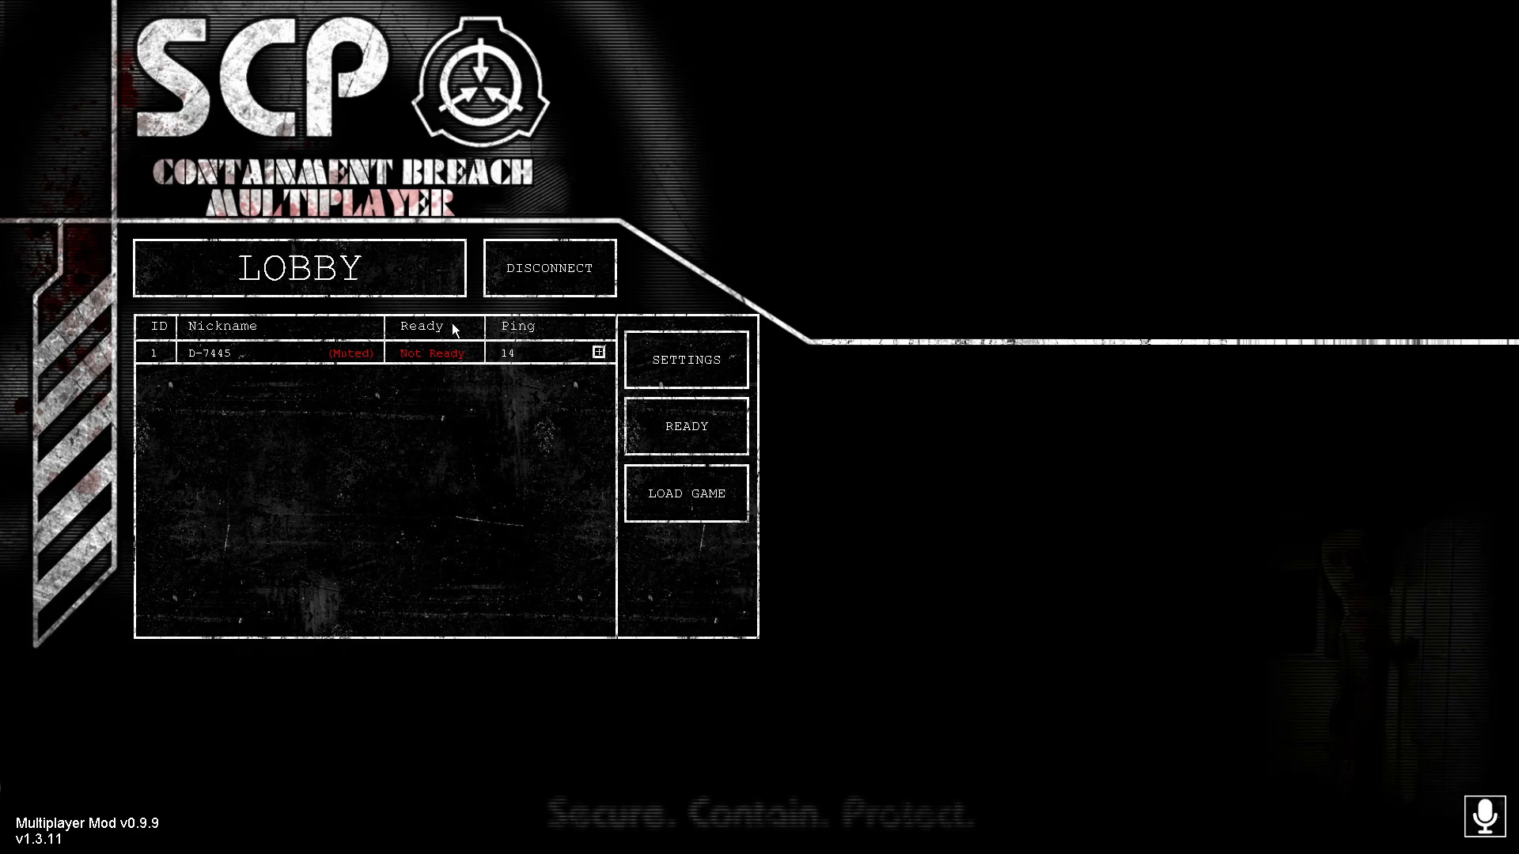
Switch to Radmin VPN to view the network list and IP address options, and return to the game lobby.
key("alt+Tab")
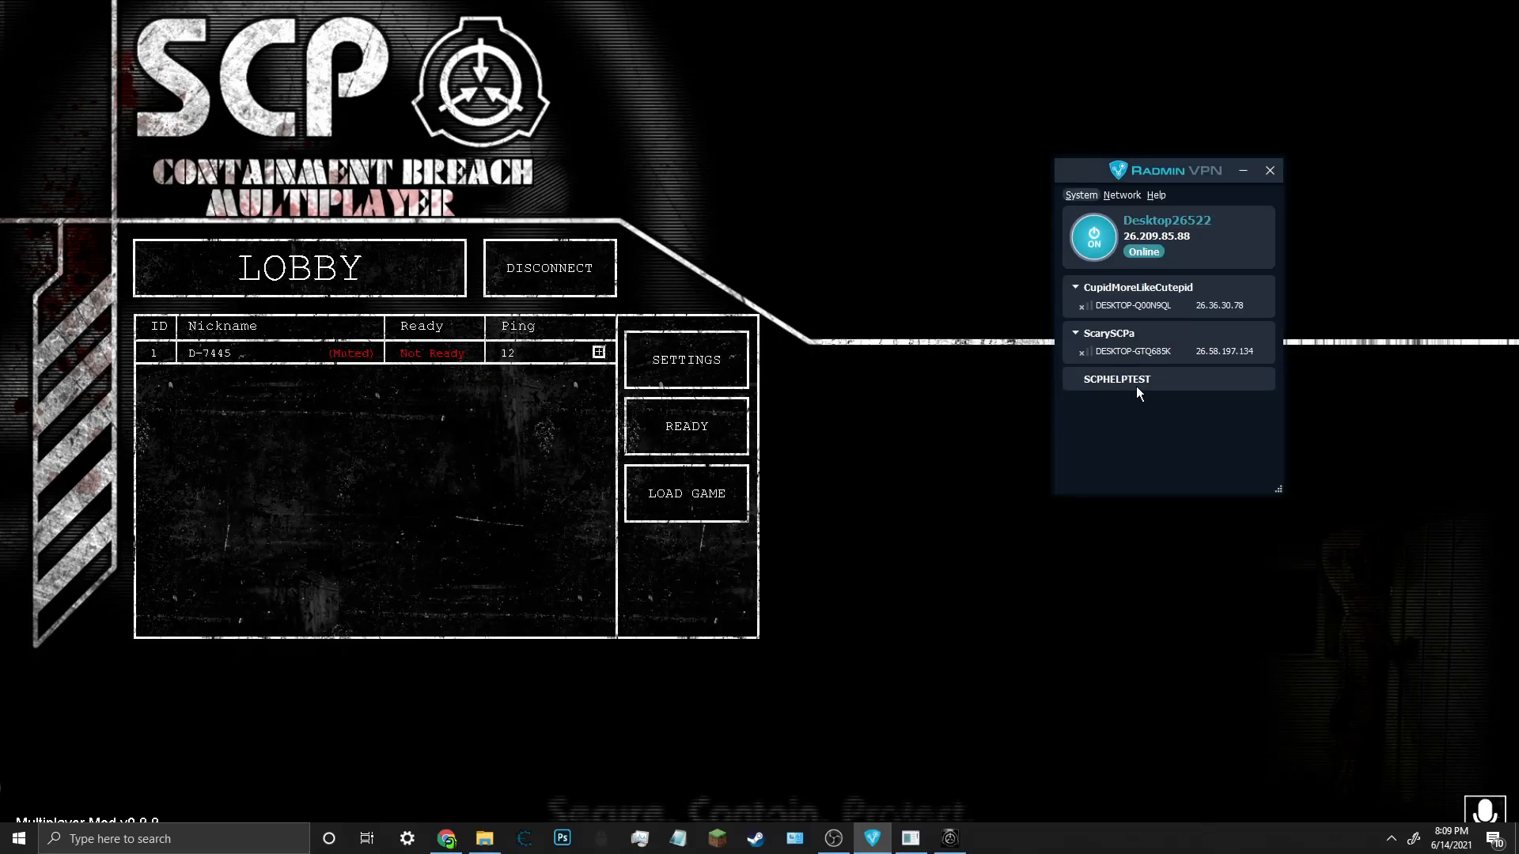
right_click(1134, 392)
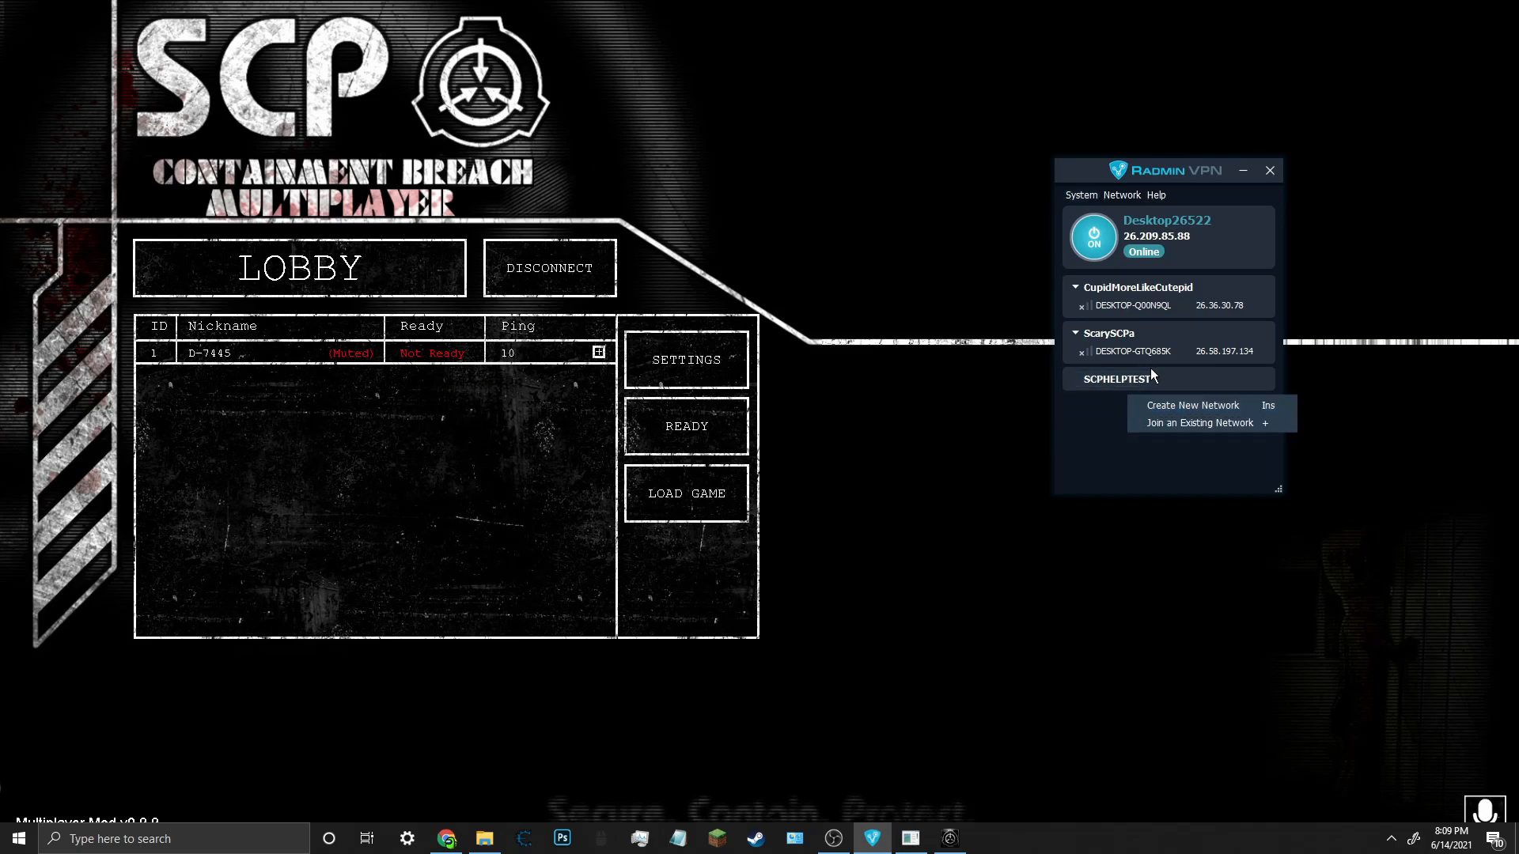
right_click(1174, 247)
left_click(888, 359)
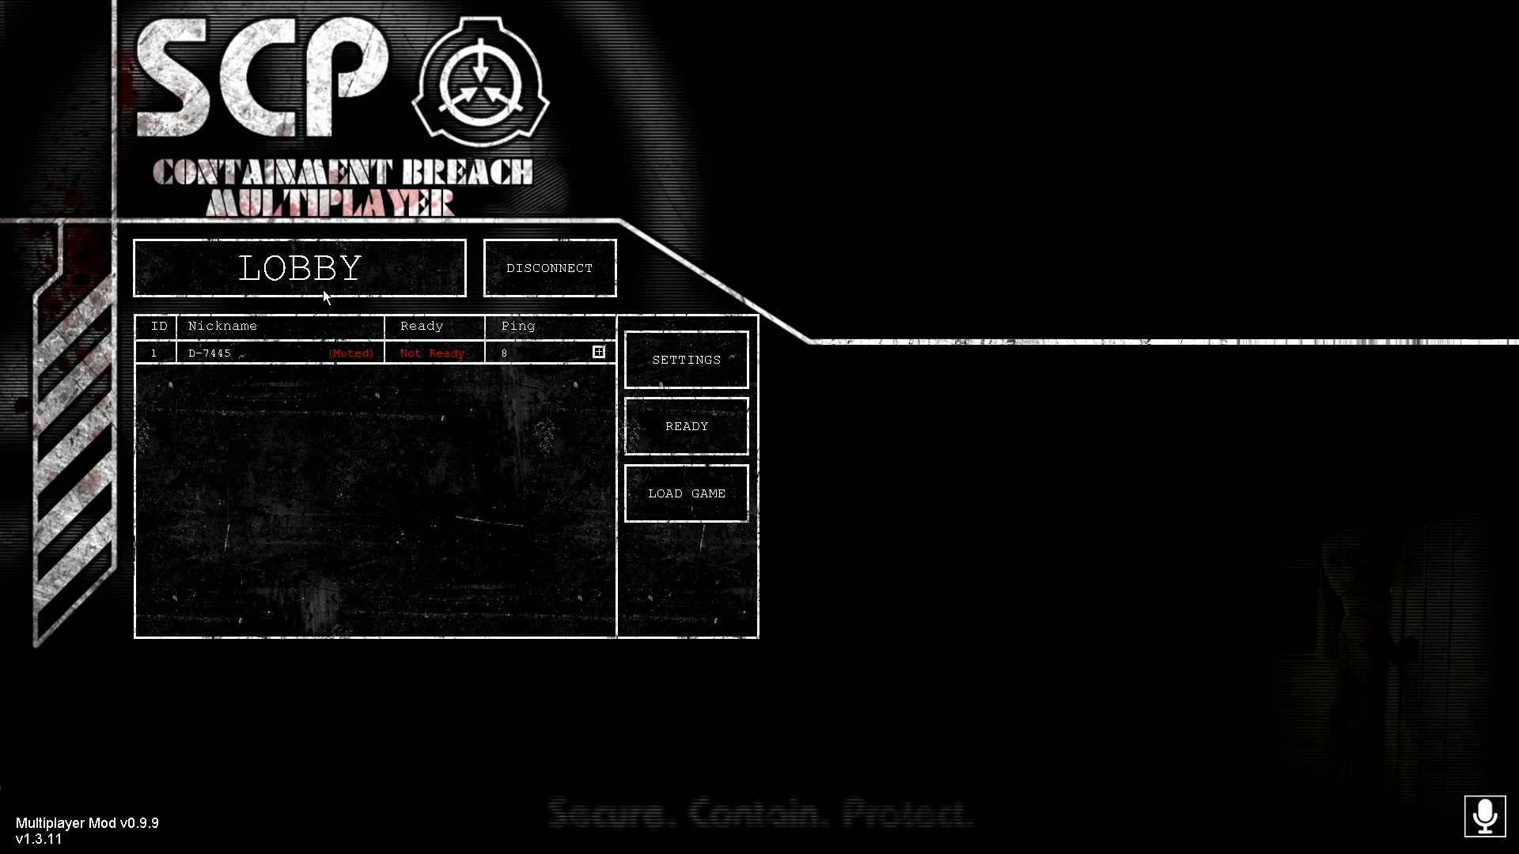
Disconnect from the lobby and disable bump mapping and VSync in the graphics options.
left_click(546, 277)
left_click(330, 518)
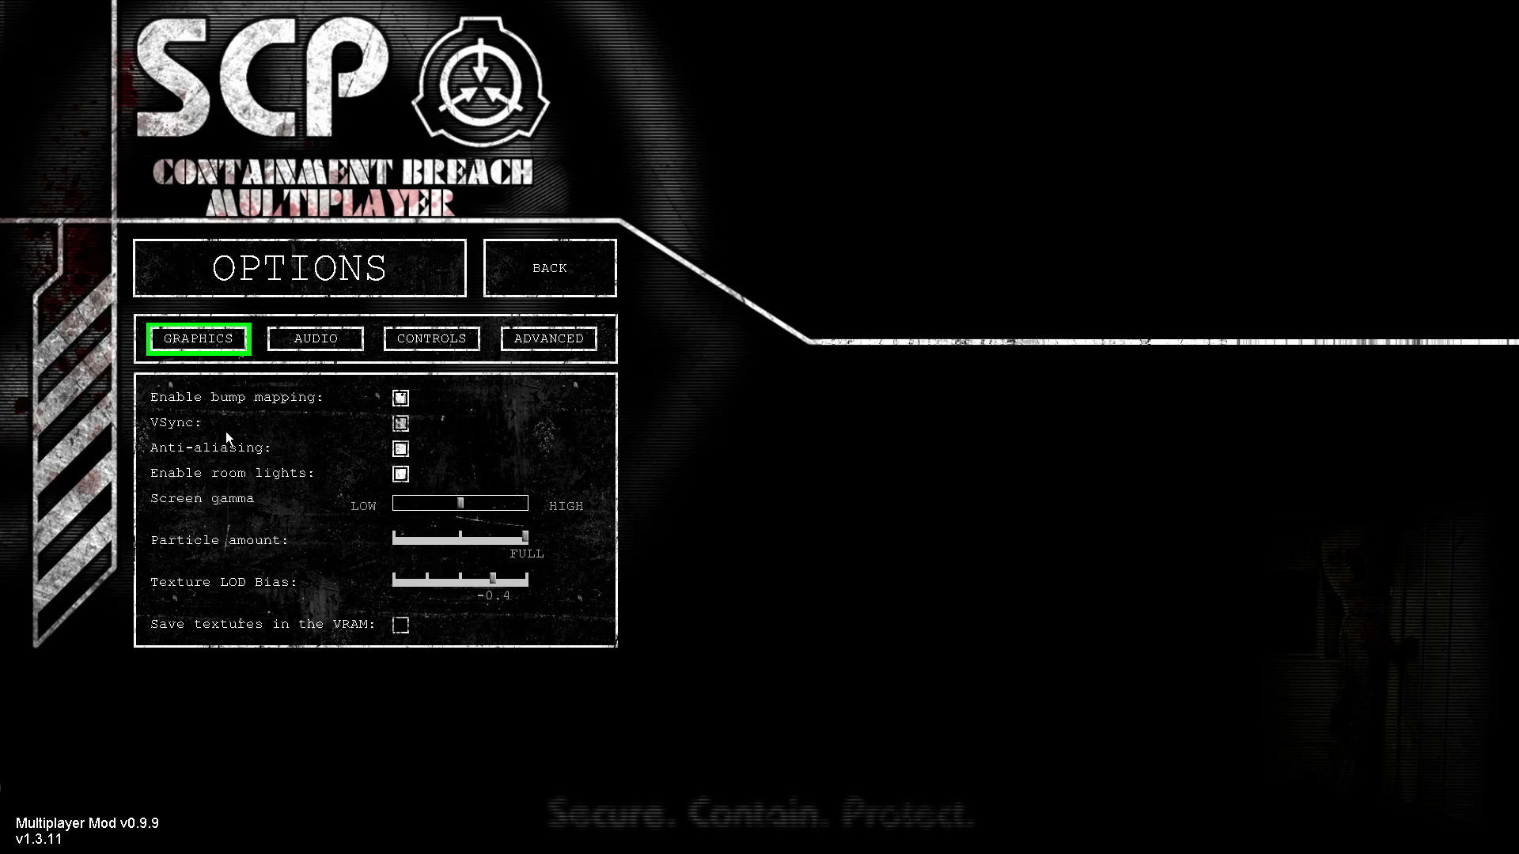
mouse_move(395, 397)
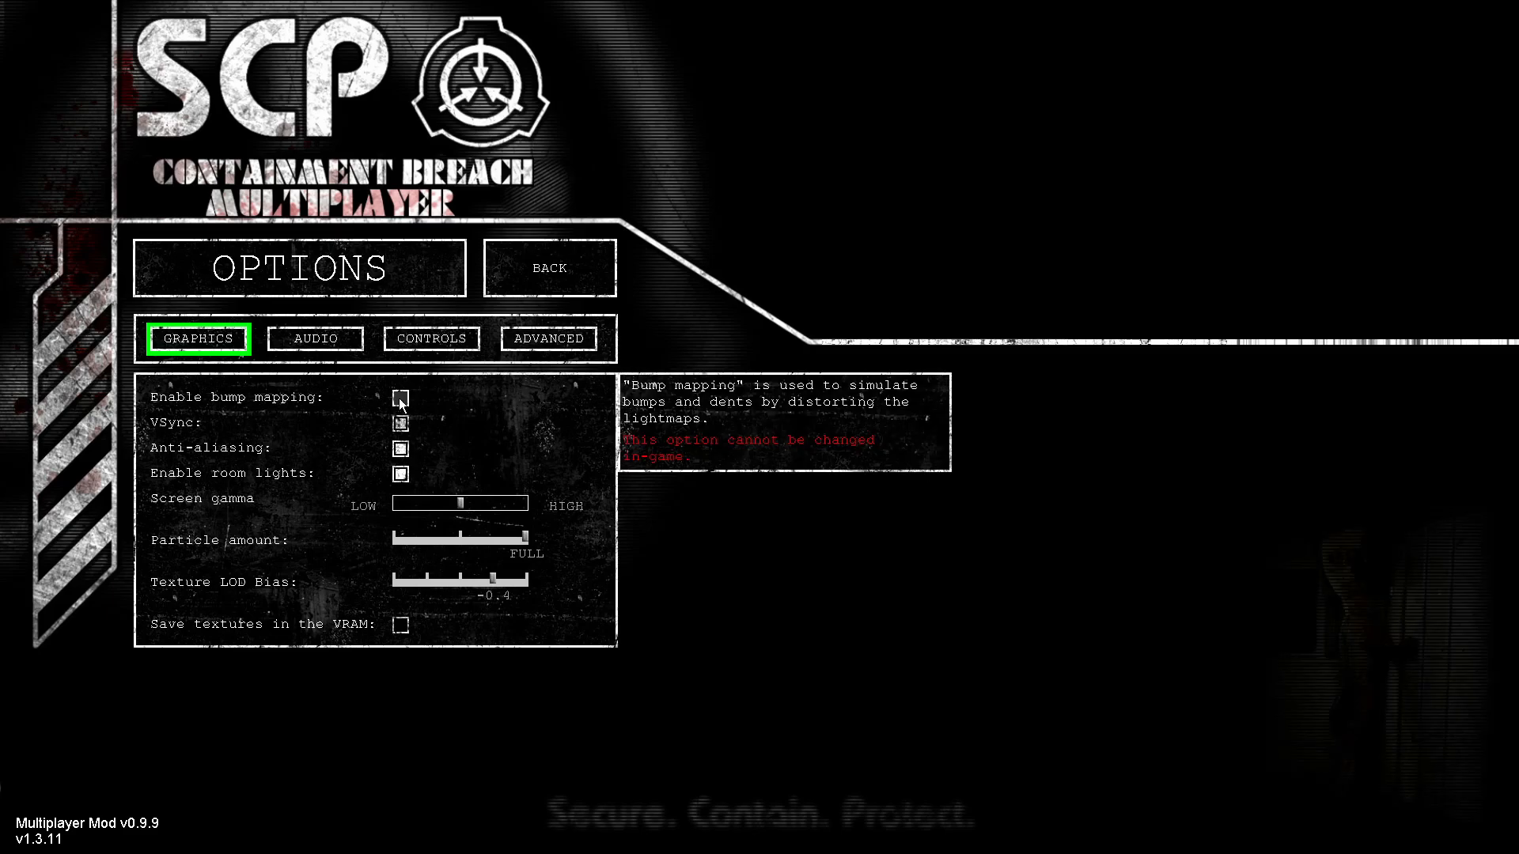
mouse_move(400, 423)
left_click(400, 448)
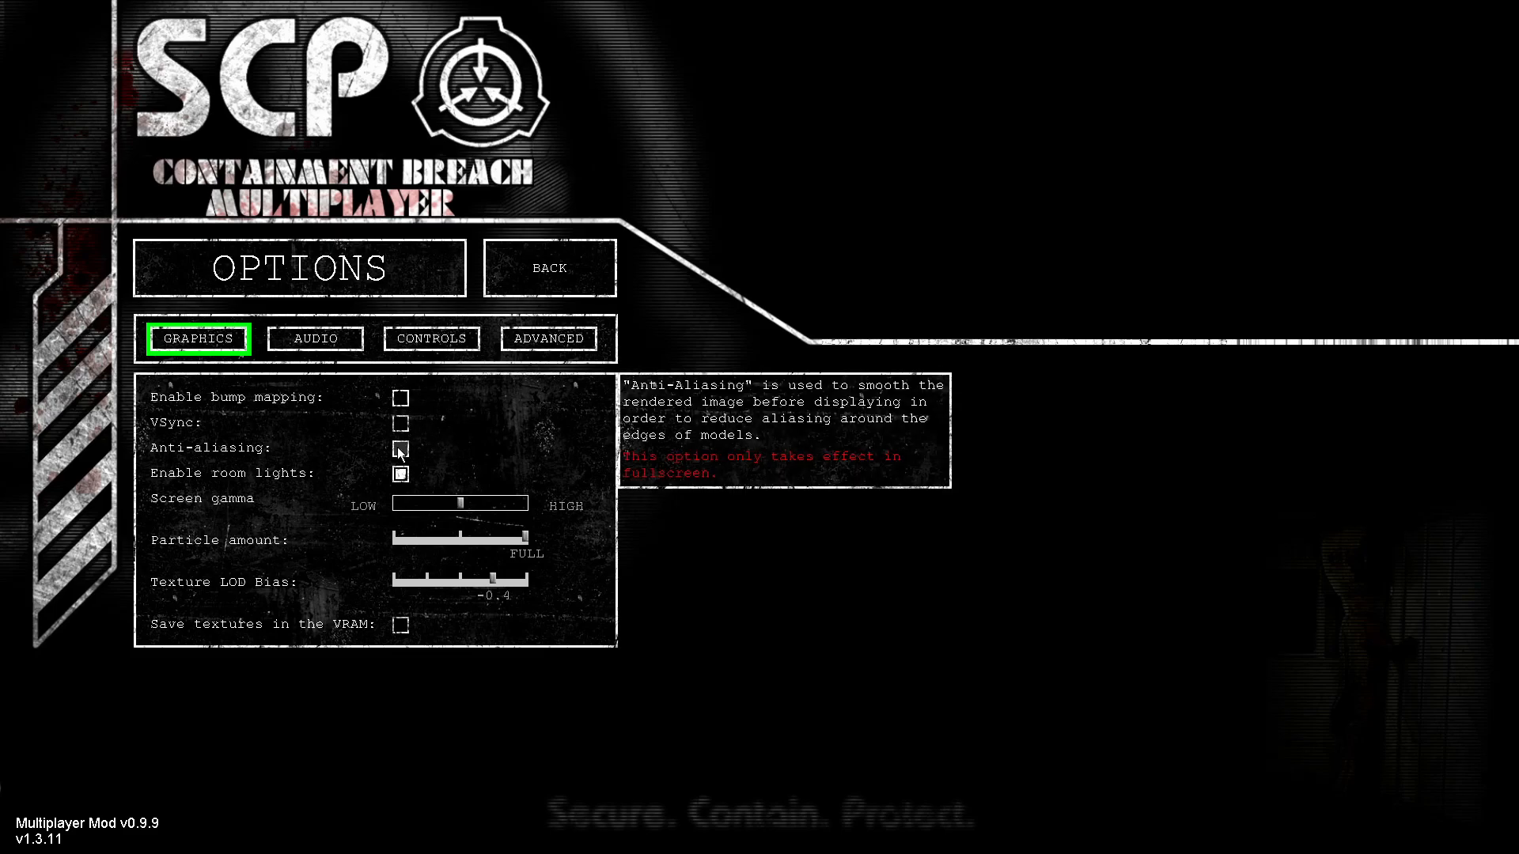
left_click(297, 344)
left_click(457, 343)
left_click(201, 340)
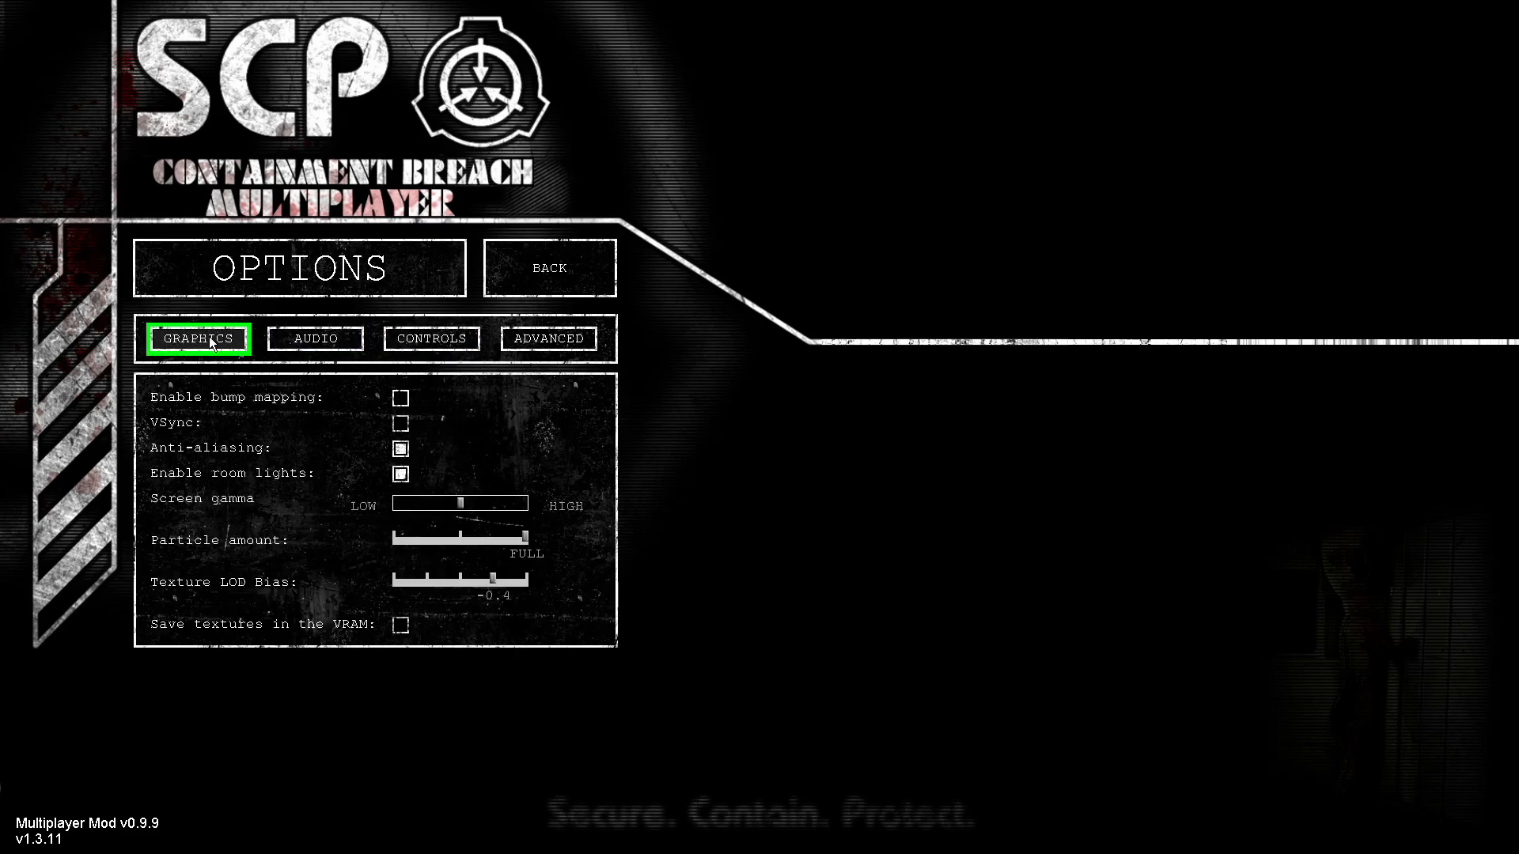
Raise the screen gamma close to the high end and return to the main menu.
mouse_move(453, 500)
left_click_drag(453, 500, 823, 516)
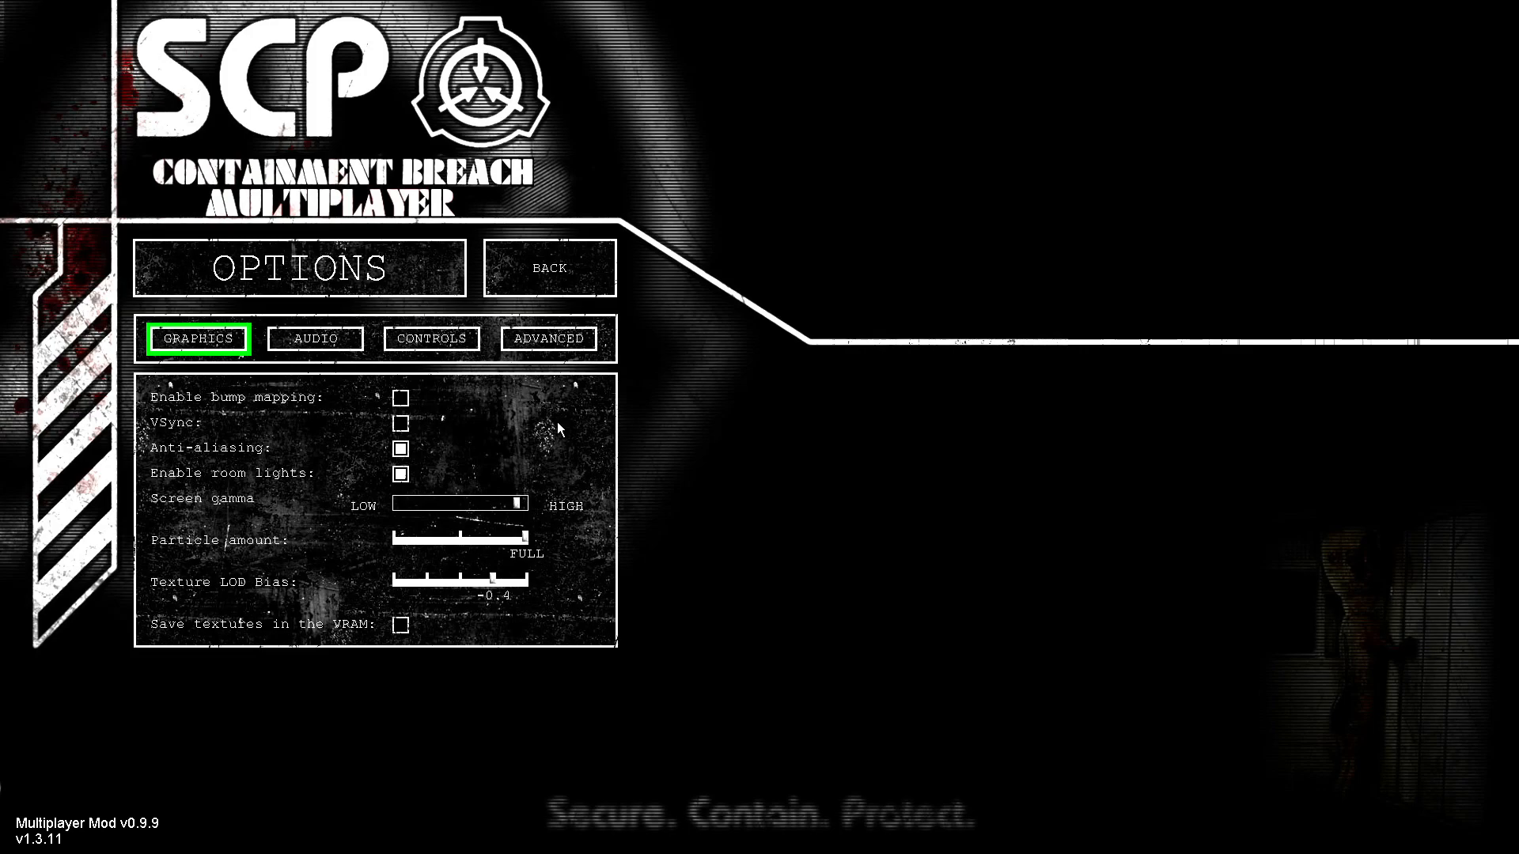
left_click(553, 281)
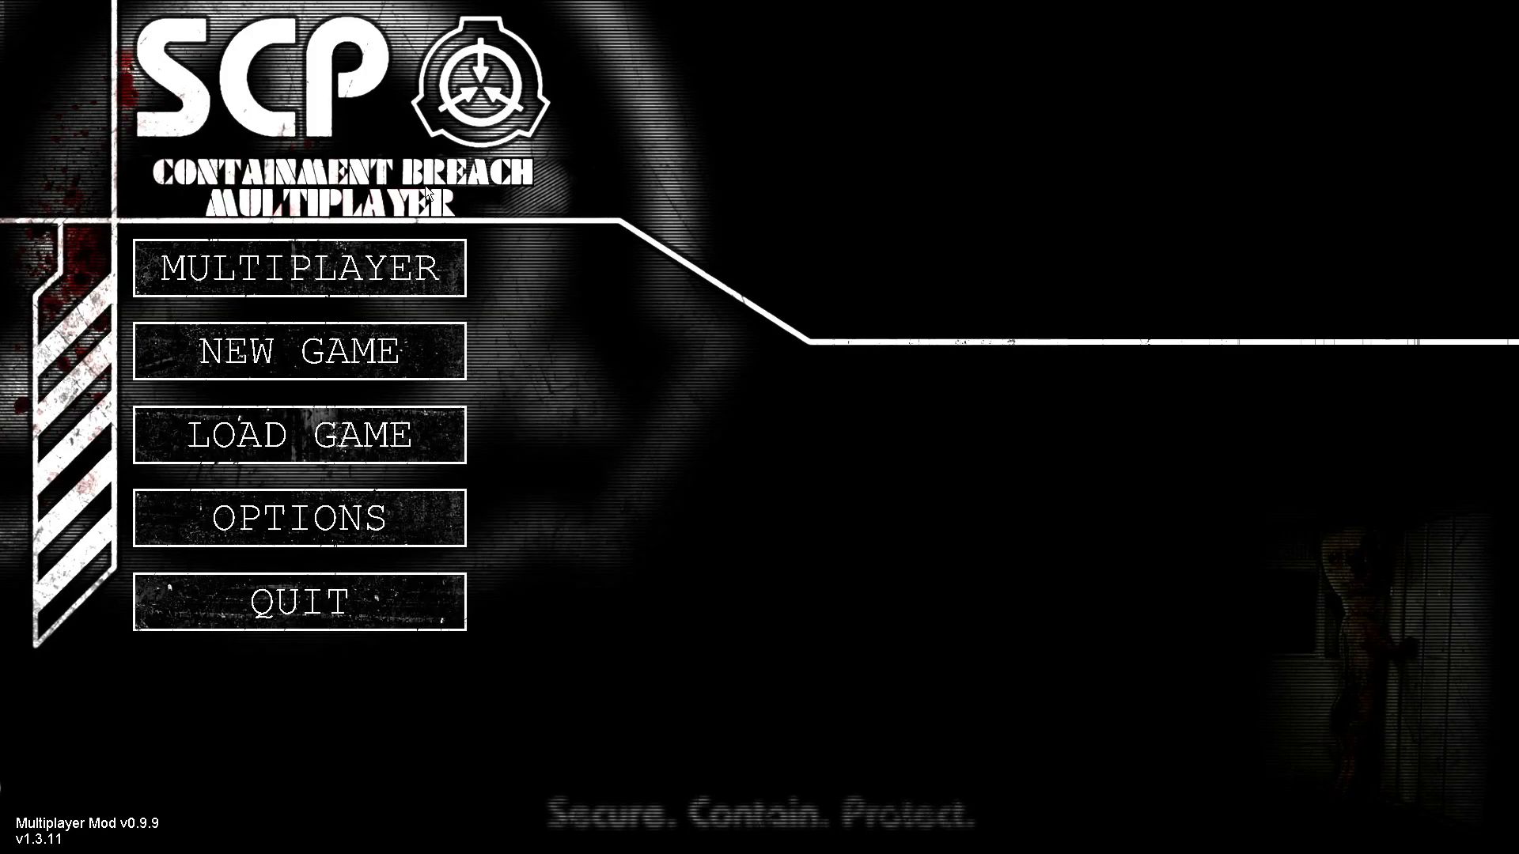
Connect directly to 26.209.85.88 on port 50021 and mark the player as ready in the lobby.
left_click(384, 273)
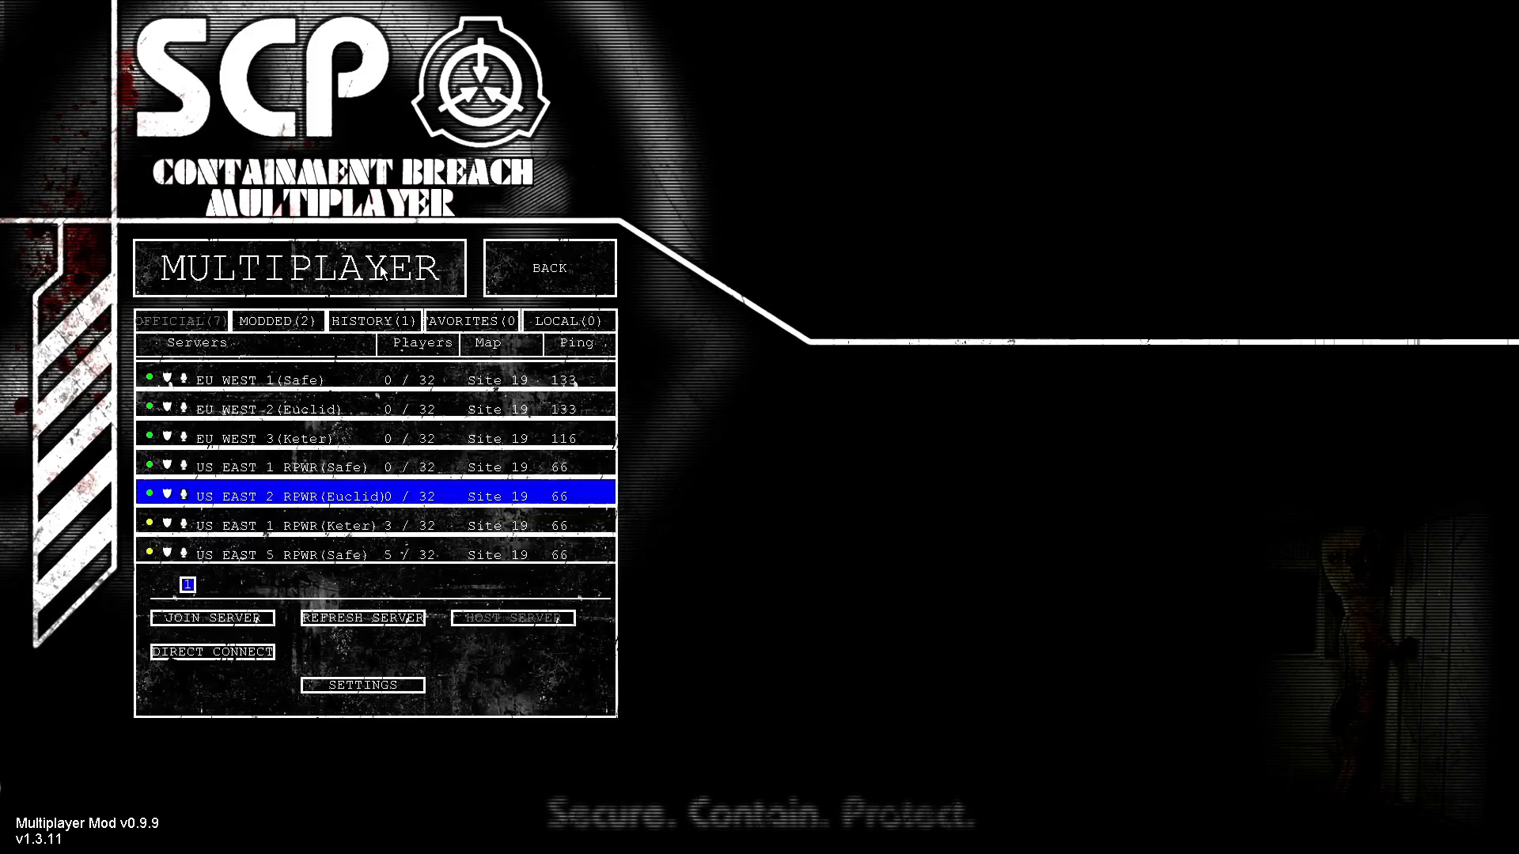
left_click(223, 654)
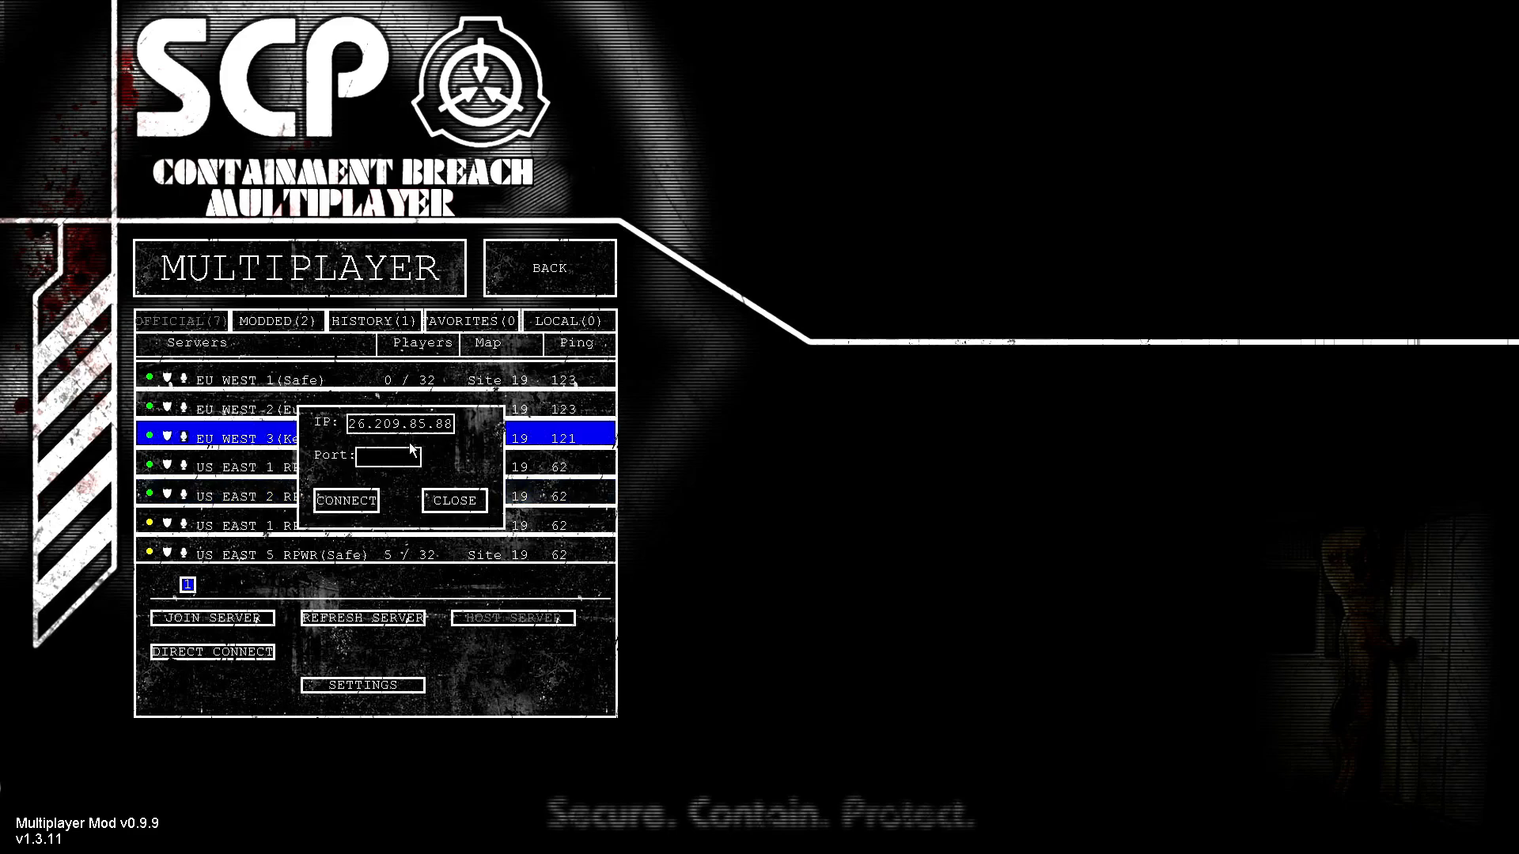
left_click(389, 459)
type("50021")
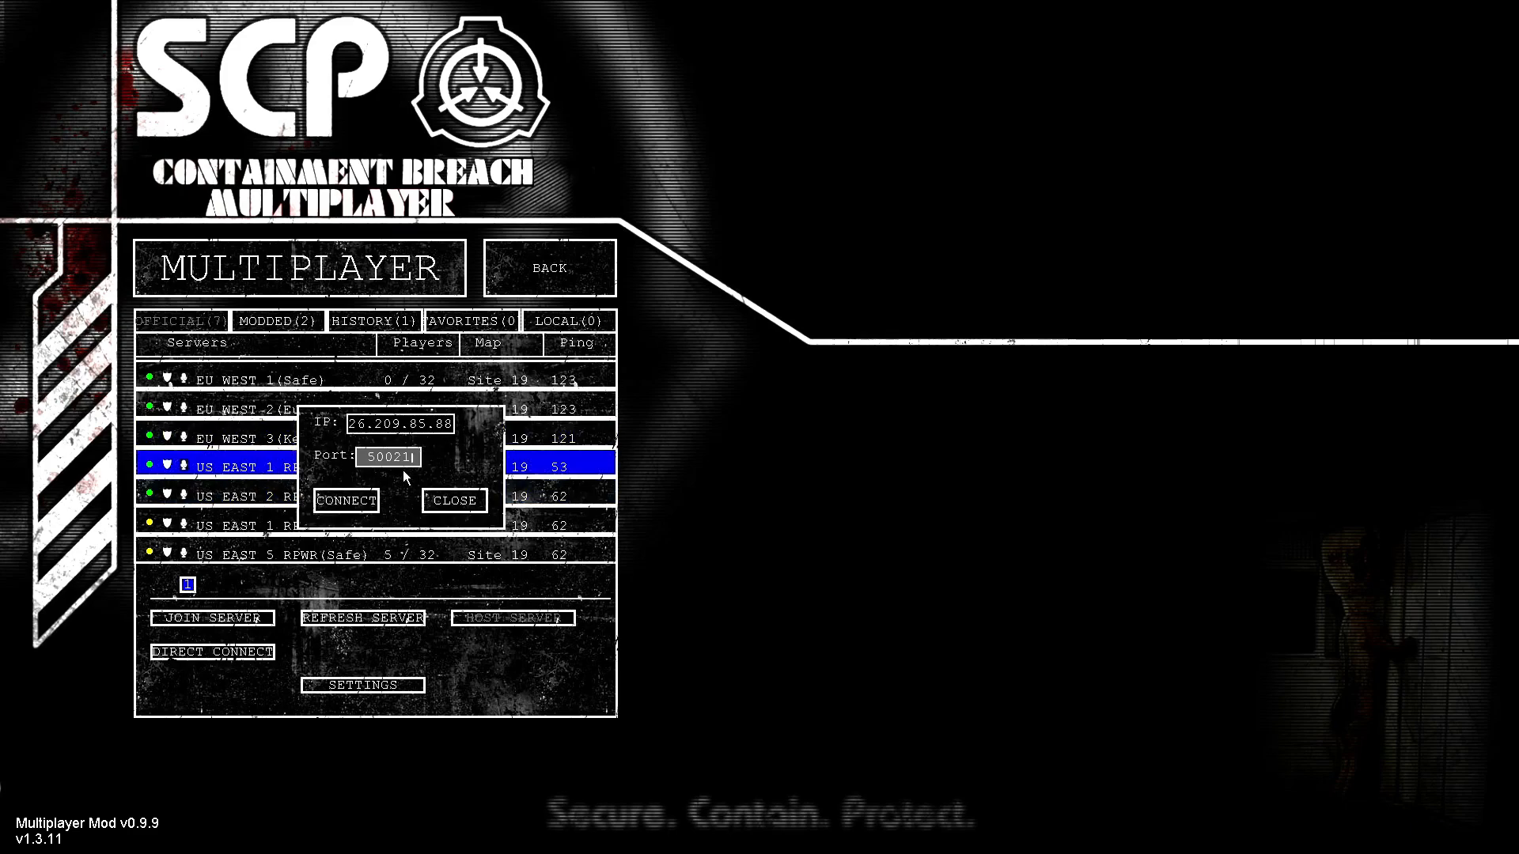
left_click(355, 499)
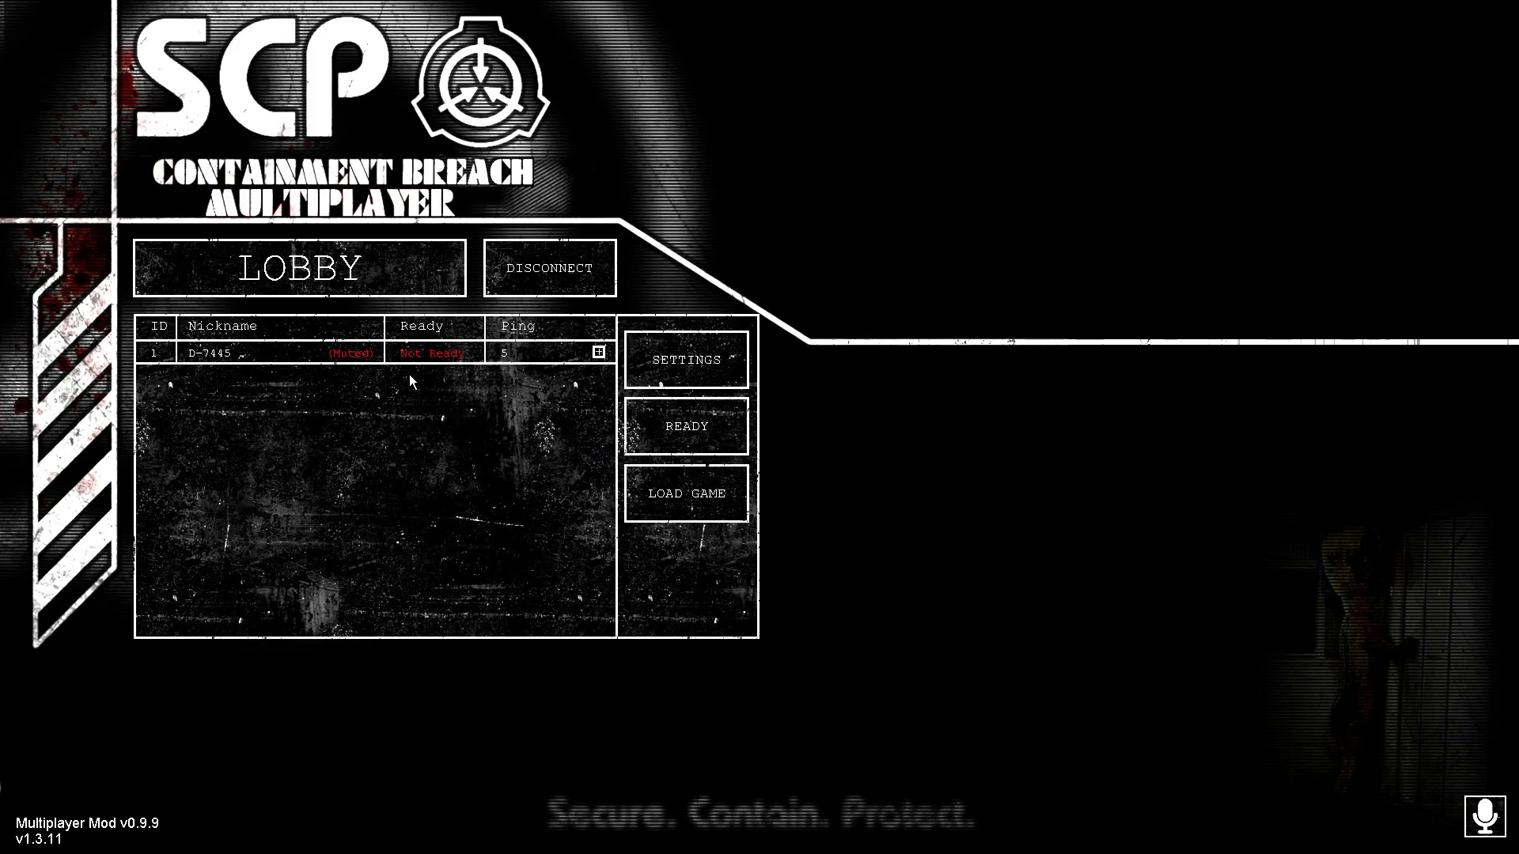
left_click(704, 421)
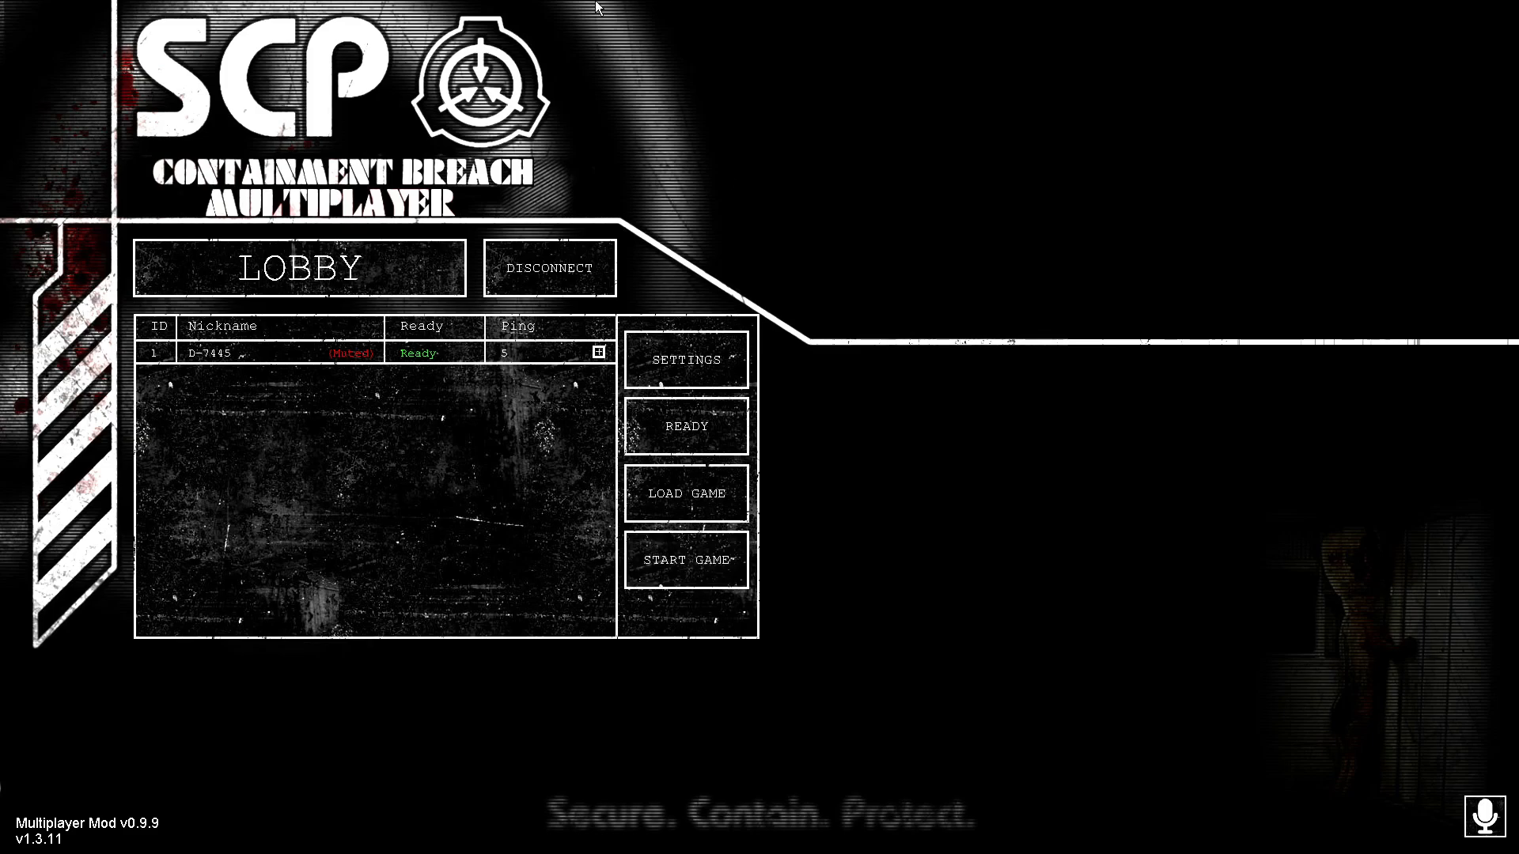
Disconnect from the lobby, quit the game and bring its folder in File Explorer to the front.
left_click(566, 265)
left_click(388, 595)
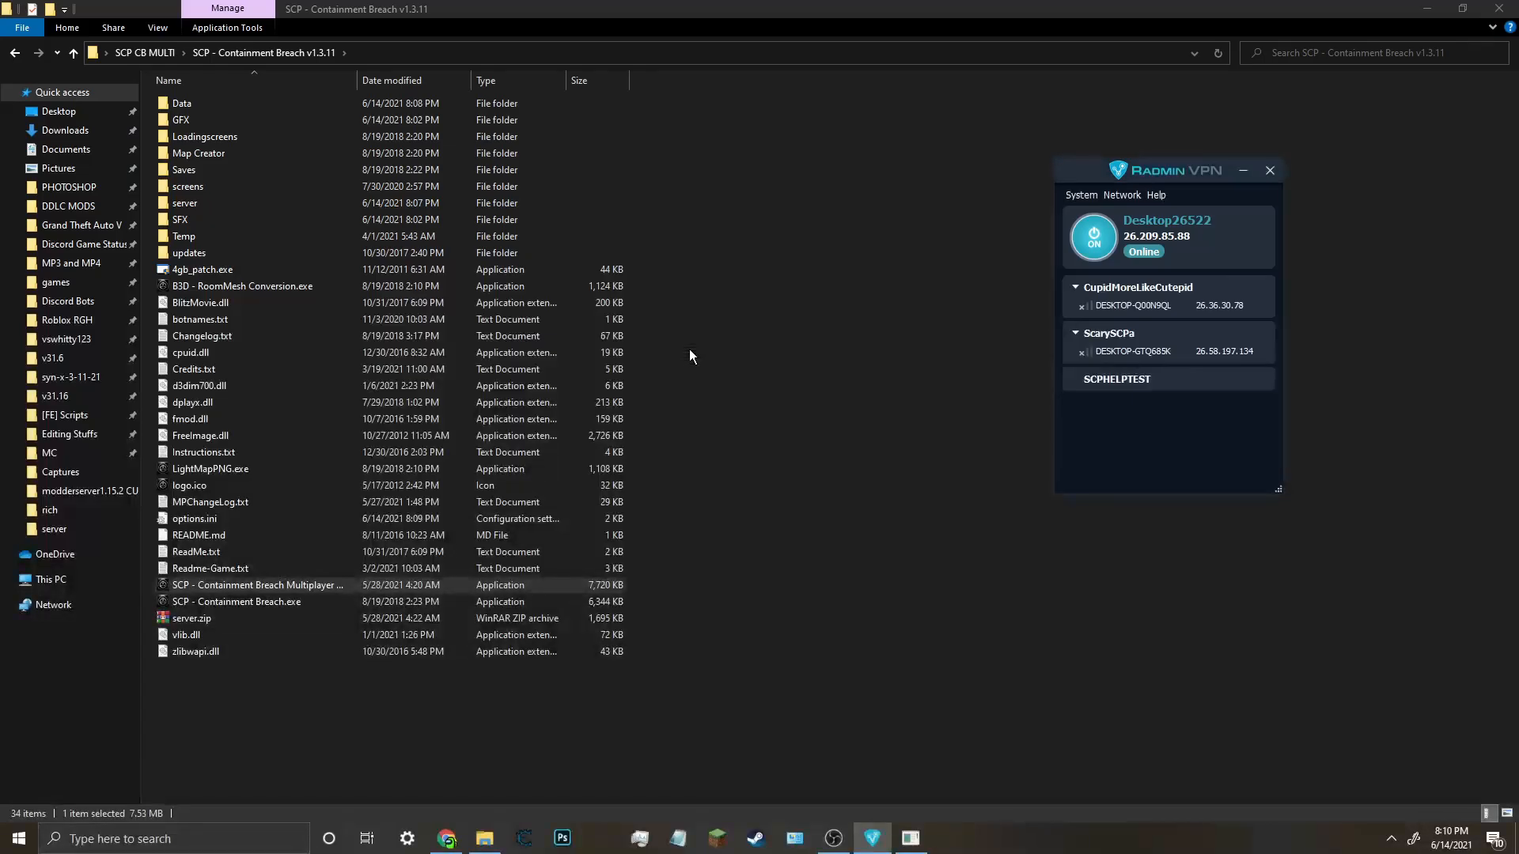
left_click(747, 151)
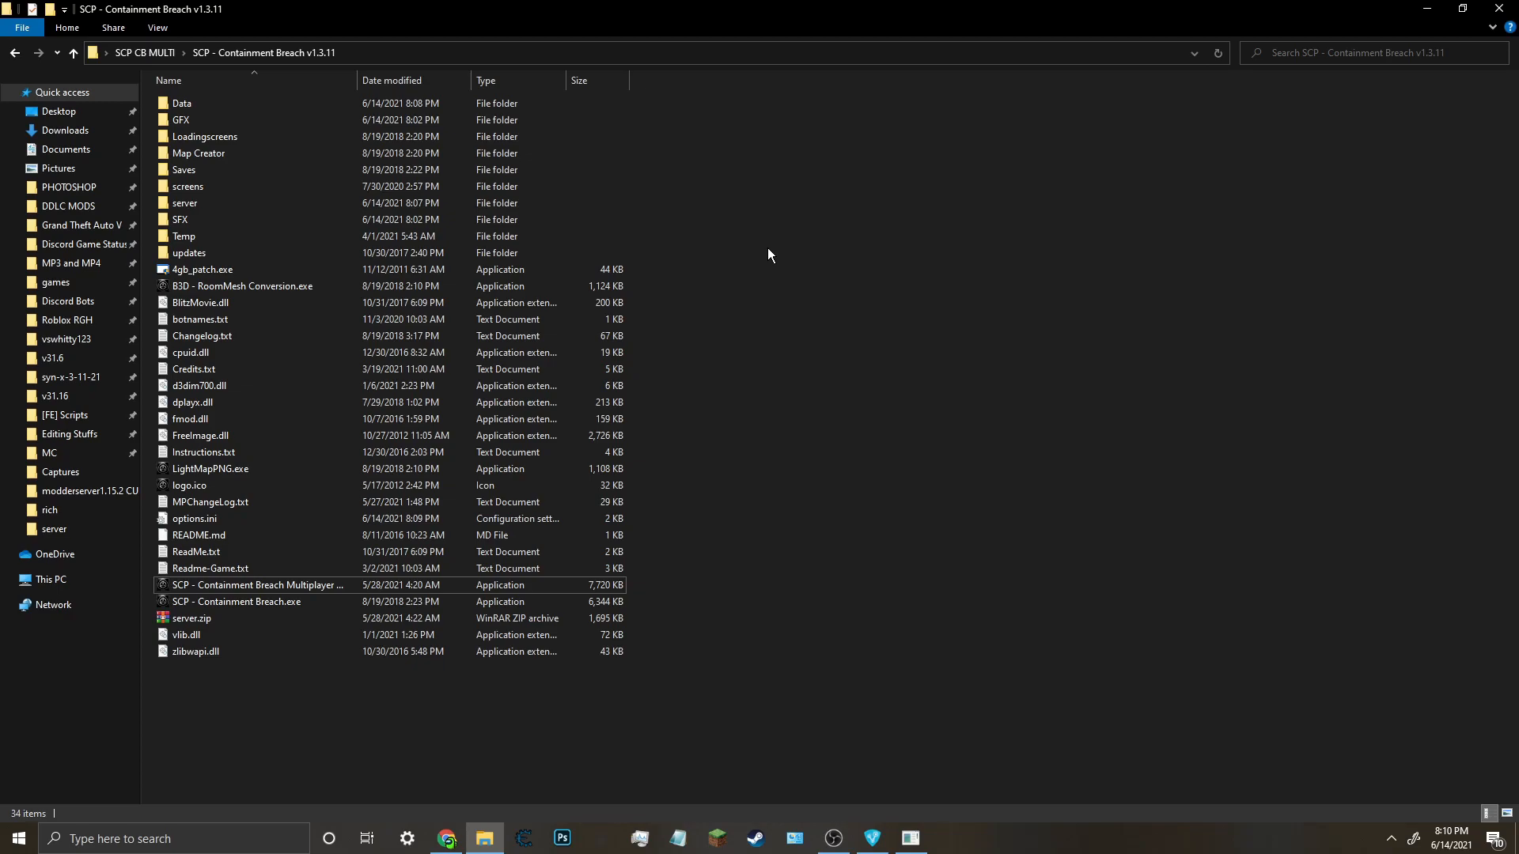
left_click_drag(591, 712, 443, 52)
left_click(867, 259)
left_click_drag(776, 98, 958, 238)
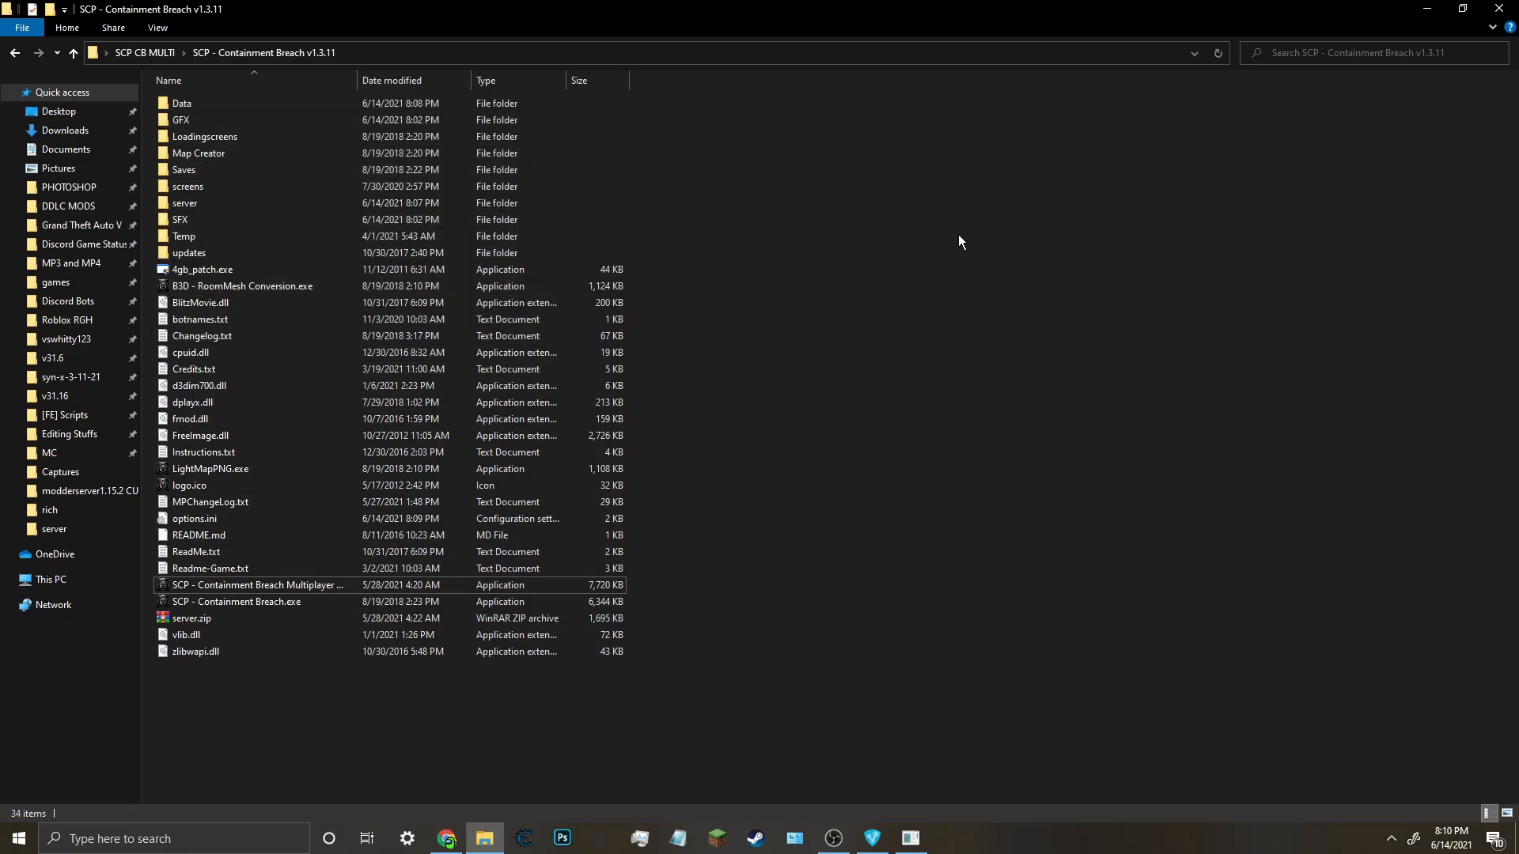